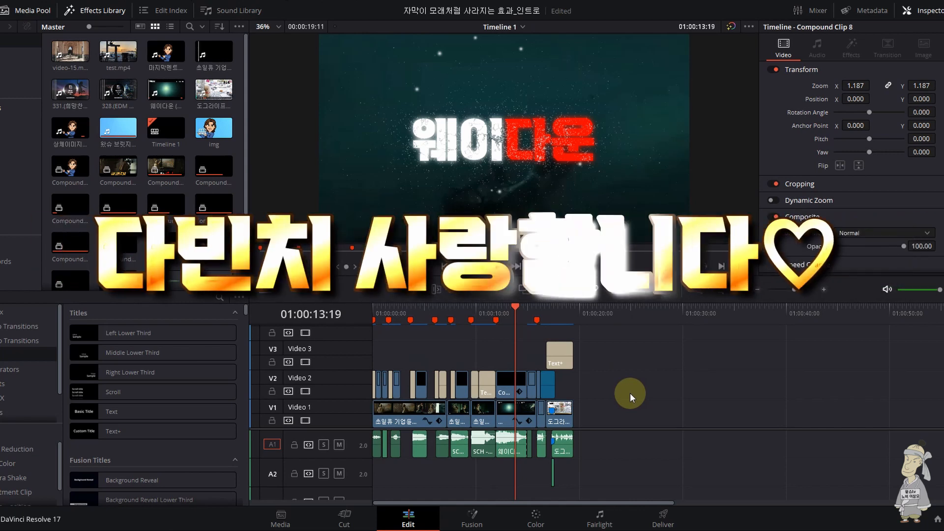
Step: Place the Wsu_fx_generator_cloud, Wsu_fx_generator_rain and Wsu_fx_generator_집중선 generators one after another on Video 1, past the existing clips
scroll(208, 450, "down", 5)
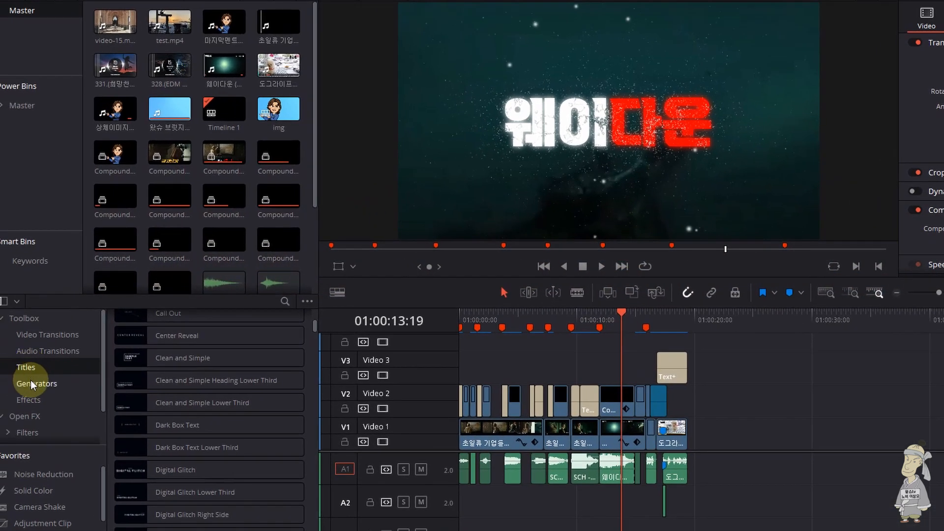
left_click(18, 375)
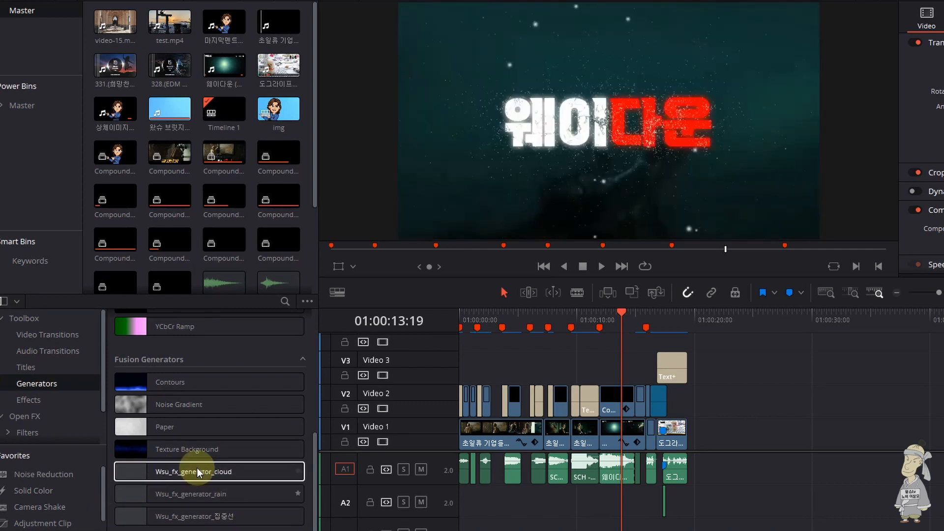
mouse_move(108, 429)
left_mouse_down()
mouse_move(124, 449)
mouse_move(251, 501)
mouse_move(310, 501)
left_mouse_up()
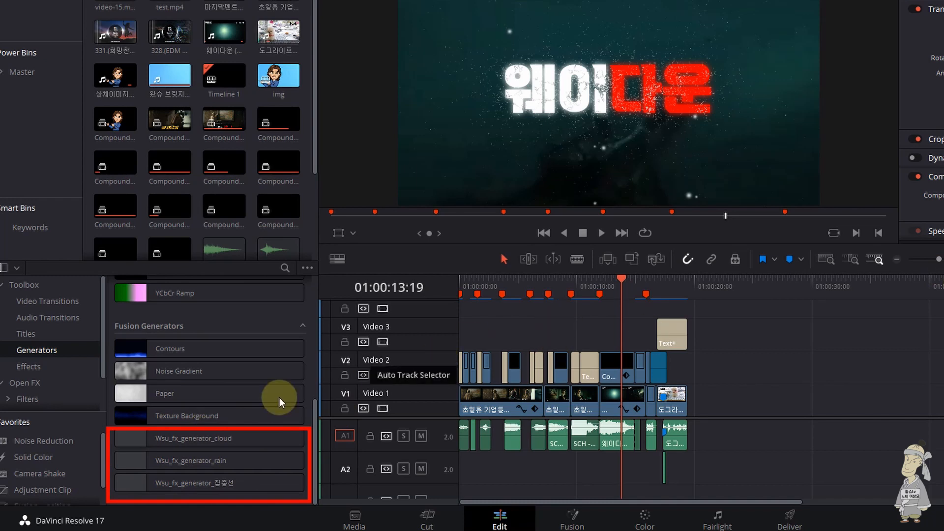
left_click(158, 441)
left_click_drag(162, 441, 724, 408)
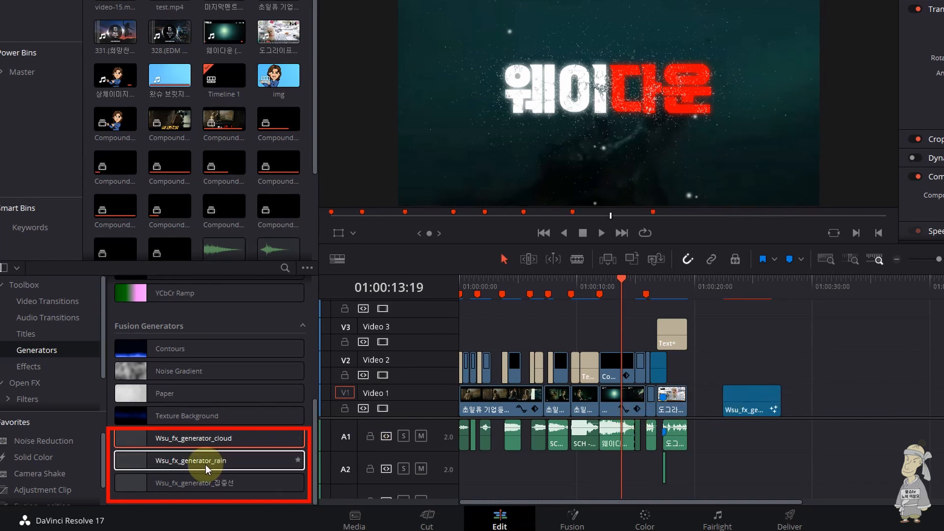
left_click_drag(206, 463, 804, 412)
left_click_drag(255, 483, 883, 409)
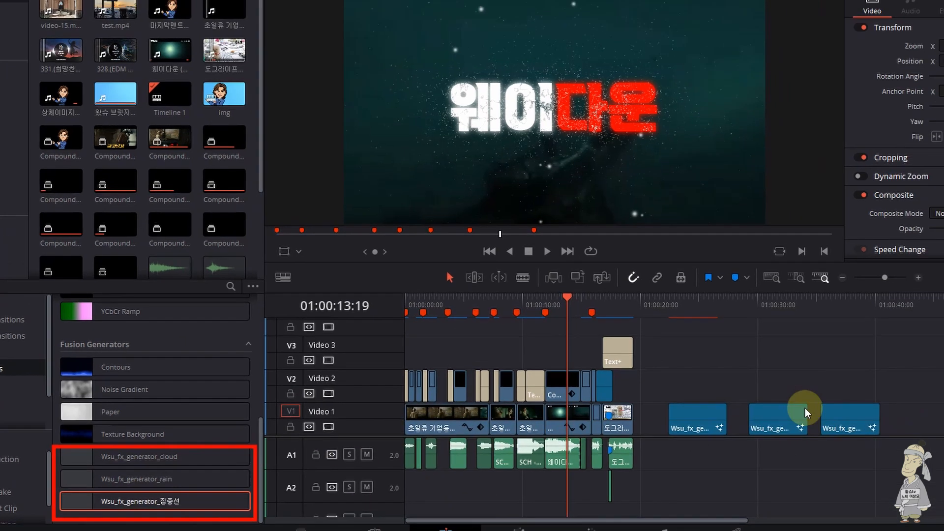
Step: Preview the cloud, rain and 집중선 generator clips in the viewer and examine their adjustable controls
left_click(743, 297)
mouse_move(544, 364)
left_mouse_down()
mouse_move(569, 366)
mouse_move(547, 367)
left_mouse_up()
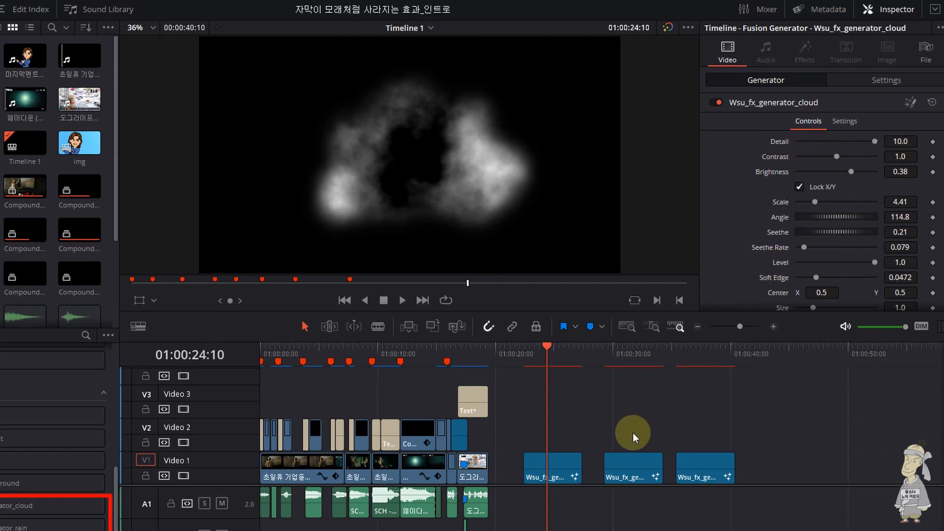
left_click(633, 365)
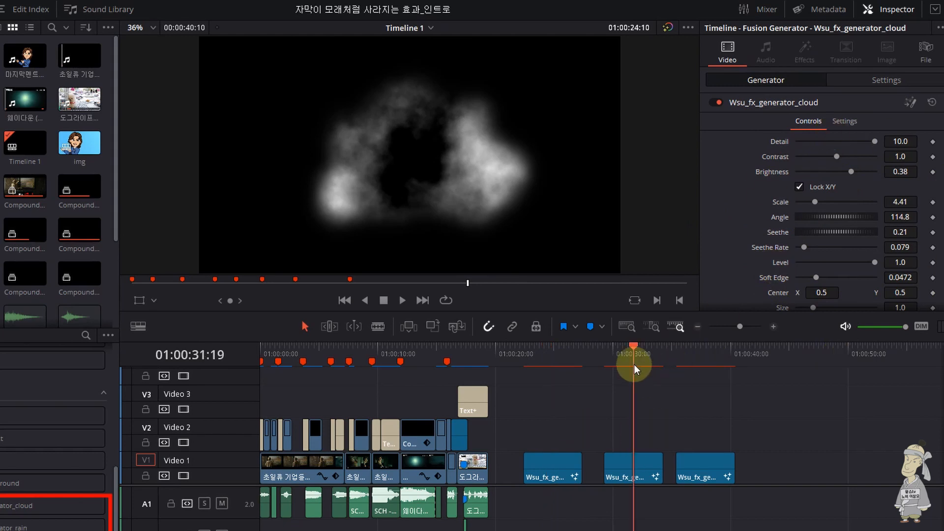
left_click(633, 457)
left_click(701, 470)
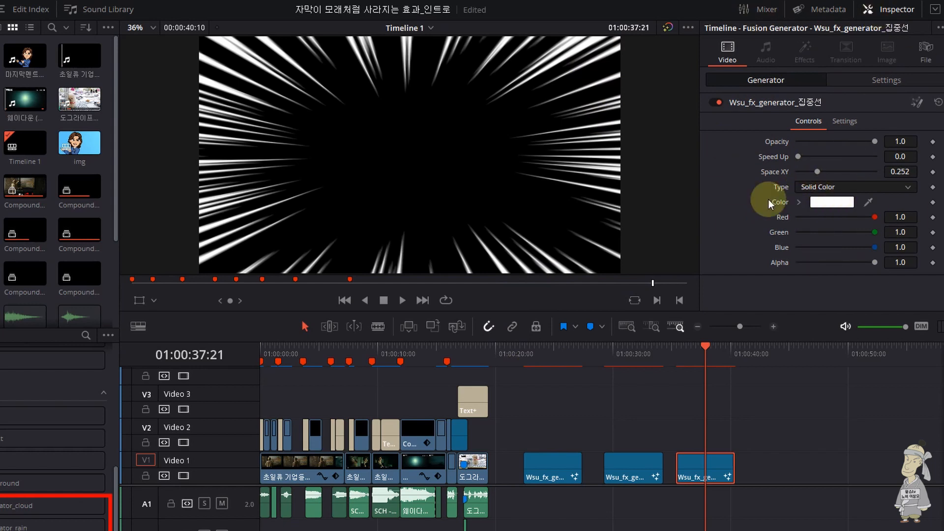
left_click(556, 477)
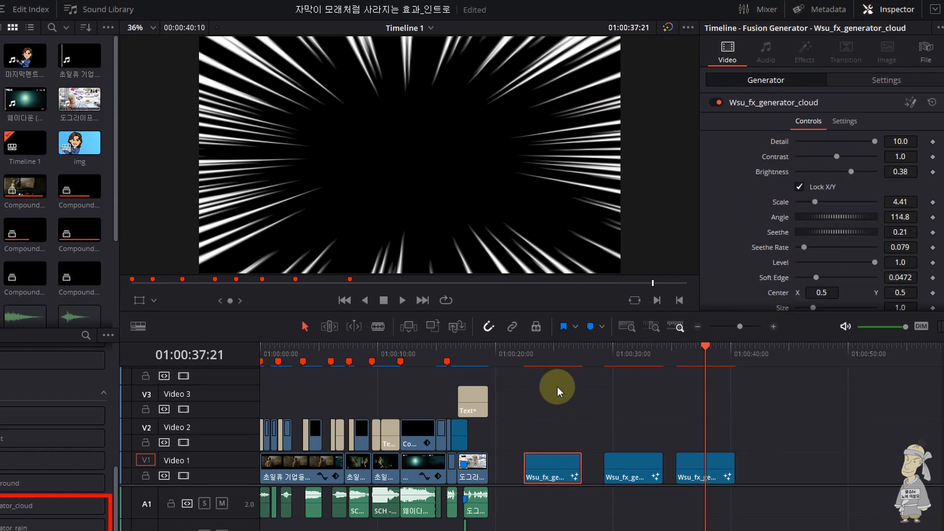
left_click(555, 359)
left_click(626, 355)
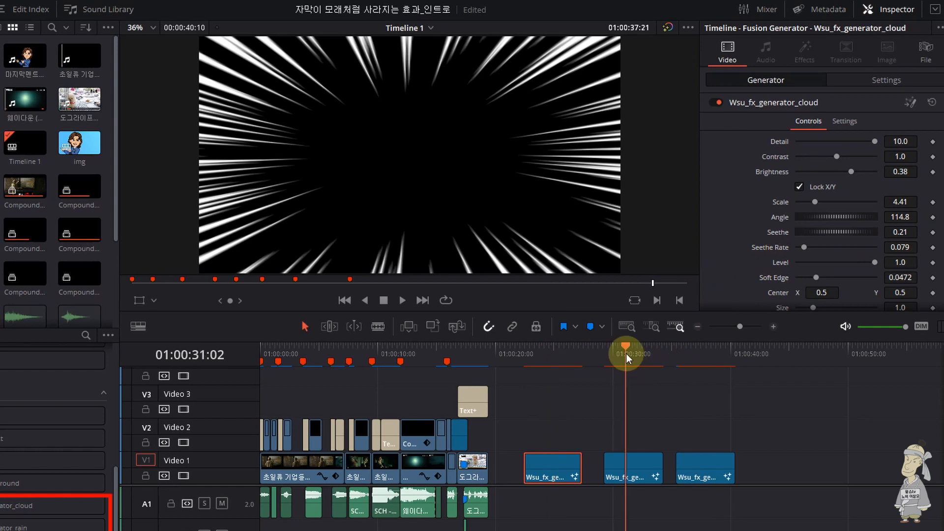
mouse_move(626, 355)
left_mouse_down()
mouse_move(611, 356)
mouse_move(628, 357)
left_mouse_up()
left_click_drag(550, 364, 633, 373)
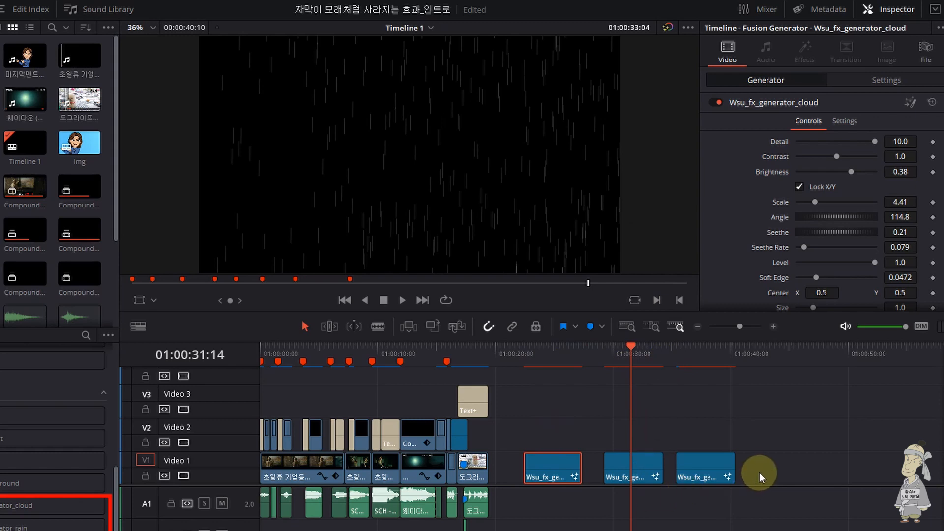
Step: Delete the three generator clips from Video 1
left_click_drag(759, 473, 553, 475)
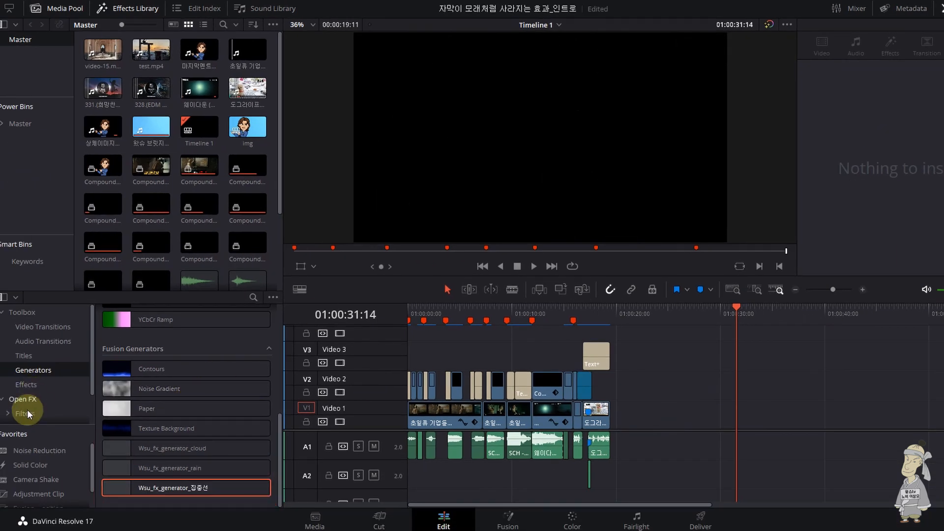
Step: Place a Text+ title on Video 2 past the existing clips and apply the Wsu_fx_motion_stand23 effect to it
left_click(26, 384)
left_click_drag(280, 360, 273, 486)
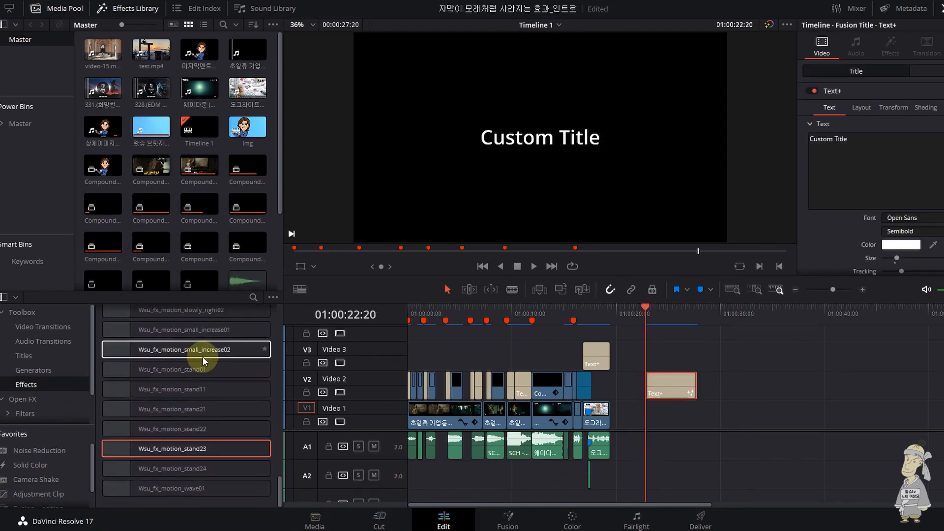
left_click_drag(109, 457, 664, 384)
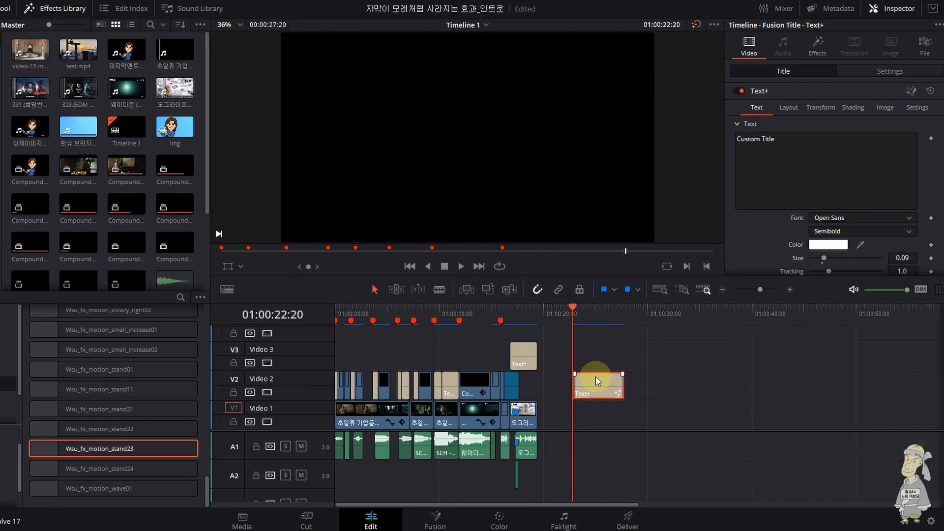
Step: Play the Text+ title from its start several times to examine the stand-up animation
key("space")
left_click(573, 309)
left_click(573, 310)
left_click(574, 310)
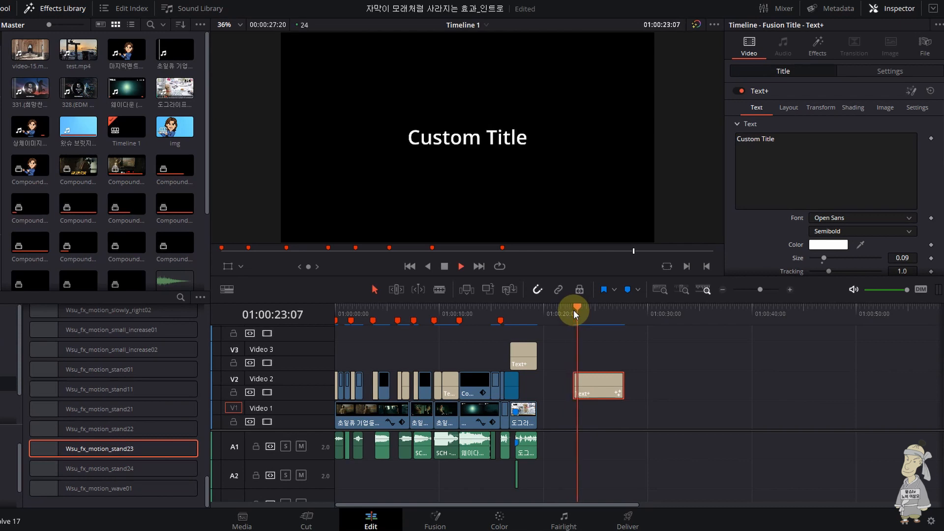
left_click(573, 310)
left_click(573, 309)
key("space")
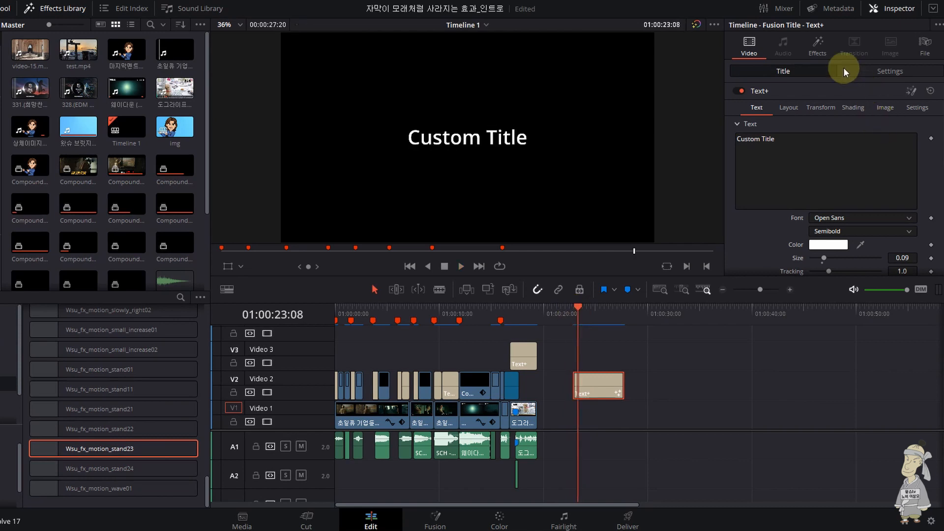
Step: Set the Wsu_fx_motion_stand23 effect's Pivot Y to 0.424 and play the title back from its start
left_click(816, 44)
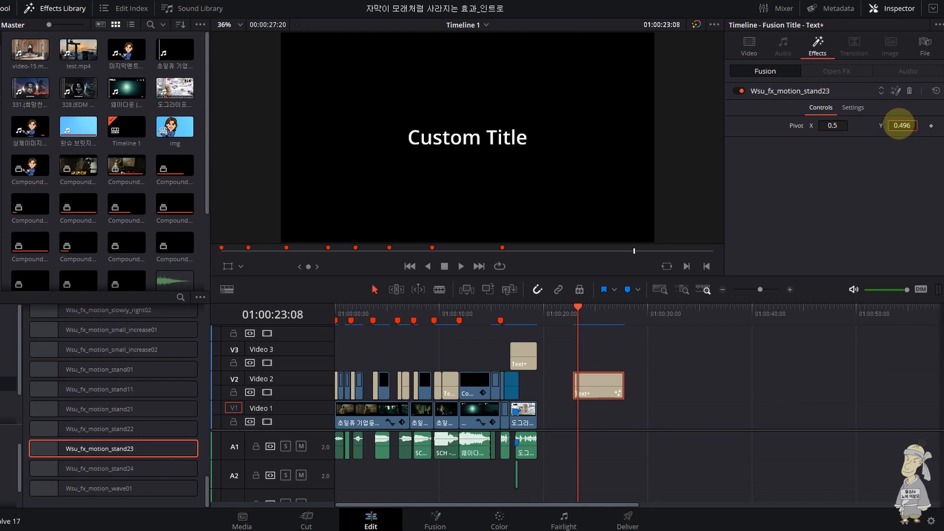
left_click_drag(901, 126, 855, 126)
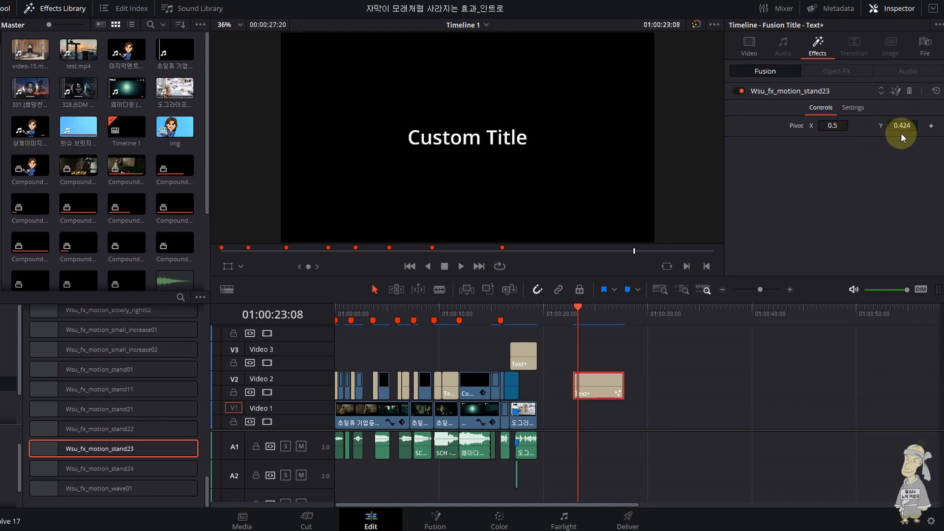
left_click(573, 315)
key("space")
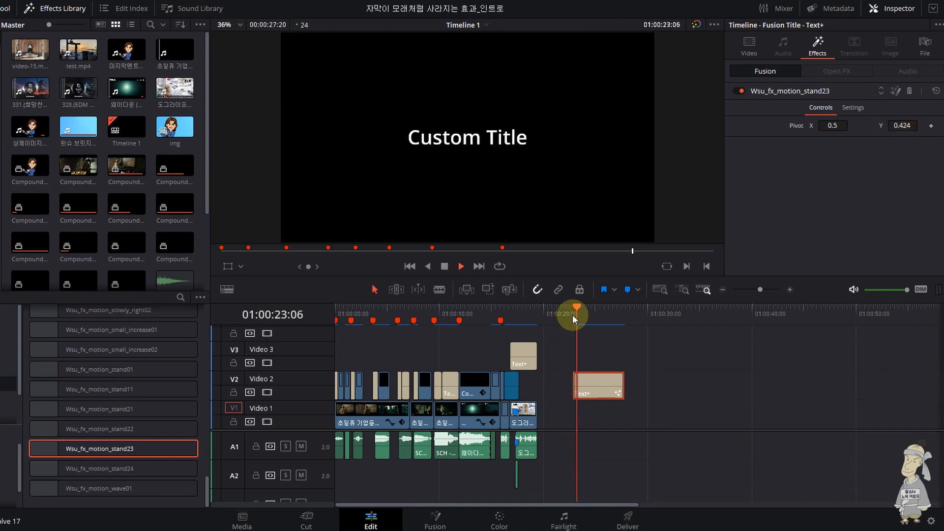
left_click(572, 315)
left_click(572, 315)
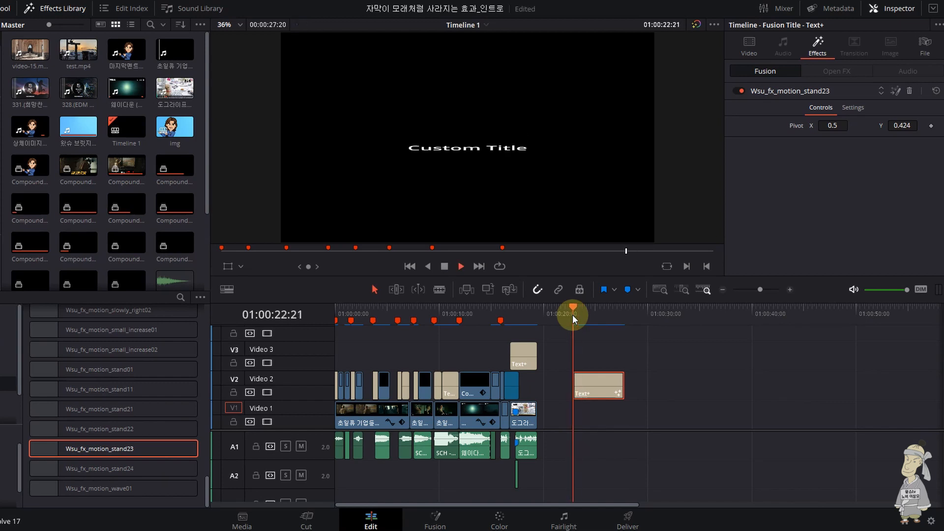
key("space")
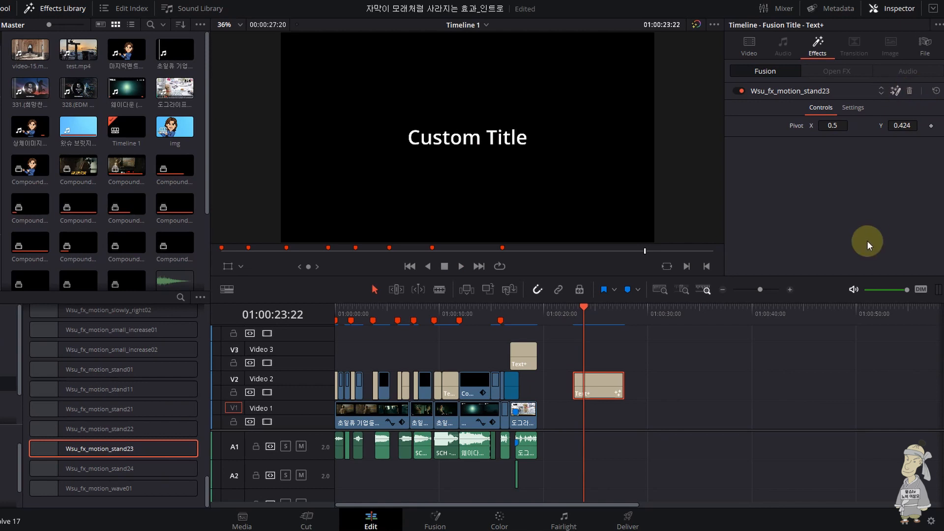
Step: On the Fusion page, move the motion node's pivot below the title to about X 0.493, Y 0.315 and replay the animation
key("shift+5")
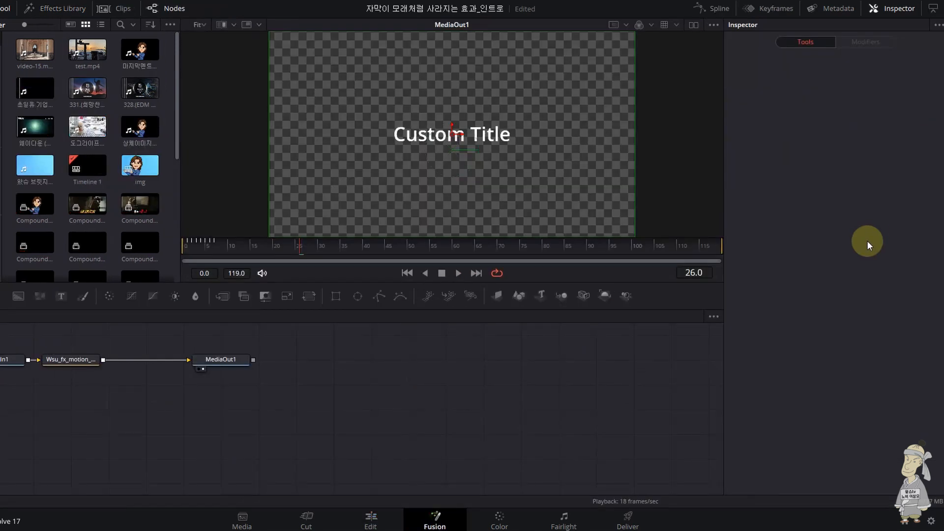
left_click(75, 358)
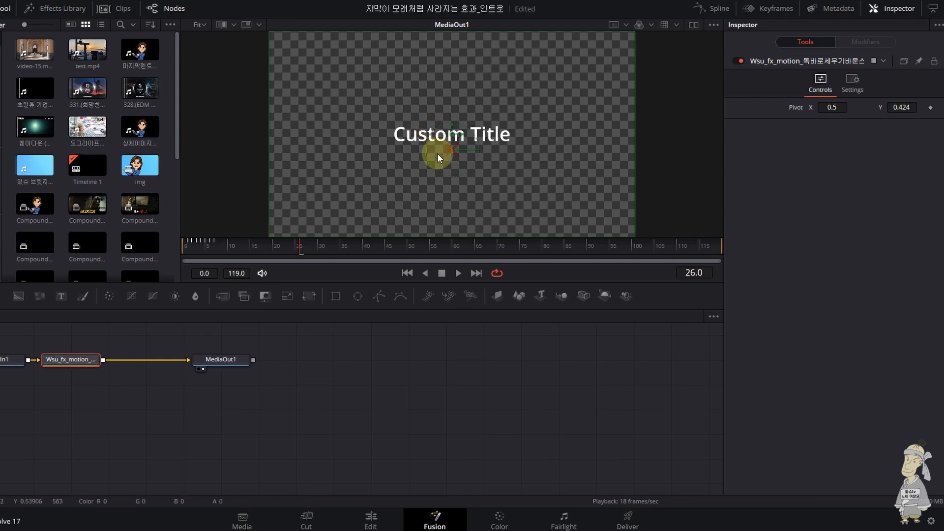
left_click_drag(450, 150, 448, 172)
left_click_drag(301, 249, 154, 270)
key("space")
left_click_drag(336, 245, 140, 265)
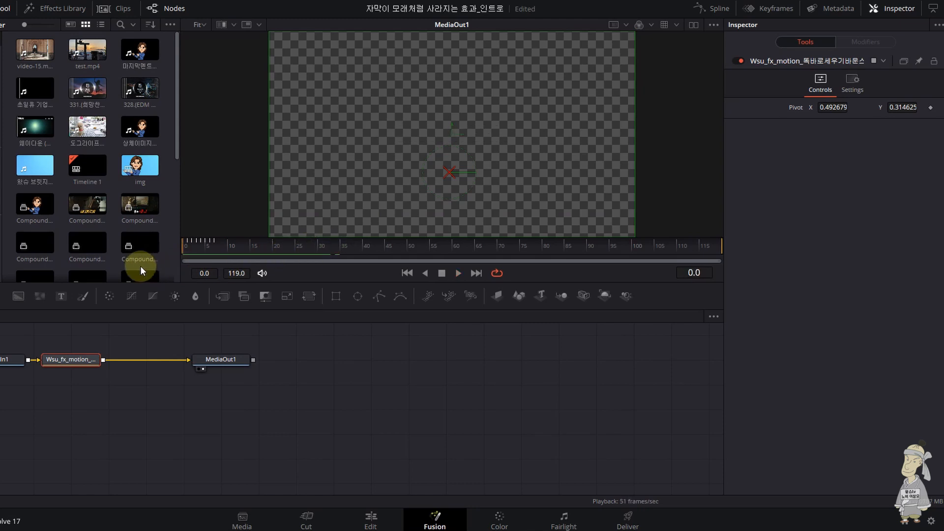
key("space")
key("space")
Step: Move the motion node's pivot above the title to about X 0.507, Y 0.682 and replay the animation
left_click_drag(450, 174, 456, 96)
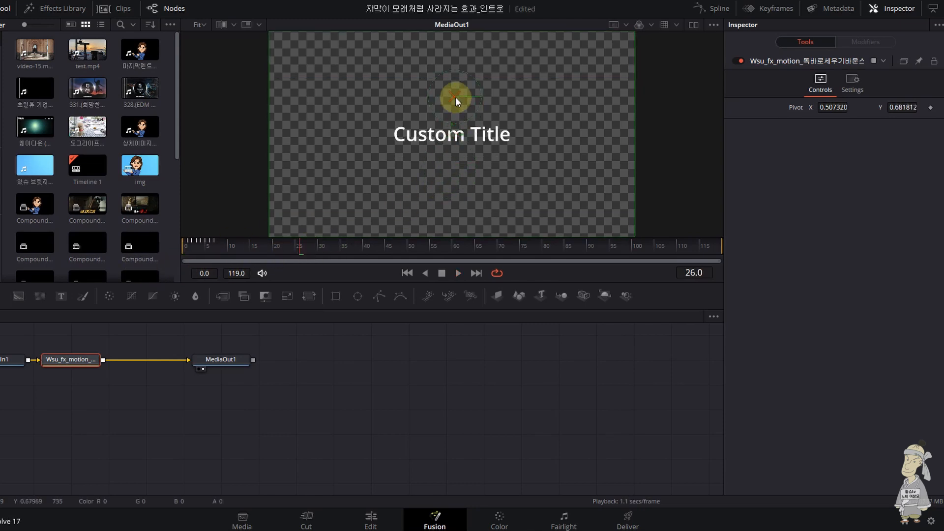
left_click_drag(303, 252, 173, 255)
key("space")
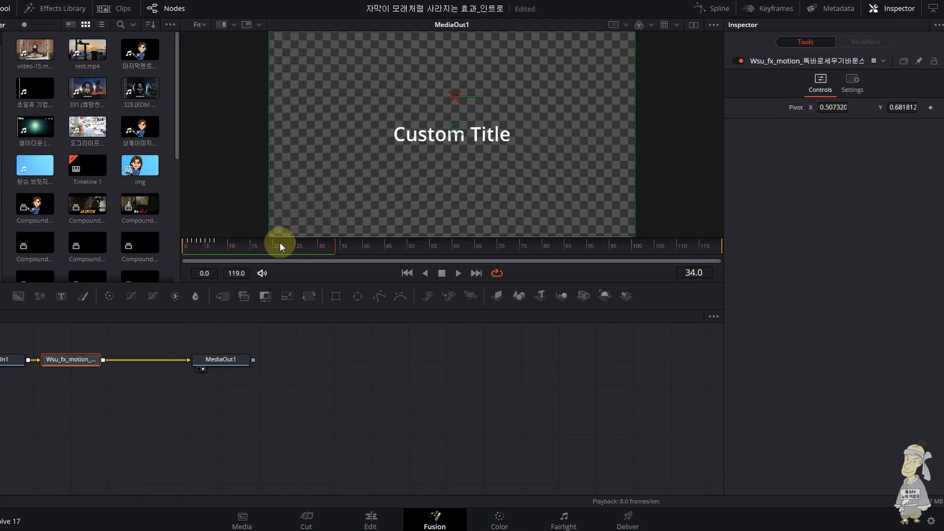
left_click_drag(279, 244, 158, 254)
left_click_drag(236, 246, 158, 247)
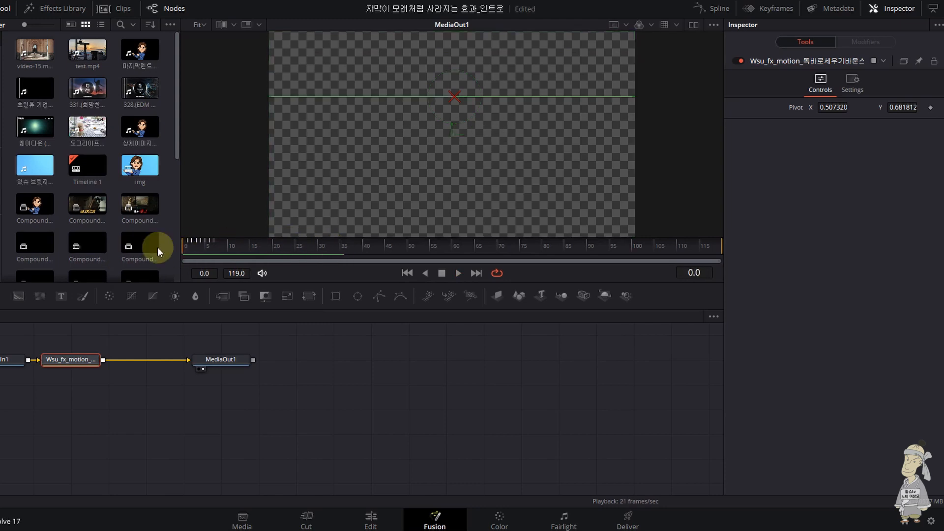
key("space")
Step: Back on the Edit page, replace the Text+ title's stand23 effect with Wsu_fx_motion_glitch_flutter22
left_click(368, 517)
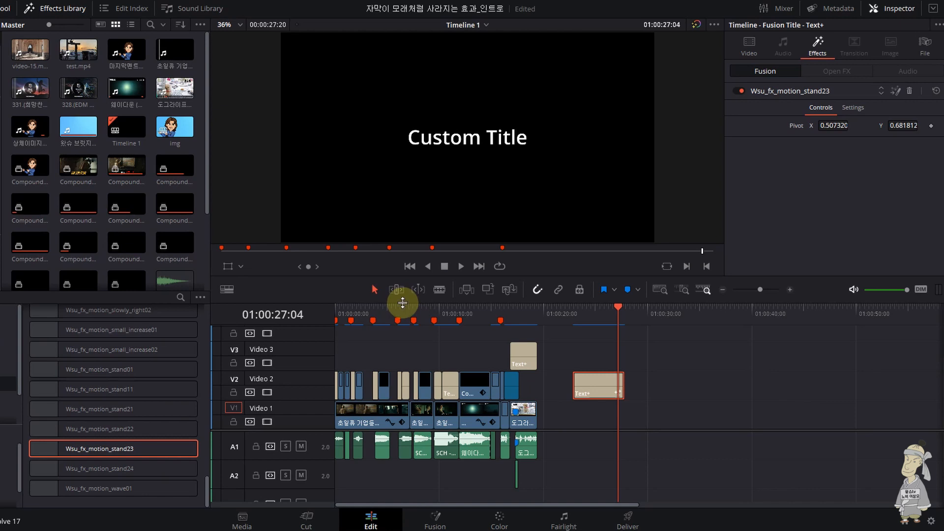
scroll(126, 399, "up", 1)
scroll(126, 399, "up", 6)
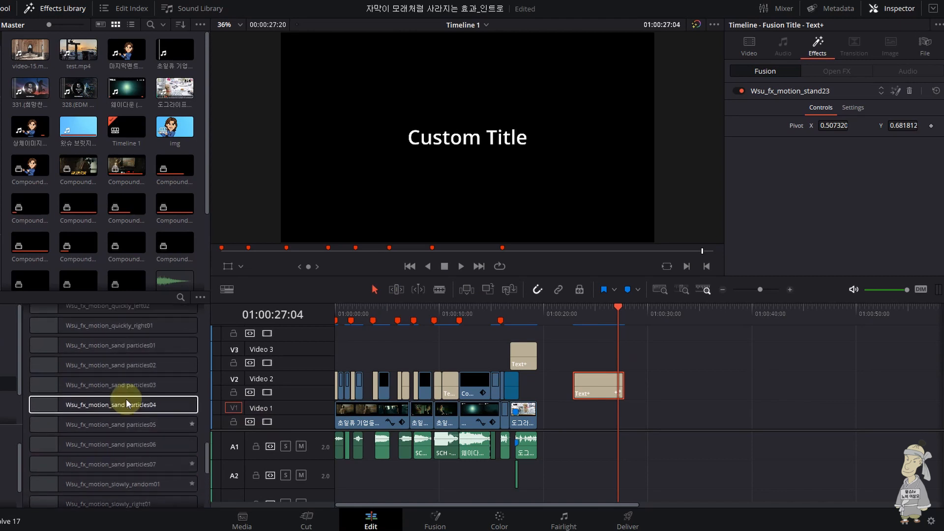
scroll(126, 399, "up", 5)
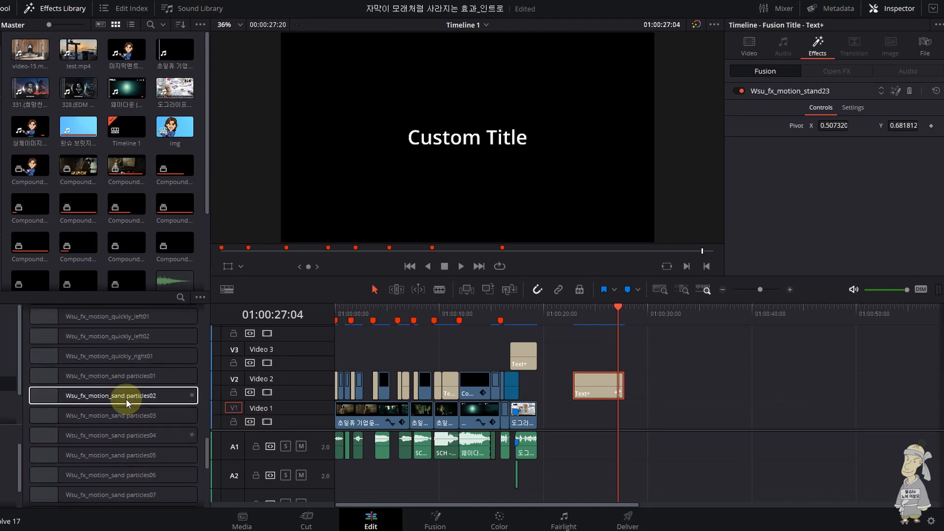
left_click_drag(126, 402, 596, 383)
left_click(597, 315)
left_click(910, 91)
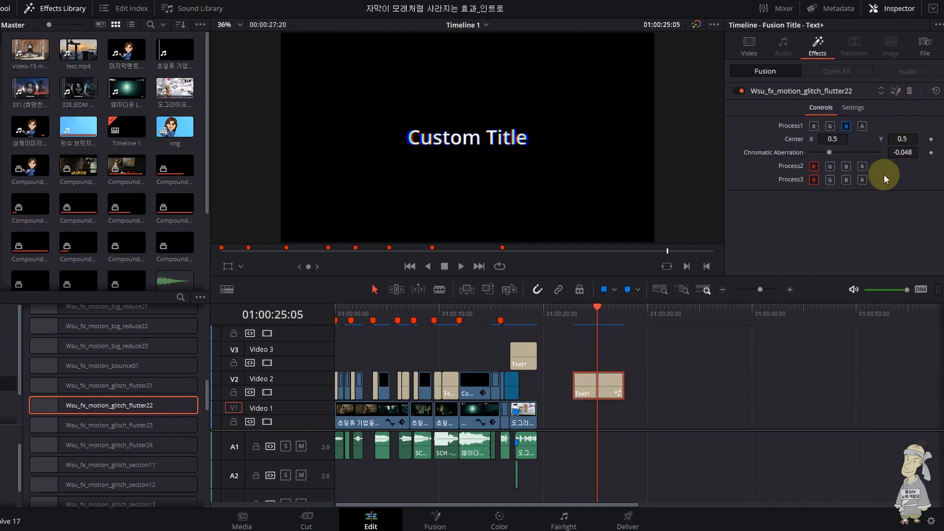
Step: Play the Text+ title from near its start to examine the glitch flutter effect
left_click(576, 313)
key("space")
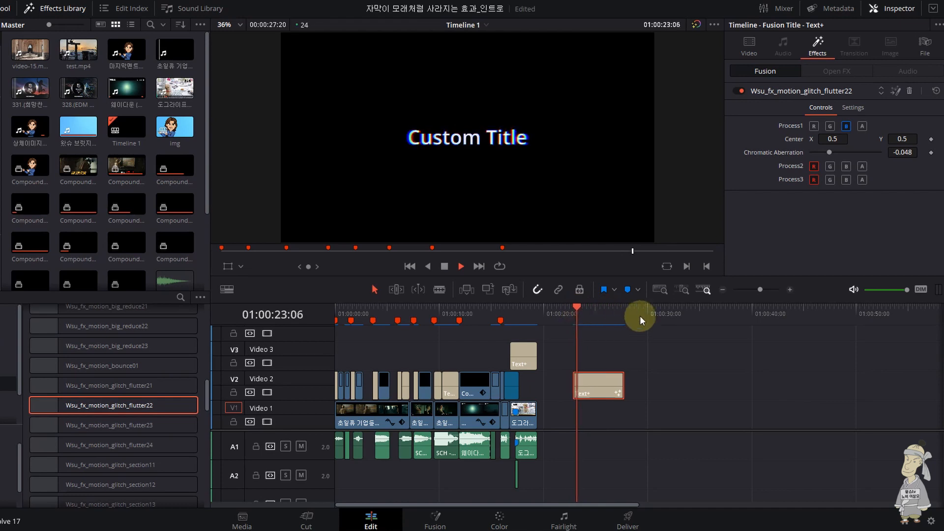
key("space")
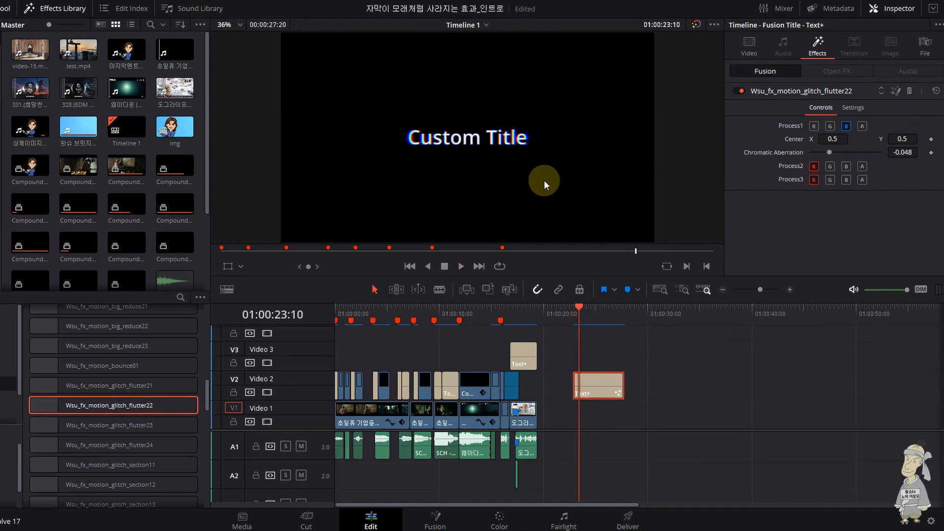
Step: Set the glitch flutter effect's Chromatic Aberration to -0.00001 and replay the Text+ title from its start
scroll(544, 179, "up", 2)
mouse_move(583, 310)
left_mouse_down()
mouse_move(571, 312)
mouse_move(608, 311)
mouse_move(592, 311)
left_mouse_up()
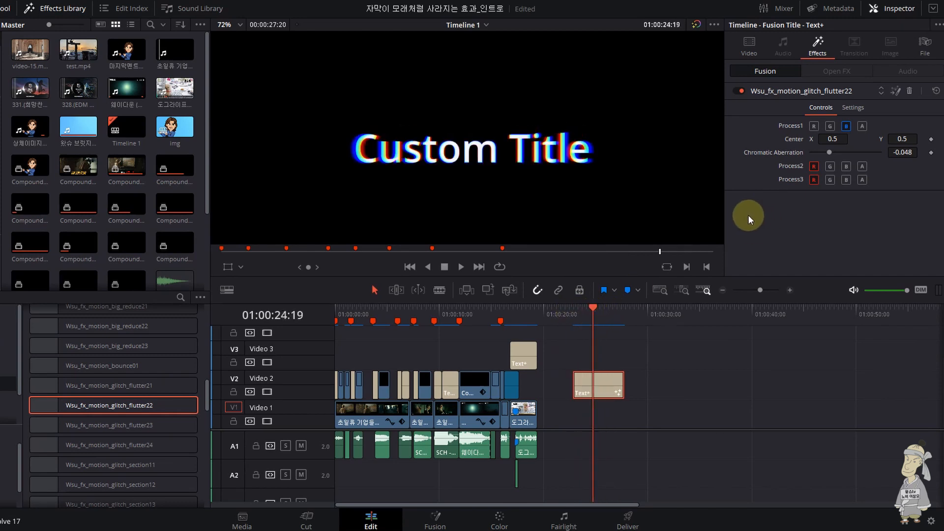
left_click(912, 150)
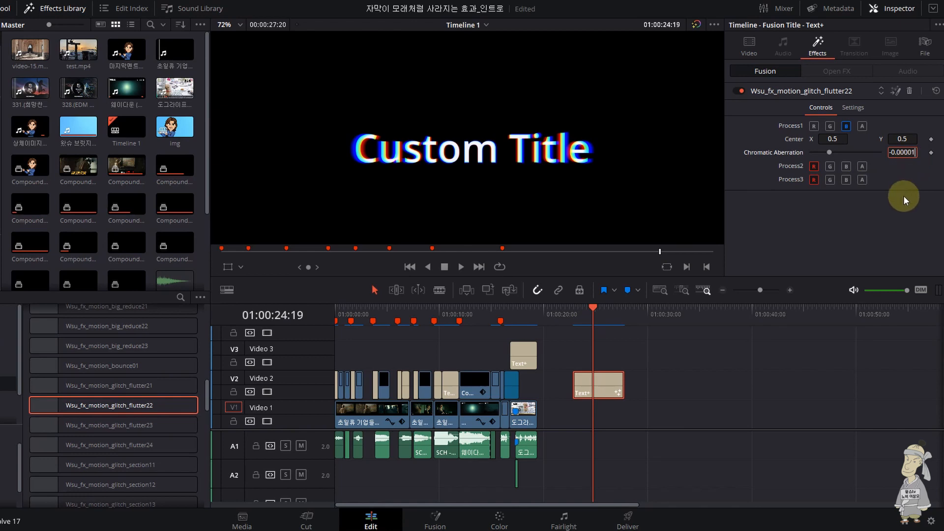
key("Return")
left_click_drag(593, 319, 579, 313)
key("space")
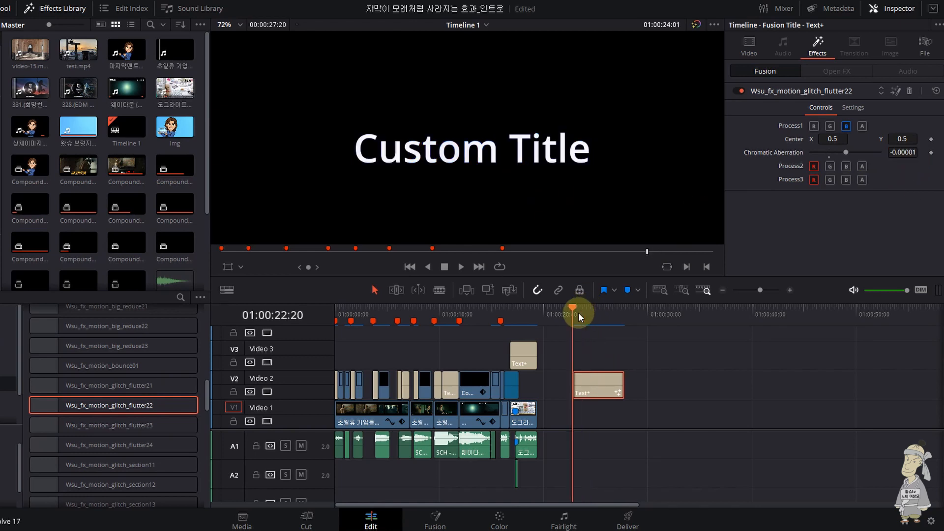
key("space")
key("space")
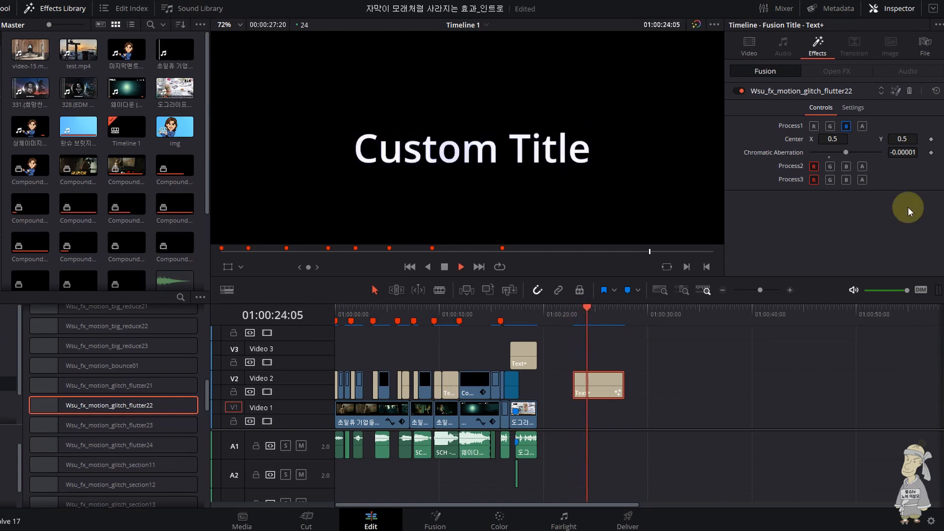
key("space")
Step: Set the glitch flutter effect's Chromatic Aberration to 0 and replay the Text+ title from its start
double_click(906, 152)
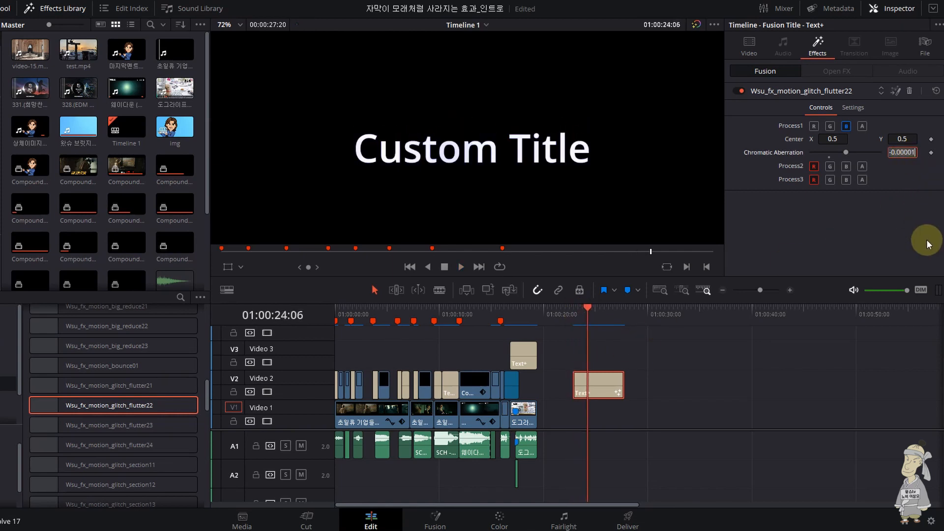
type("0")
key("Return")
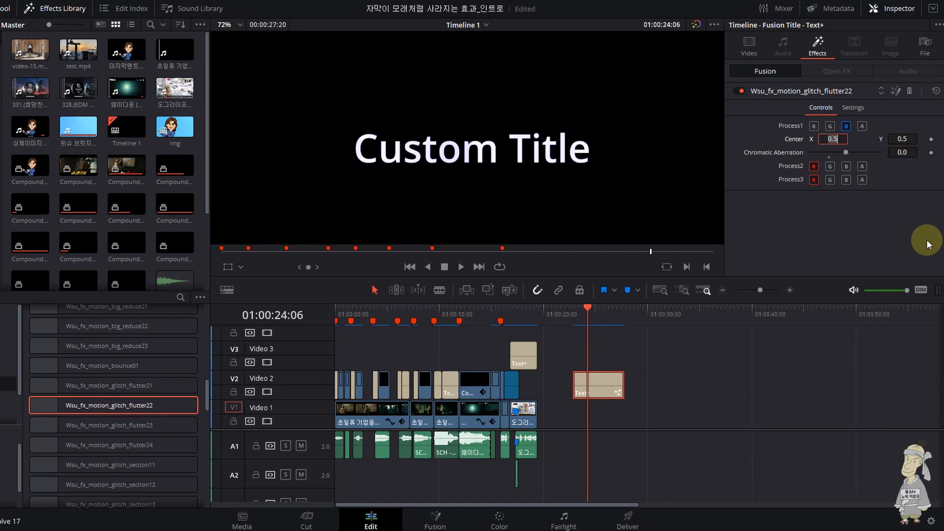
left_click(574, 317)
key("space")
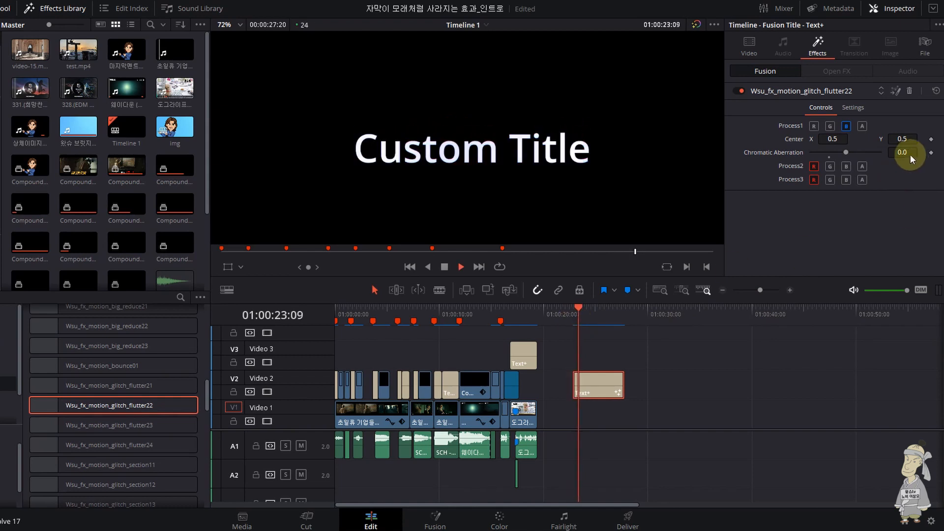
left_click(575, 314)
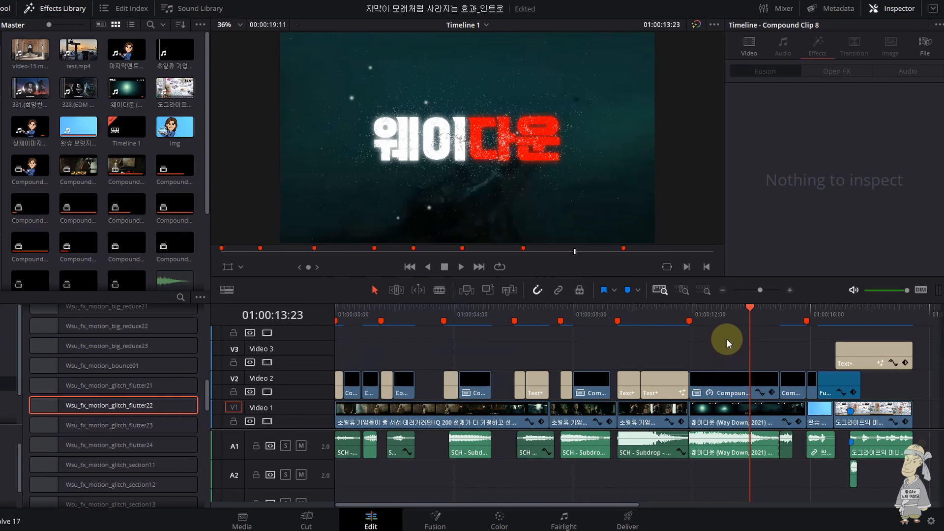
Step: Replay the opening 금고털기 subtitle and its compound clip to examine how the text dissolves into sand
left_click(346, 318)
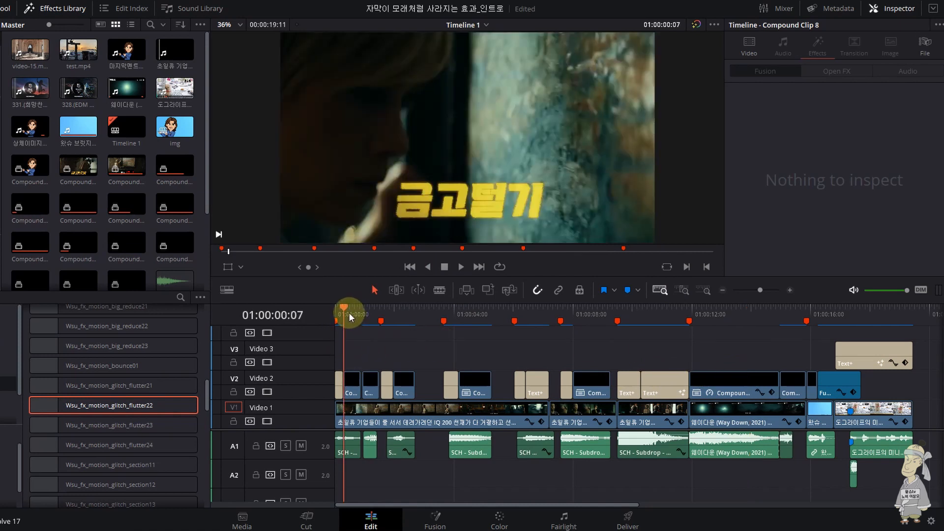
left_click(350, 314)
left_click(343, 310)
left_click(342, 312)
left_click(352, 323)
scroll(437, 377, "up", 5)
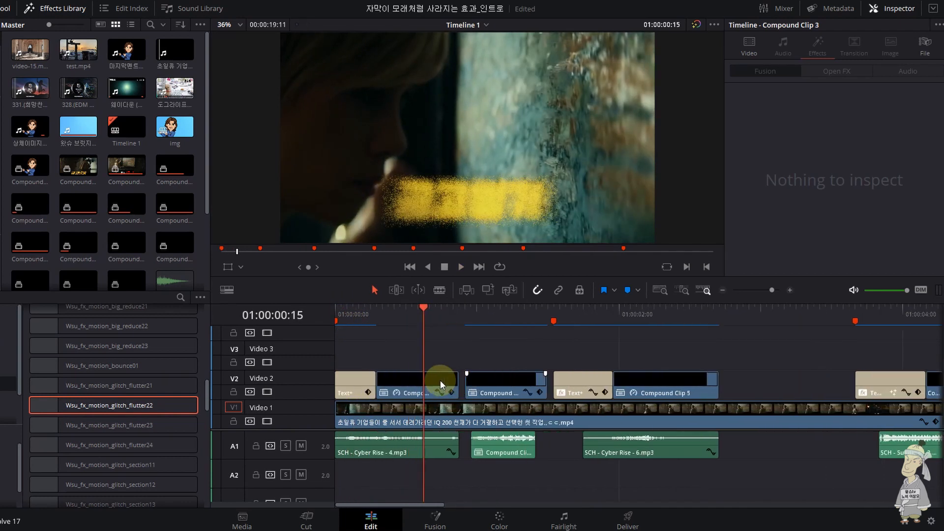
left_click(366, 312)
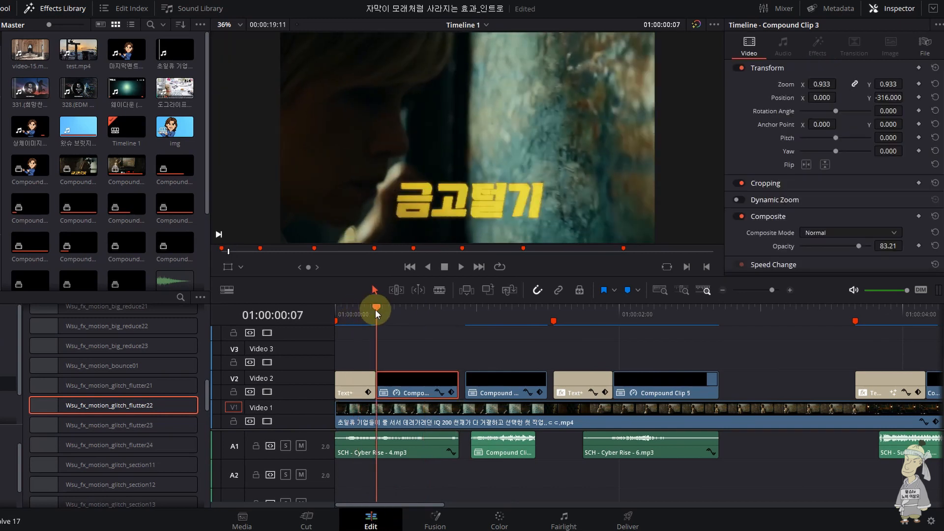
key("space")
left_click(381, 311)
key("space")
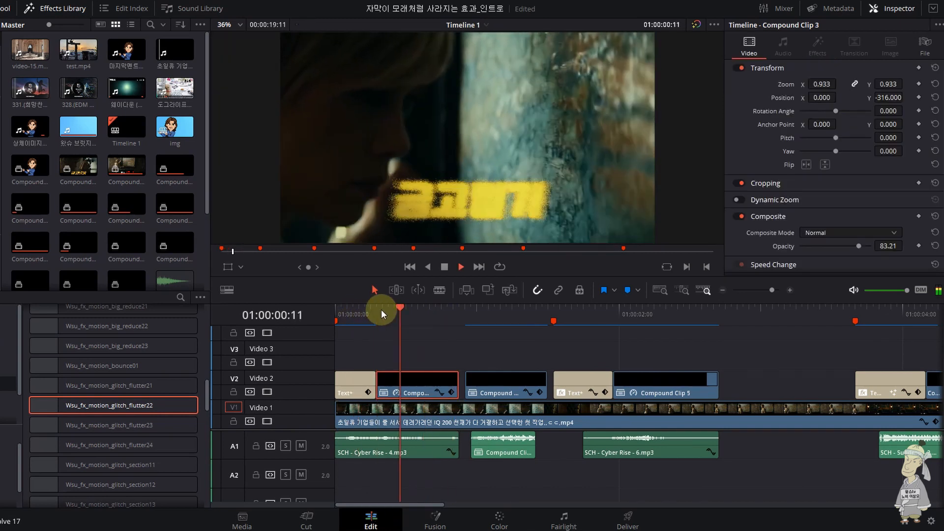
left_click(383, 312)
left_click(343, 308)
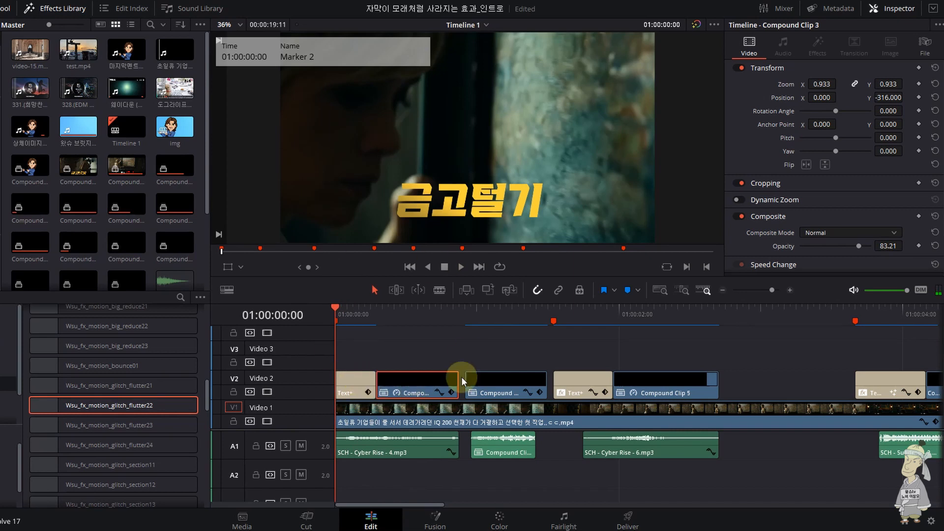
Step: Place the opening 금고털기 Text+ clip on Video 3 with a copy right after it, extended to the end of the first compound clip
left_click(352, 383)
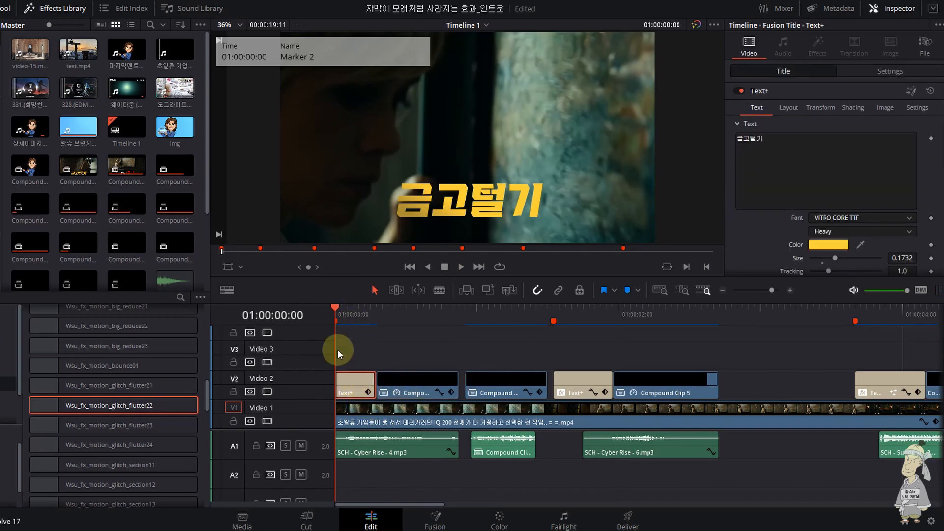
left_click(392, 385)
left_click(361, 388)
left_click_drag(361, 388, 400, 353)
left_click(394, 314)
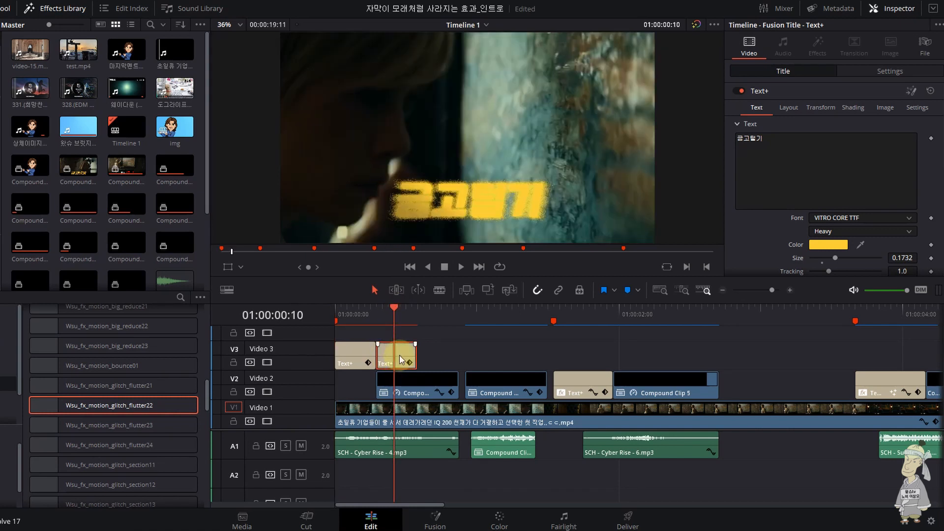
left_click_drag(415, 354, 441, 360)
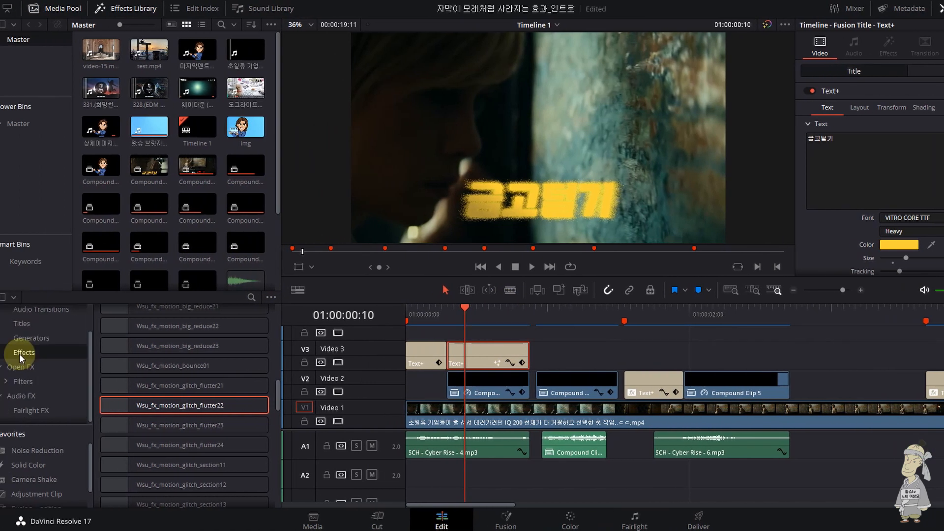
Step: Find Wsu_fx_motion_sand particles01 among the effects and apply it to the second Text+ clip on Video 3
scroll(237, 438, "up", 4)
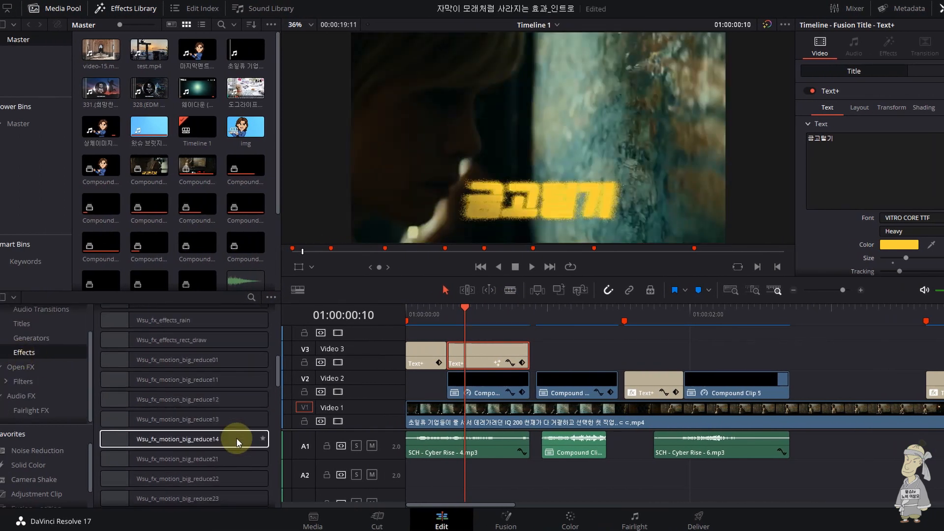
scroll(237, 438, "down", 6)
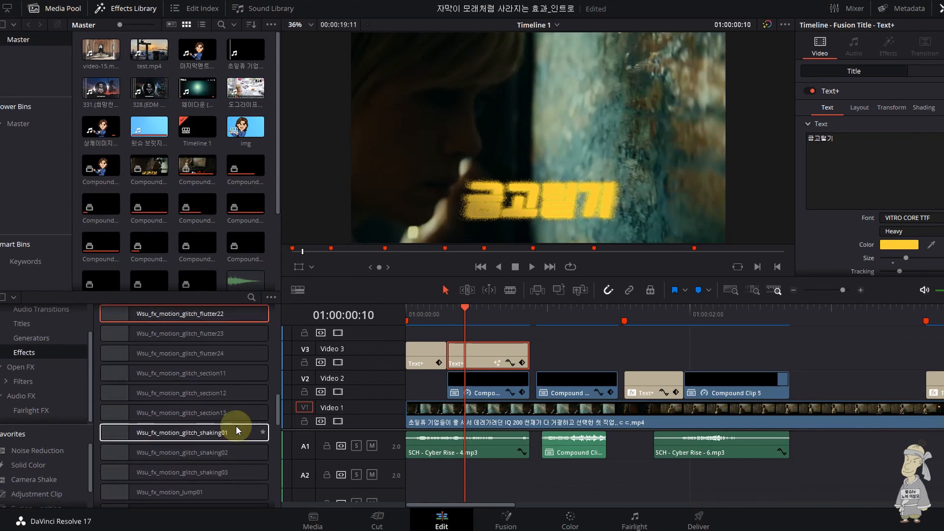
scroll(235, 426, "down", 8)
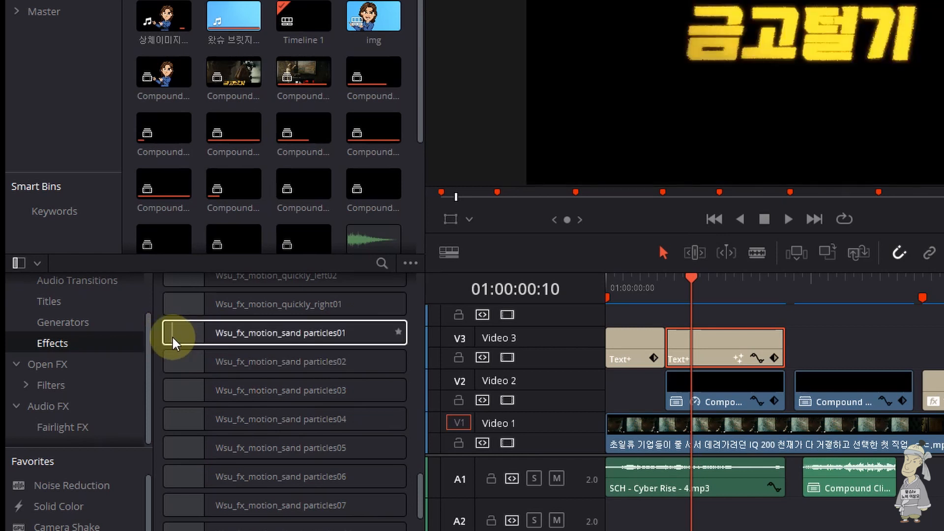
left_click(172, 335)
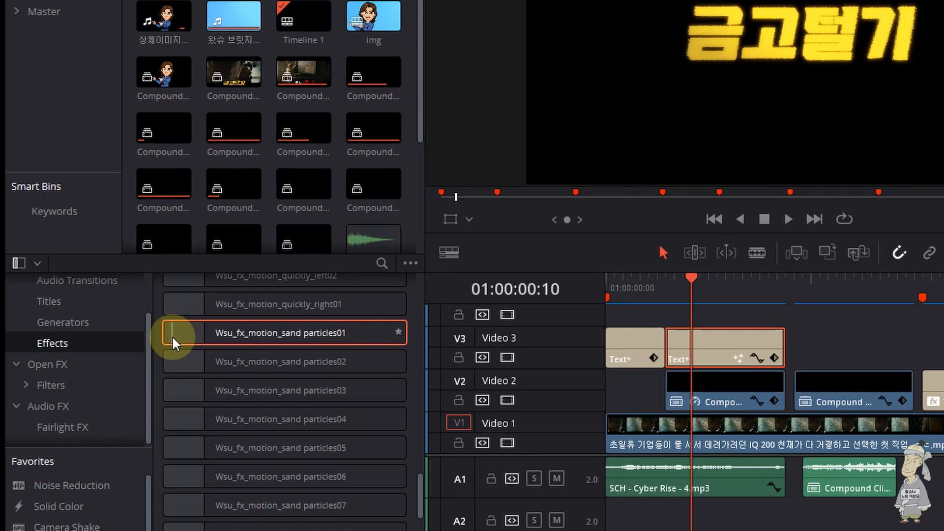
left_click_drag(172, 335, 722, 350)
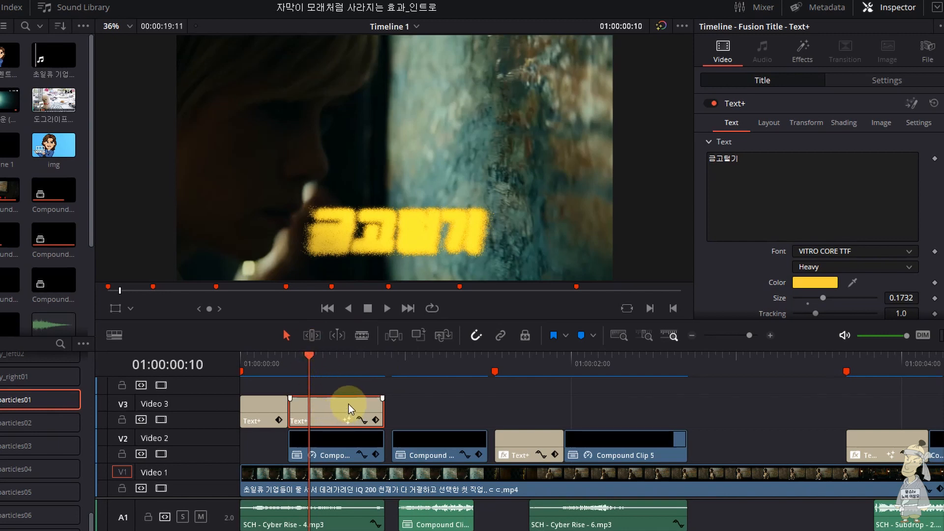
Step: Show the Text+ copy's sand particles01 settings and advance four frames to examine the dissolve
left_click(802, 49)
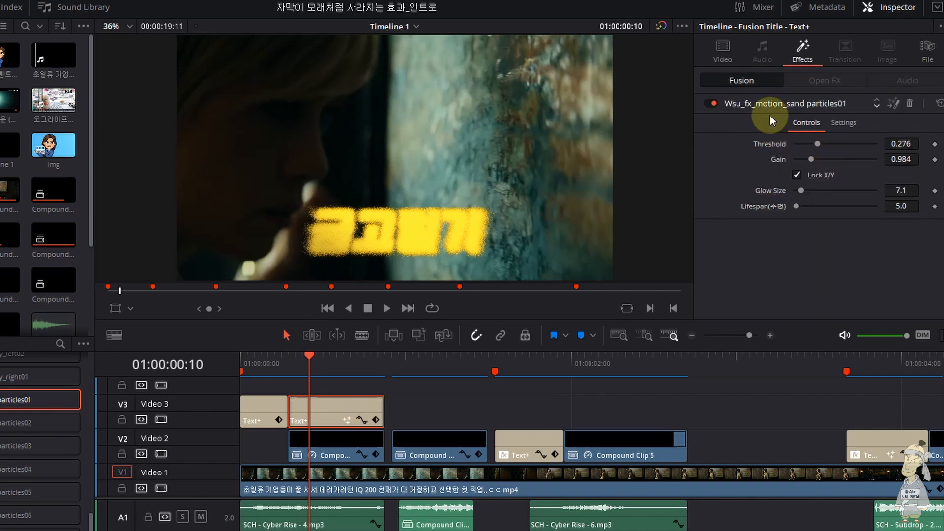
key("Right")
key("Right")
key("Right")
key("Right")
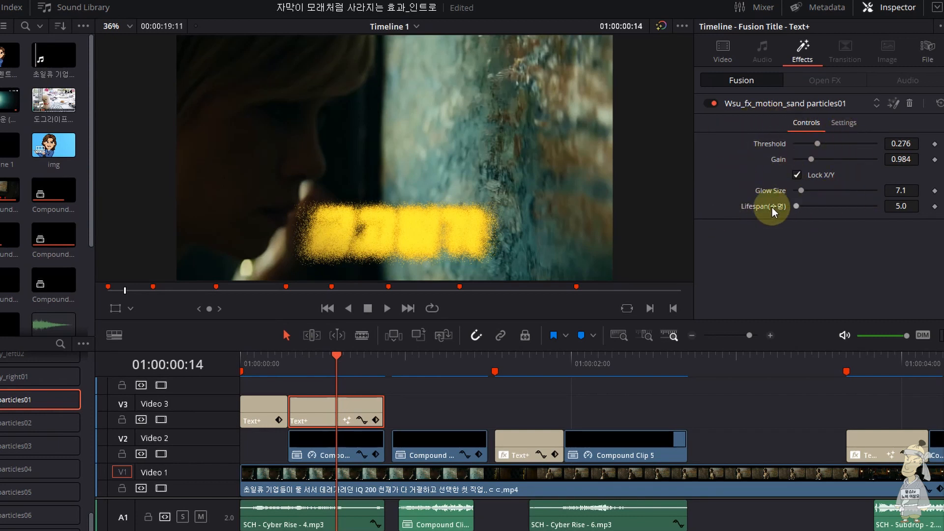
Step: Raise the sand effect's Gain to 1.496 and Glow Size to 85.8, checking the glow on earlier frames
left_click_drag(812, 159, 863, 199)
key("Left")
key("Left")
key("Left")
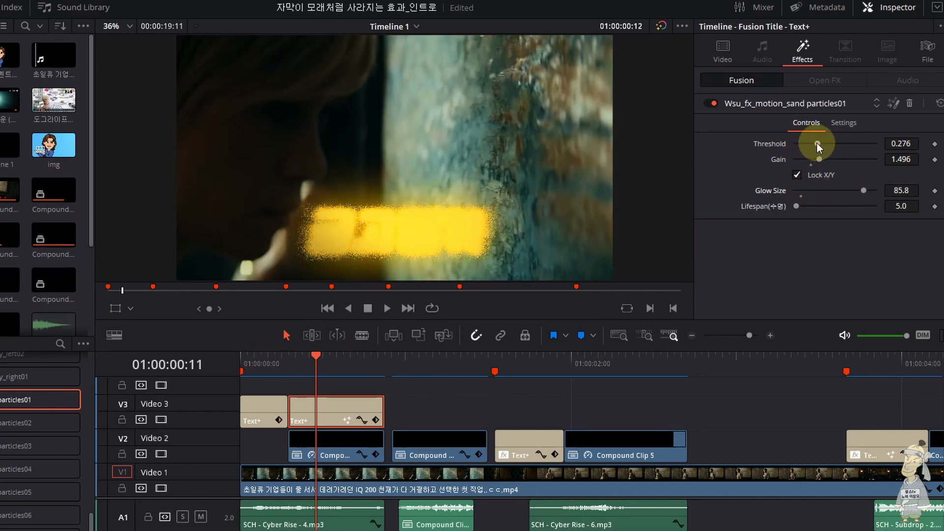
Step: Raise the sand effect's Threshold to 0.701 and replay the dissolve from the start of the Text+ copy
left_click_drag(816, 143, 855, 151)
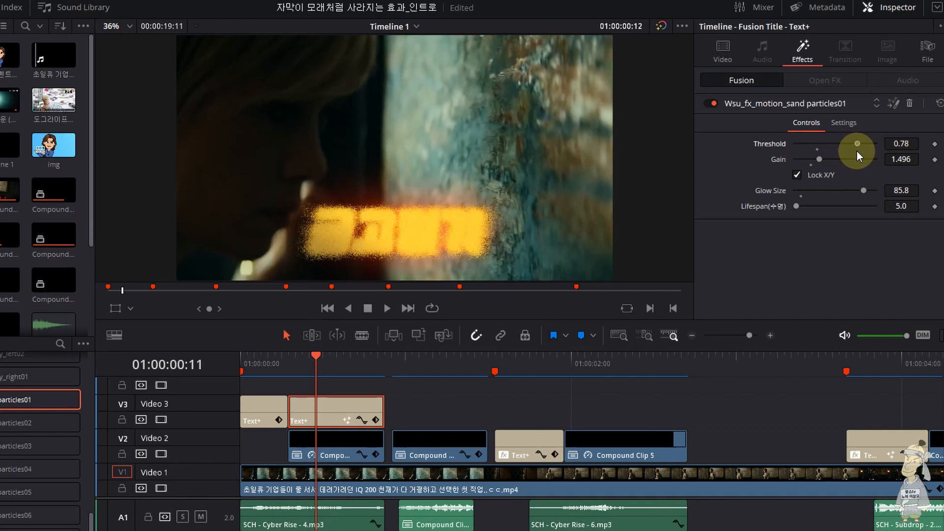
left_click(294, 362)
key("space")
left_click(300, 365)
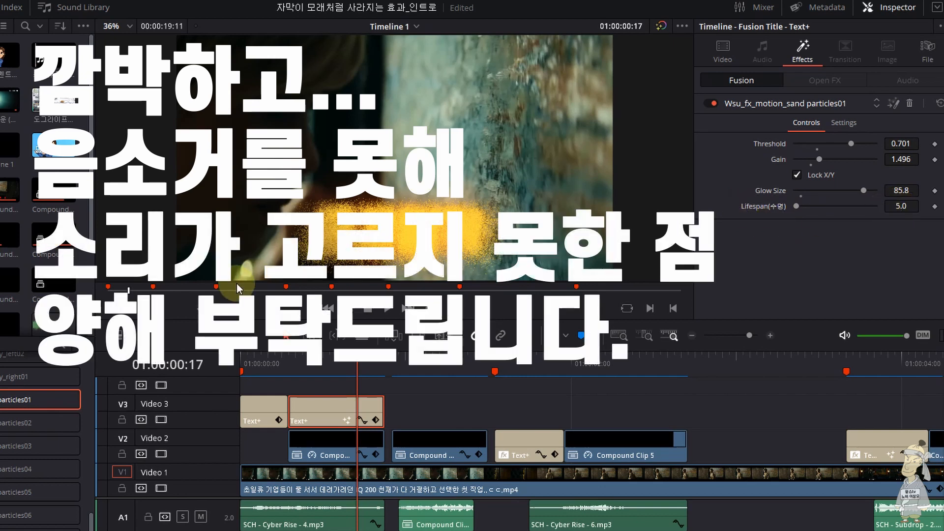
Step: Set the sand effect's Lifespan to 1 and replay the dissolve several times from the start of the Text+ copy
double_click(900, 205)
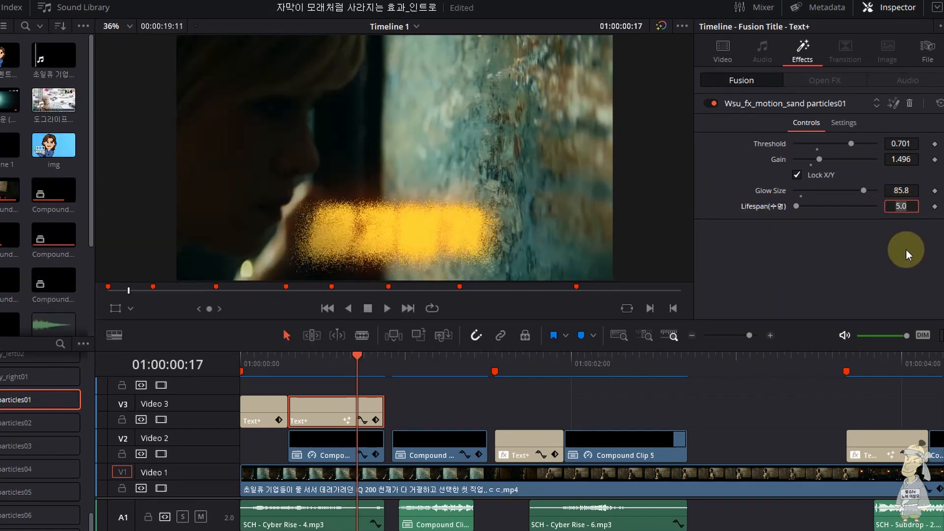
type("1")
key("Return")
left_click(299, 358)
key("space")
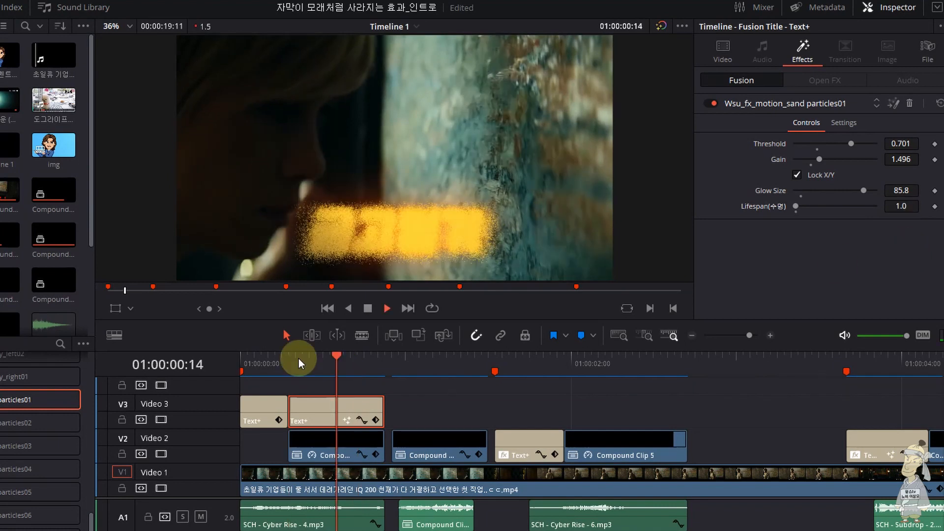
left_click(299, 358)
left_click(299, 358)
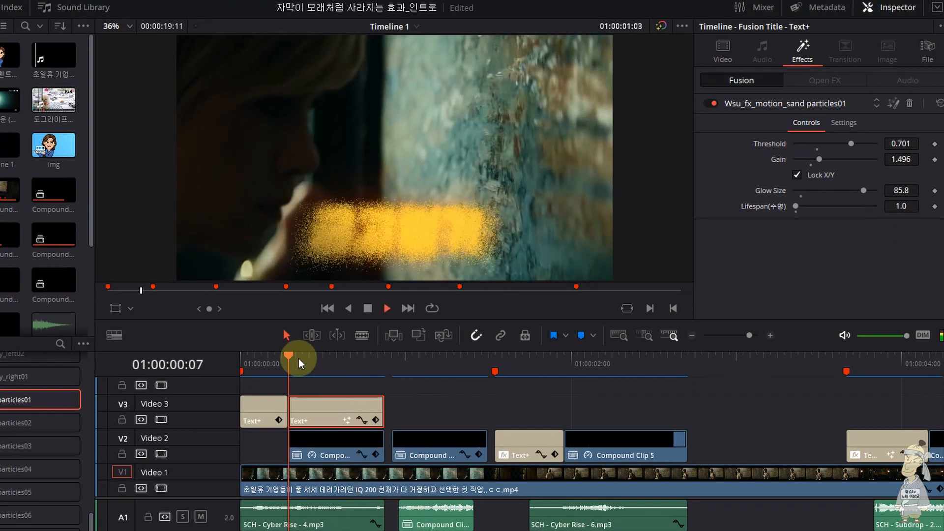
left_click(299, 358)
key("space")
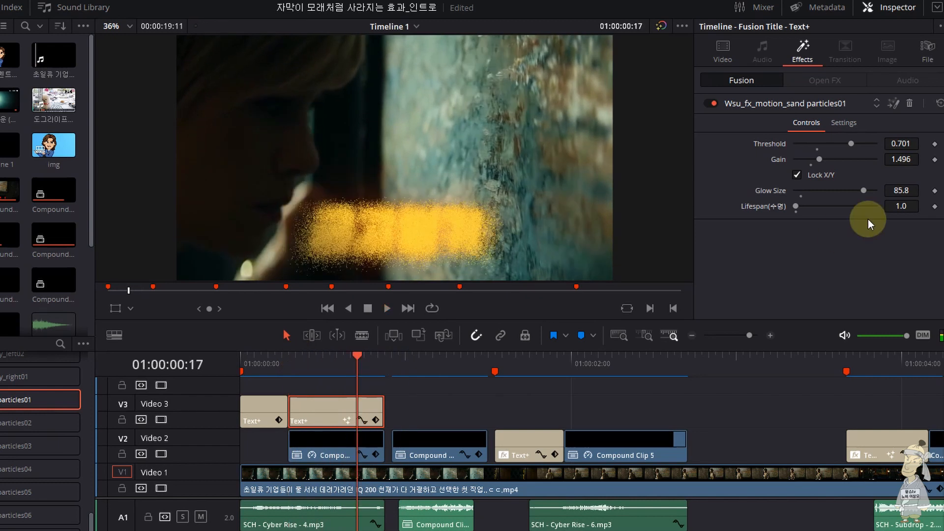
Step: Set the sand effect's Lifespan to 30 and replay the dissolve
double_click(901, 206)
type("1")
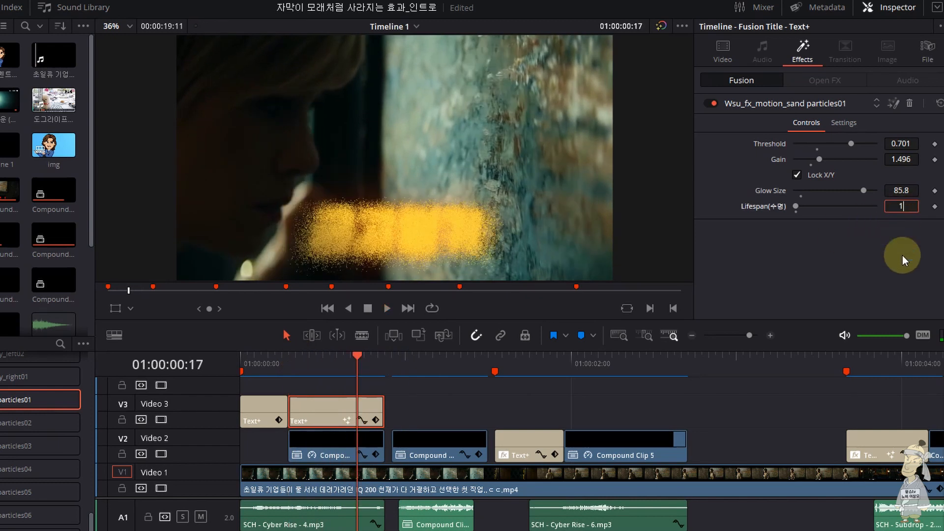
type("0")
key("Return")
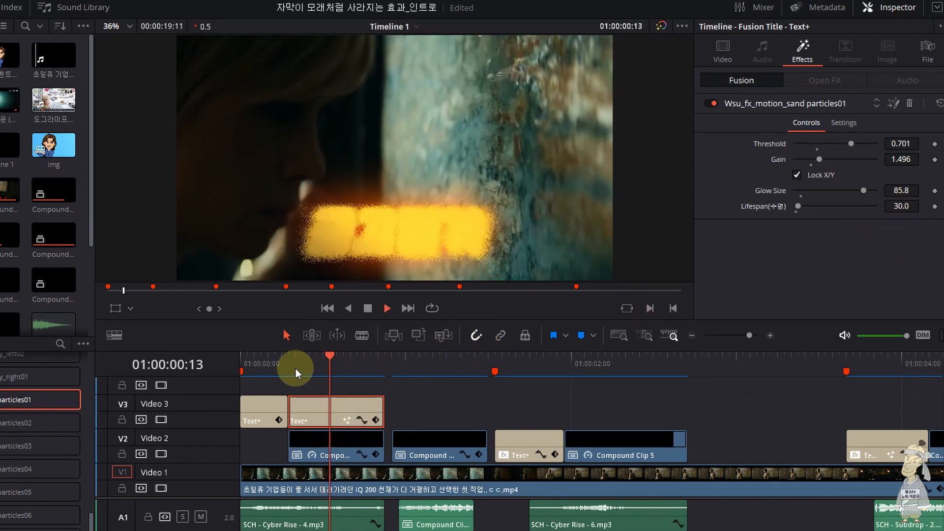
key("space")
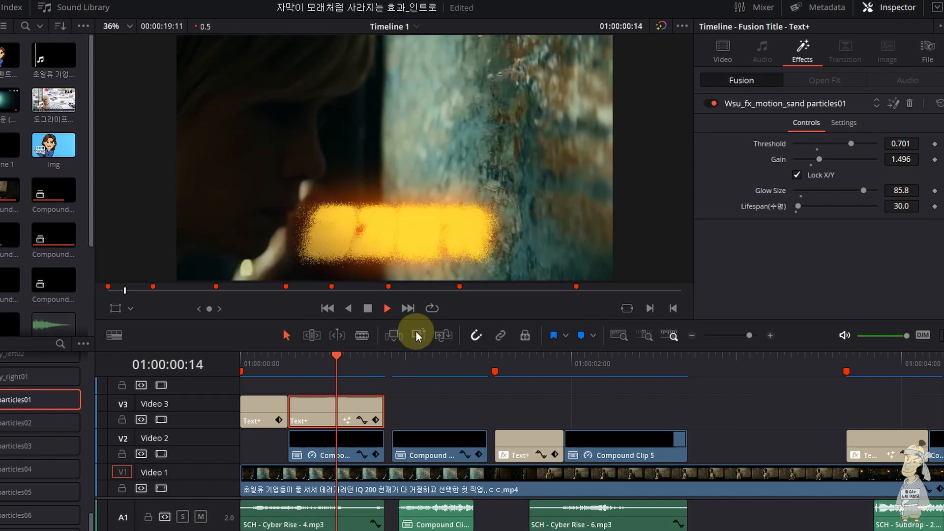
left_click(346, 359)
Step: Extend the sand-effect Text+ clip on Video 3 to the start of the next Text+ title and return to its first frame
scroll(408, 414, "down", 3)
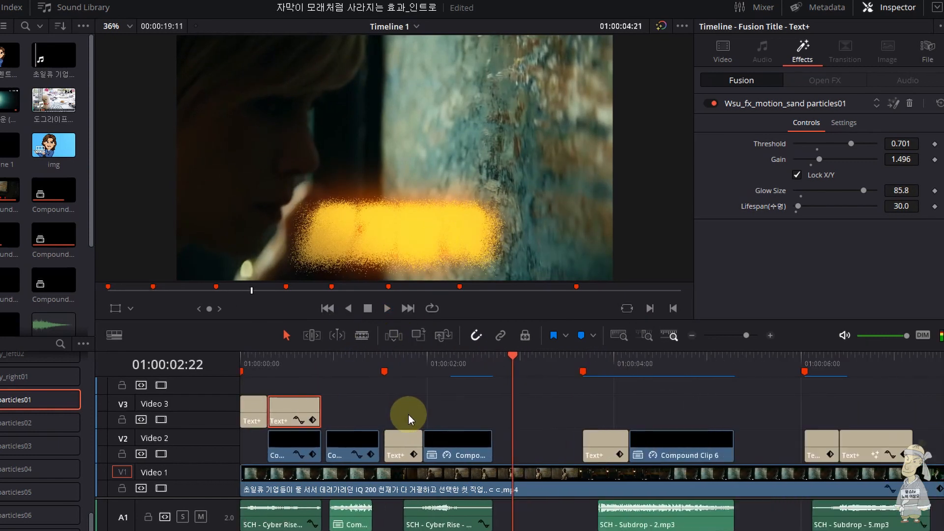
left_click_drag(320, 411, 386, 411)
left_click(268, 361)
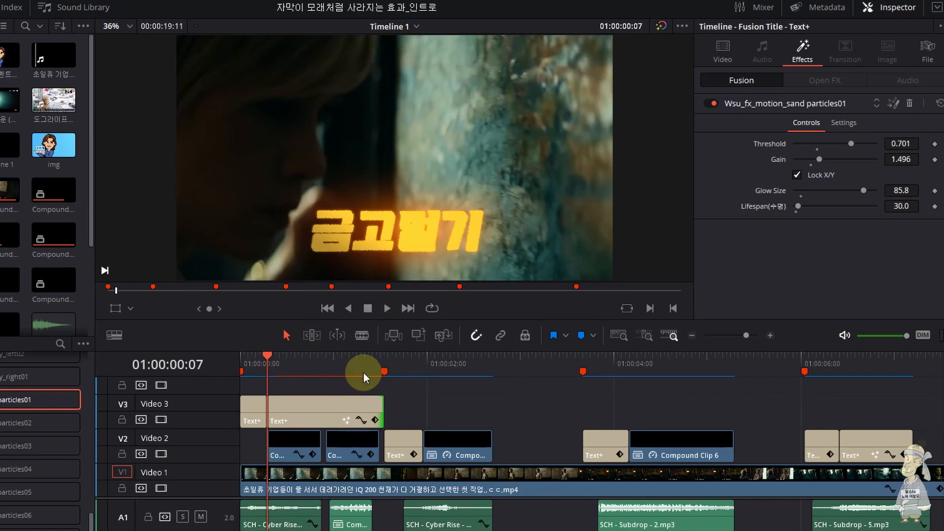
Step: Play the sand dissolve from the first frame of the sand-effect Text+ clip on Video 3
left_click(273, 361)
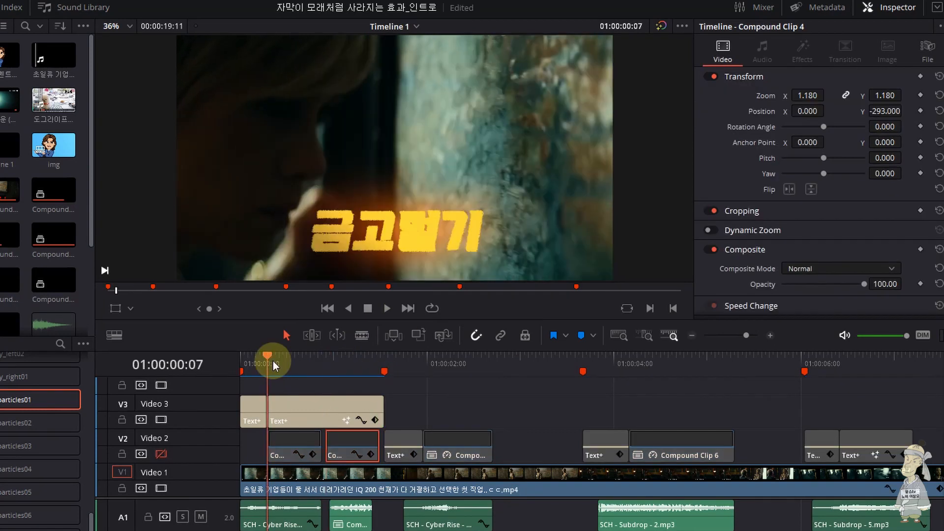
key("space")
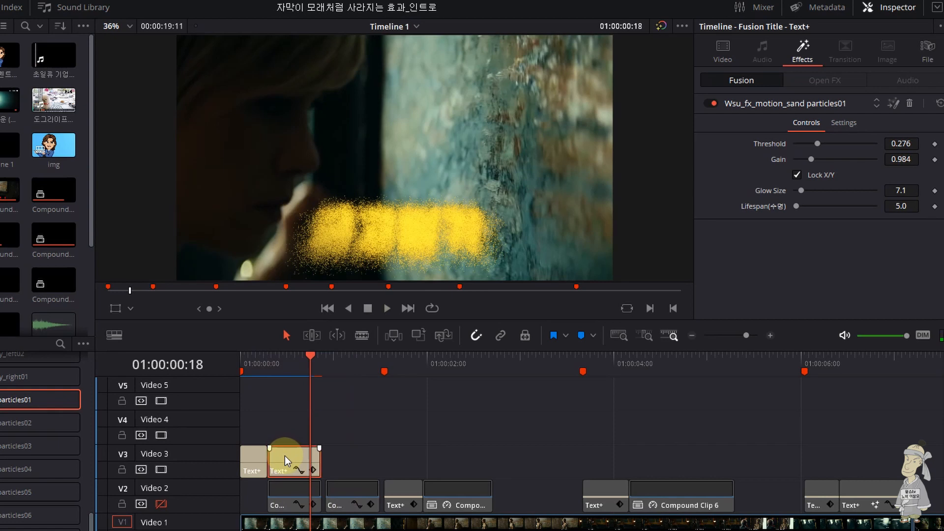
Step: Convert the sand-effect Text+ clip on Video 3 into a new compound clip, keeping the suggested name
right_click(284, 455)
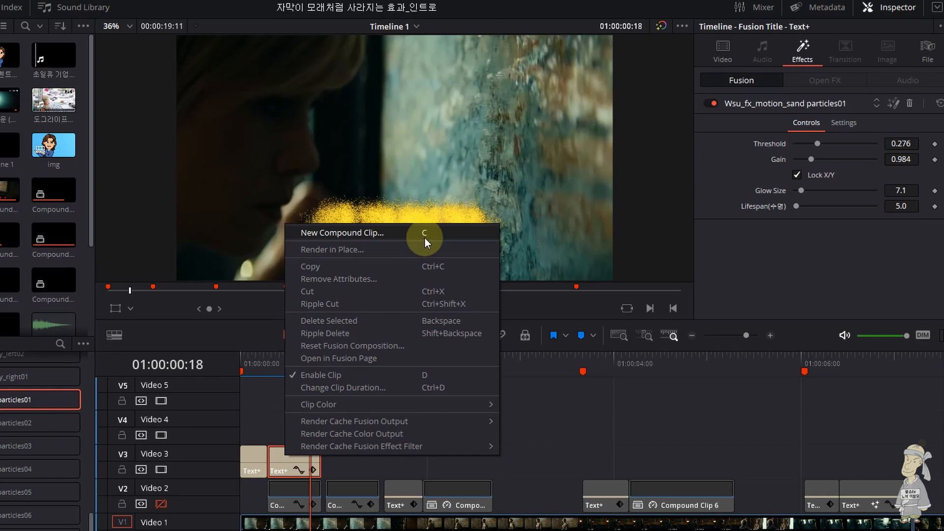
left_click(548, 406)
left_click(290, 459)
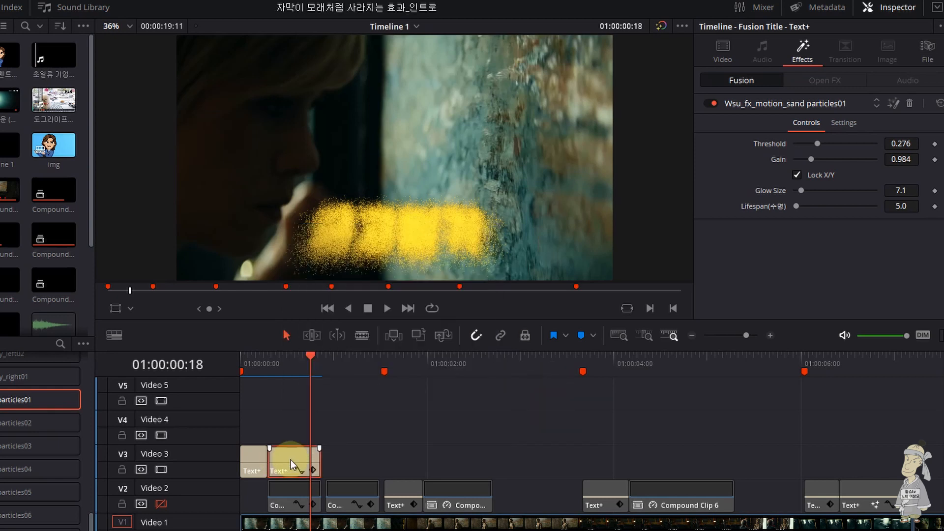
key("alt+g")
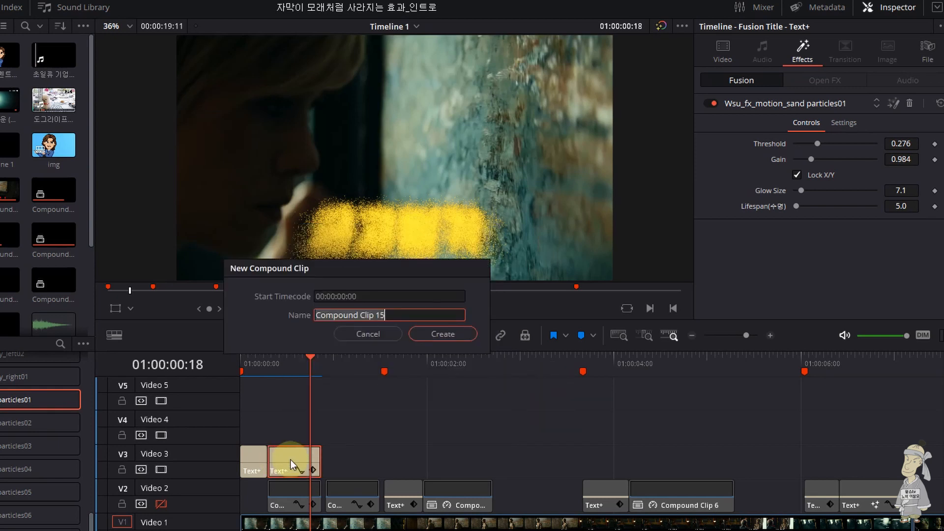
left_click(445, 335)
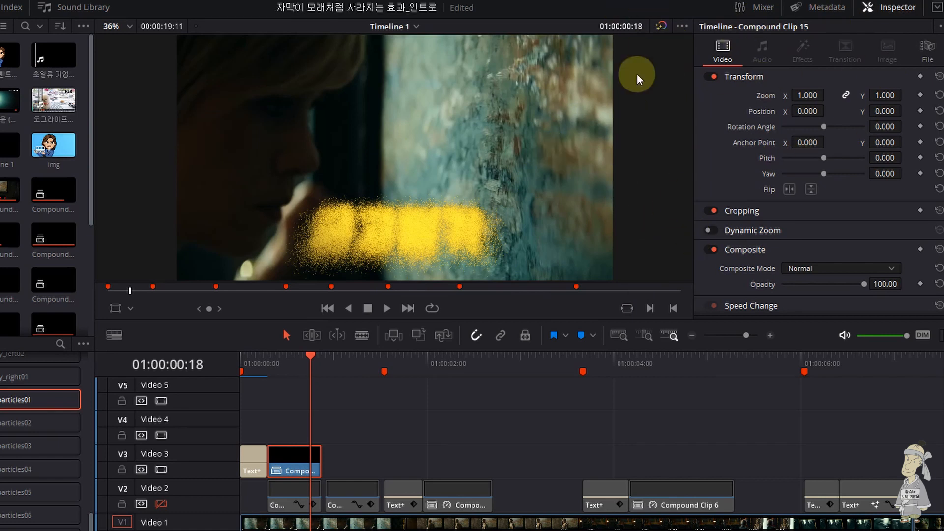
Step: Review the clip commands available for the new compound clip, then scrub and replay its sand dissolve
right_click(289, 467)
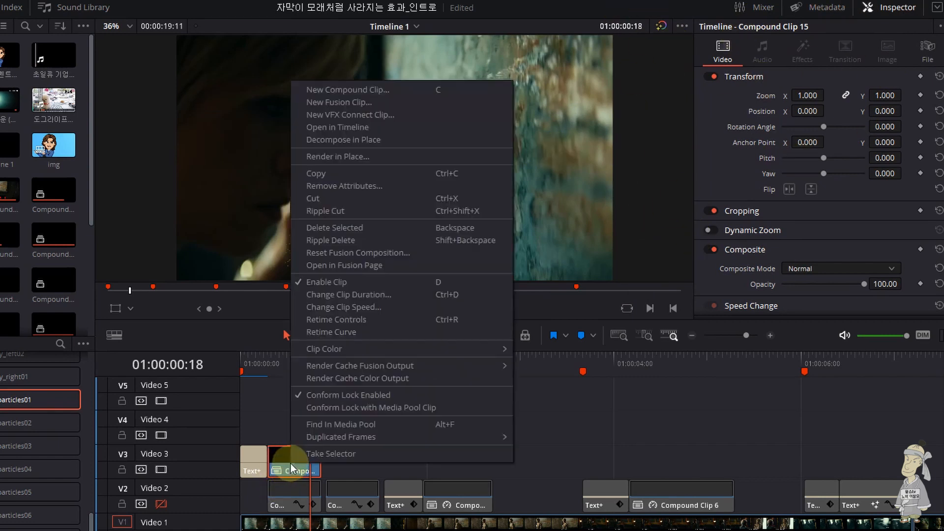
left_click(276, 462)
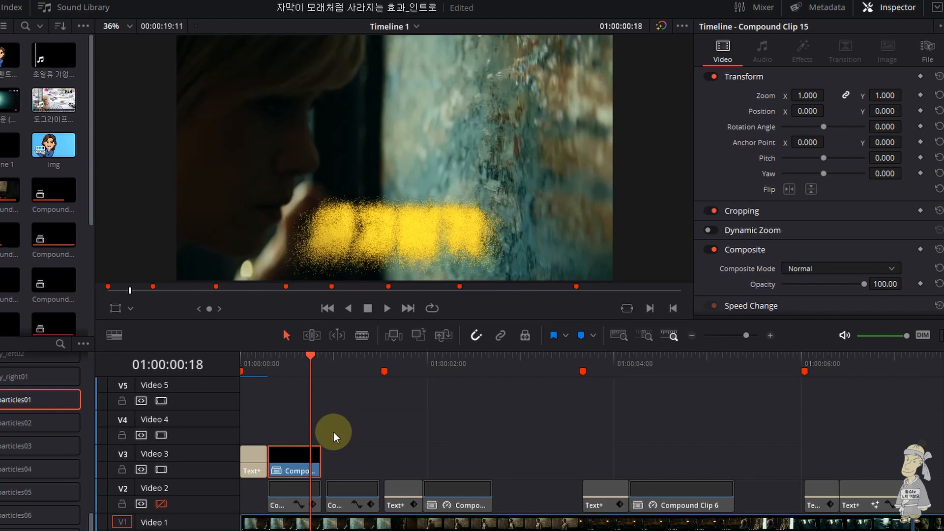
left_click(287, 370)
mouse_move(287, 373)
left_mouse_down()
mouse_move(294, 358)
mouse_move(284, 357)
mouse_move(302, 358)
mouse_move(290, 369)
left_mouse_up()
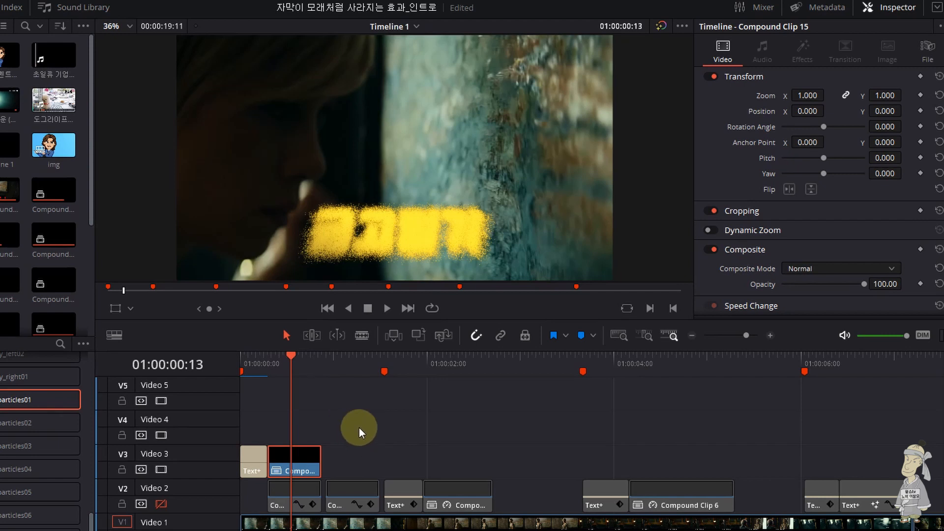
left_click_drag(289, 358, 288, 360)
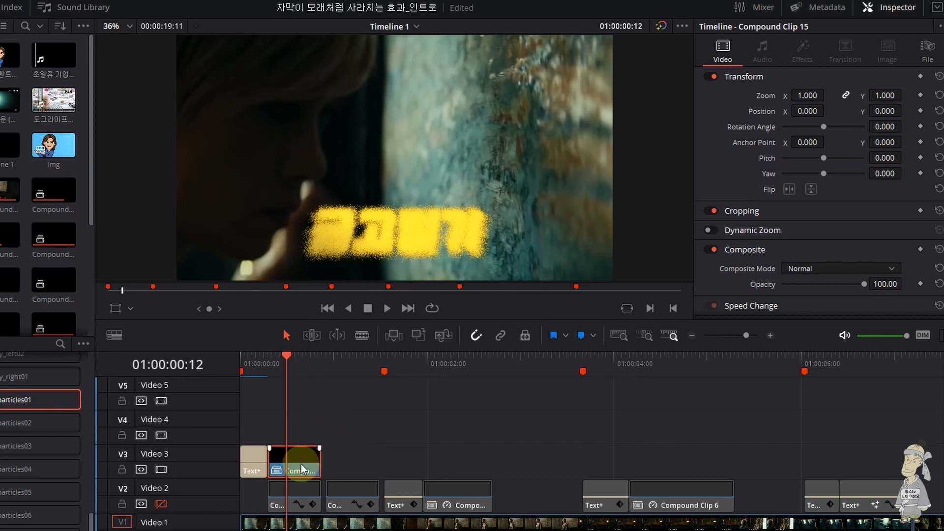
left_click(275, 358)
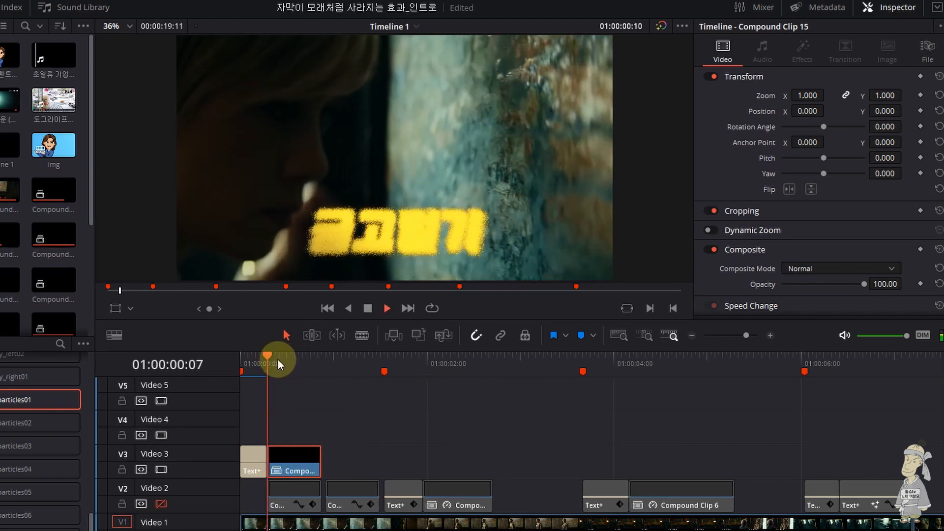
key("space")
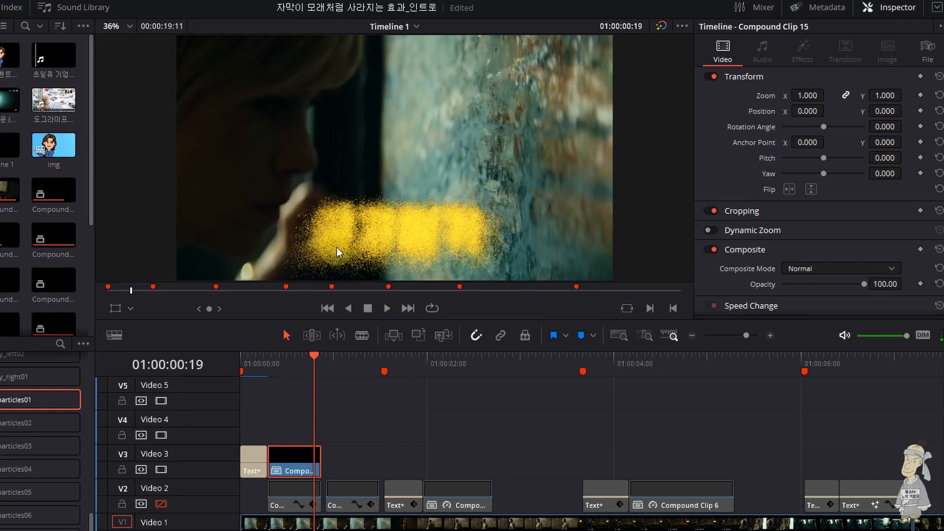
Step: Crop the compound clip to 556.9 left, 542.3 right, 733.7 top and 74.2 bottom, with Softness -3.82
left_click(806, 210)
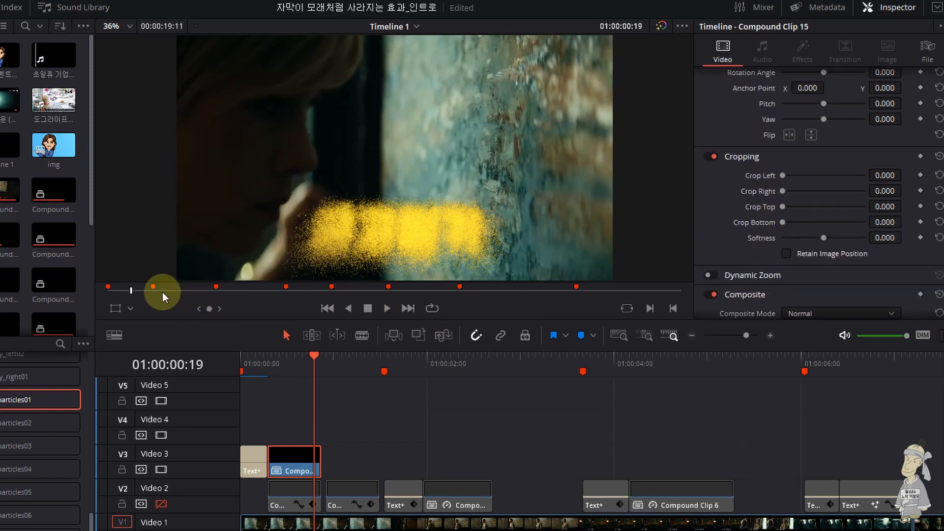
left_click(115, 308)
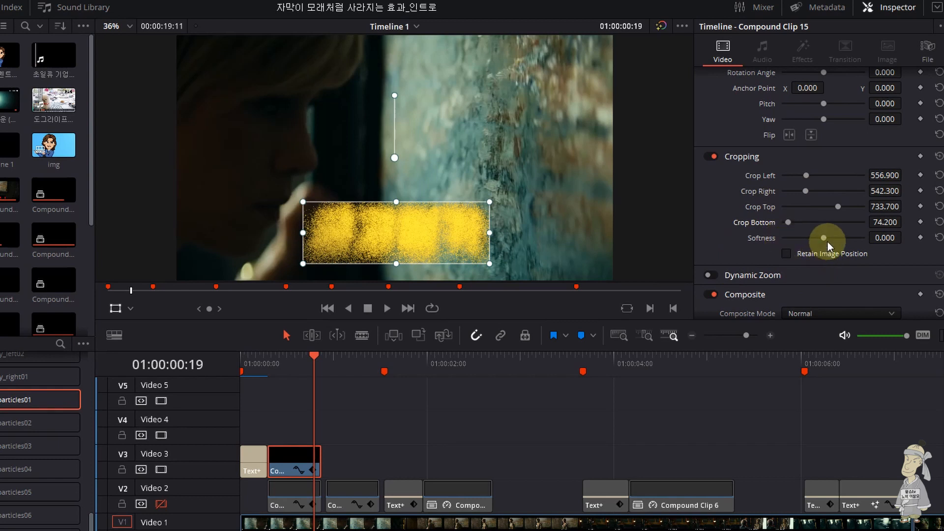
left_click_drag(824, 238, 821, 238)
Step: Lower the compound clip's Opacity to 78.63 and replay the dissolve with the transform outline hidden
scroll(830, 255, "down", 1)
left_click_drag(863, 291, 847, 290)
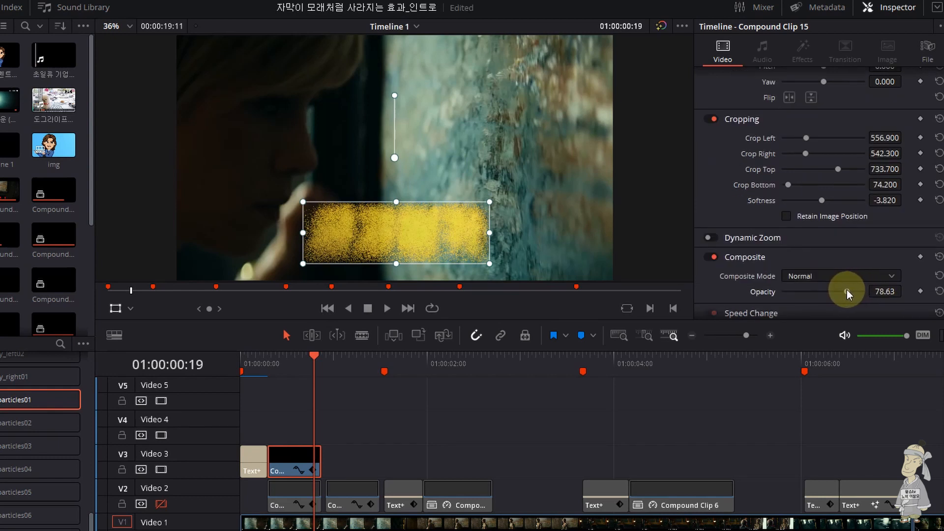
left_click(116, 308)
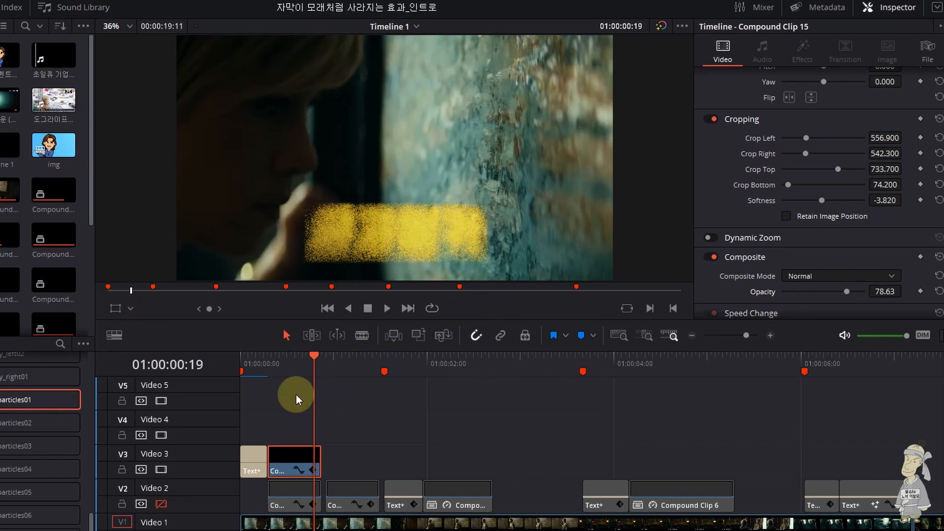
left_click(261, 364)
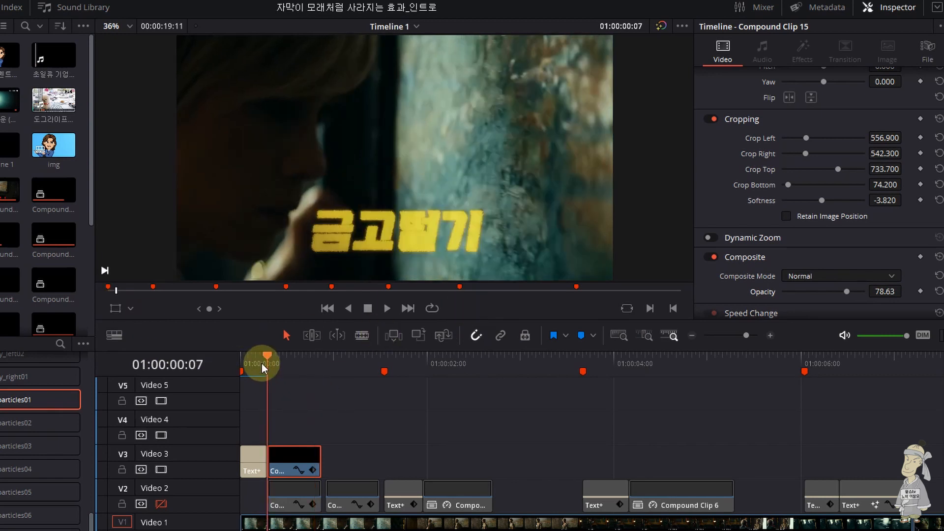
key("space")
key("space")
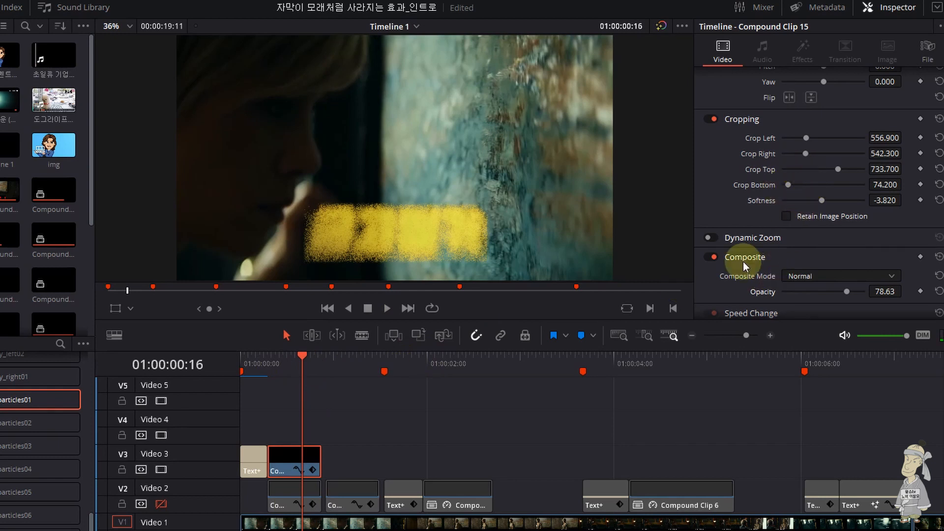
Step: Loosen the compound clip's crop to 527.6 left, 527.6 right and 717.3 top around the sand subtitle
left_click(118, 308)
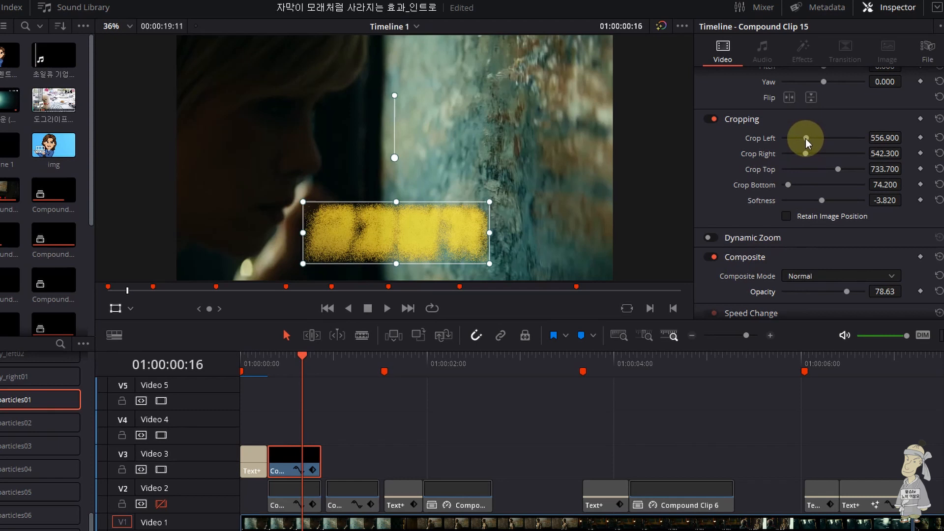
left_click_drag(807, 139, 837, 166)
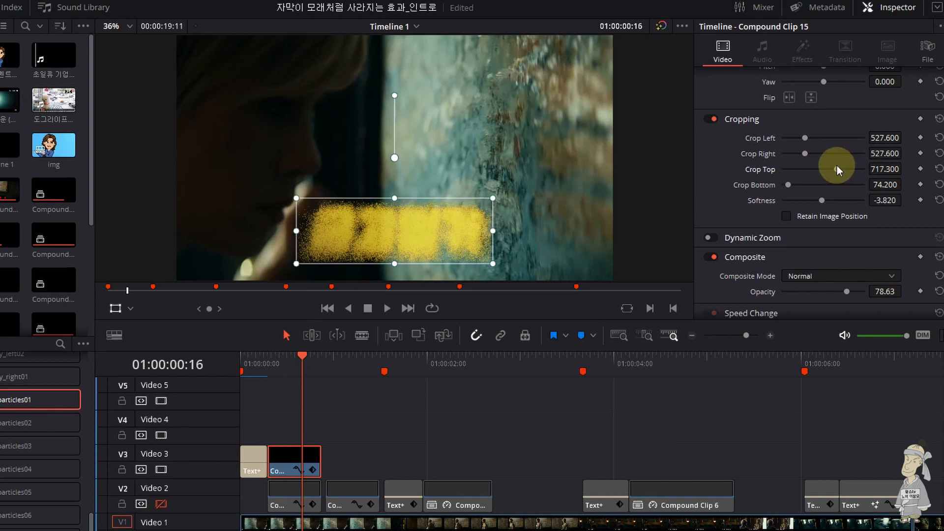
left_click_drag(798, 192, 789, 183)
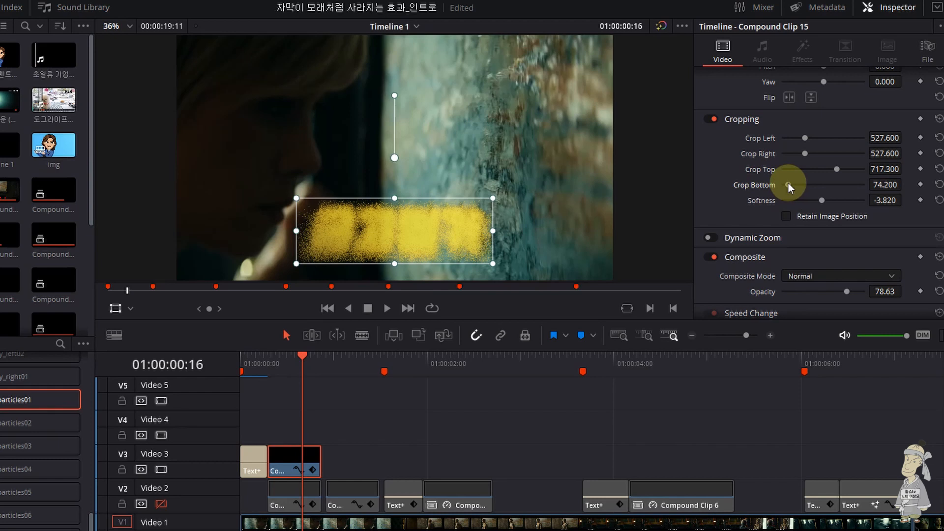
Step: Replay the cropped dissolve several times from the compound clip's first frame, hiding the transform outline
left_click(274, 364)
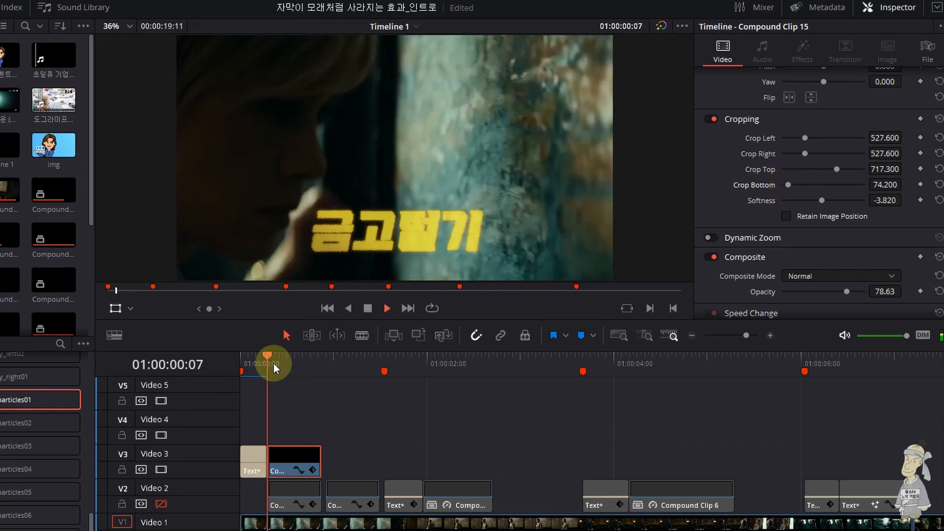
key("space")
left_click(273, 363)
key("space")
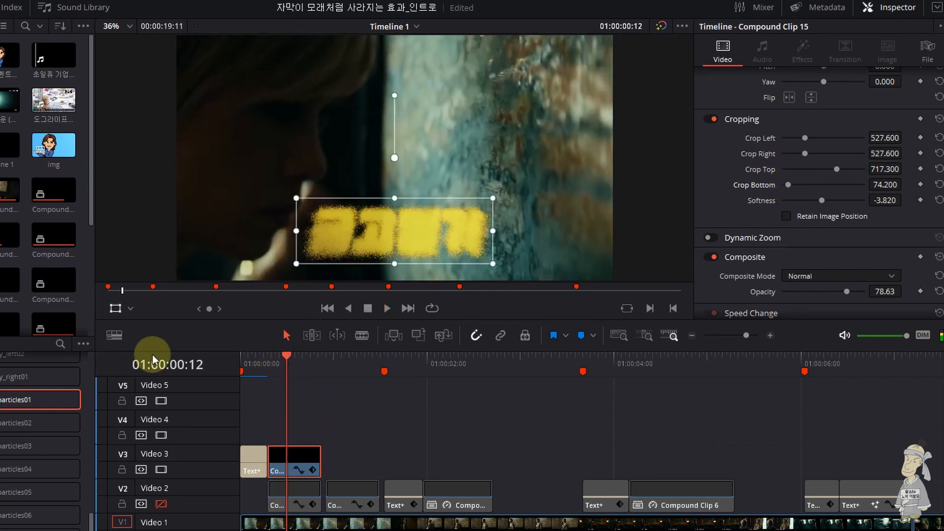
left_click(114, 310)
key("space")
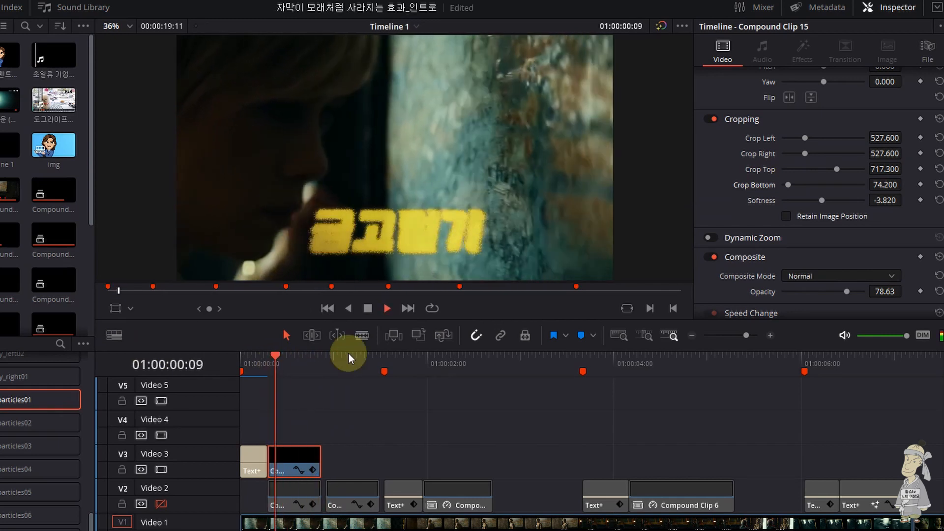
key("space")
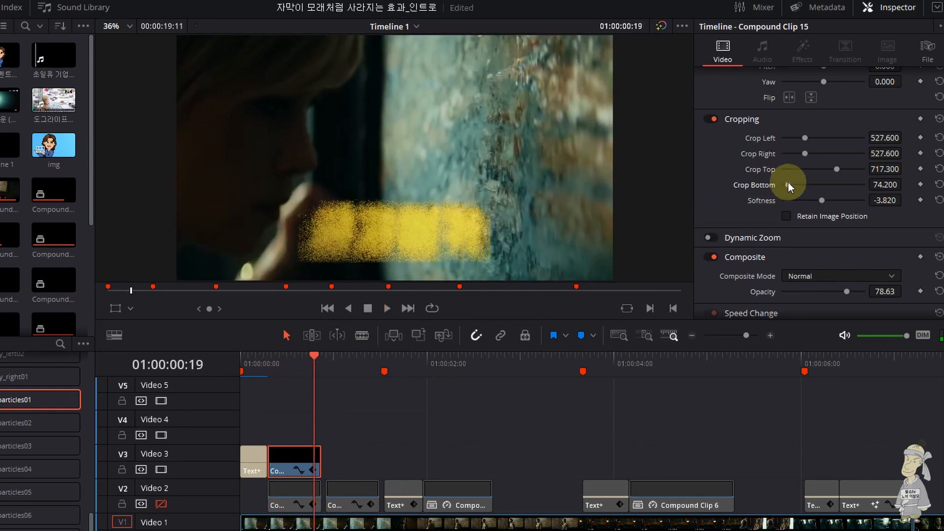
Step: Set the compound clip's Crop Bottom to 57.7 and Softness to -8.4, and check the dissolve in playback
mouse_move(789, 182)
left_mouse_down()
mouse_move(824, 202)
mouse_move(787, 186)
left_mouse_up()
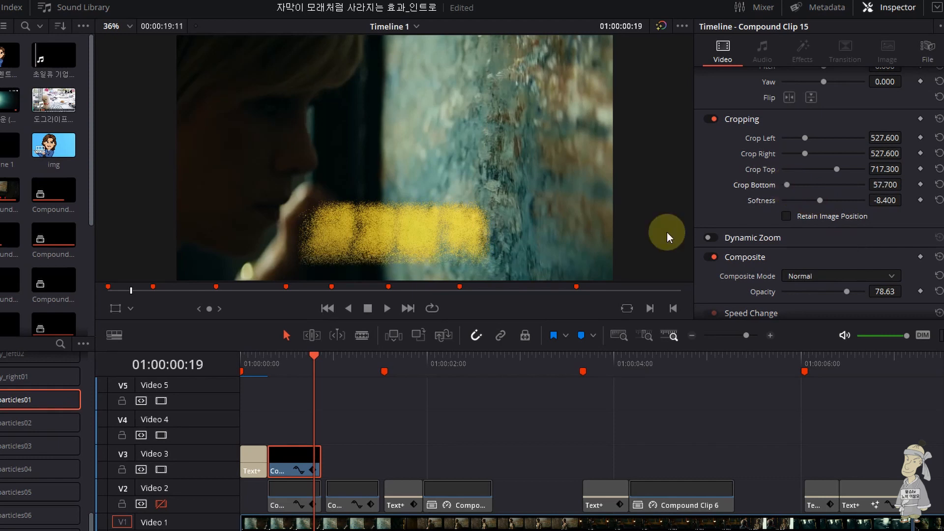
key("space")
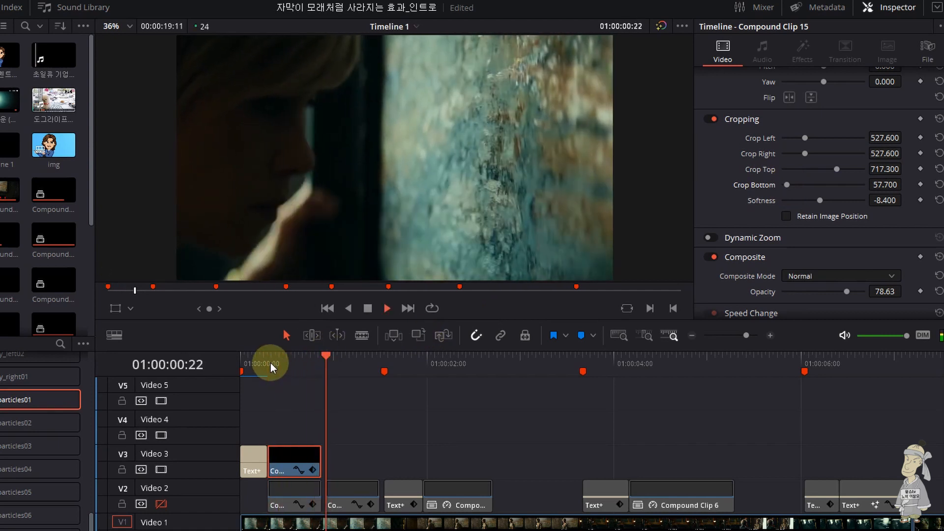
key("space")
left_click(371, 423)
key("Right")
key("Right")
key("Right")
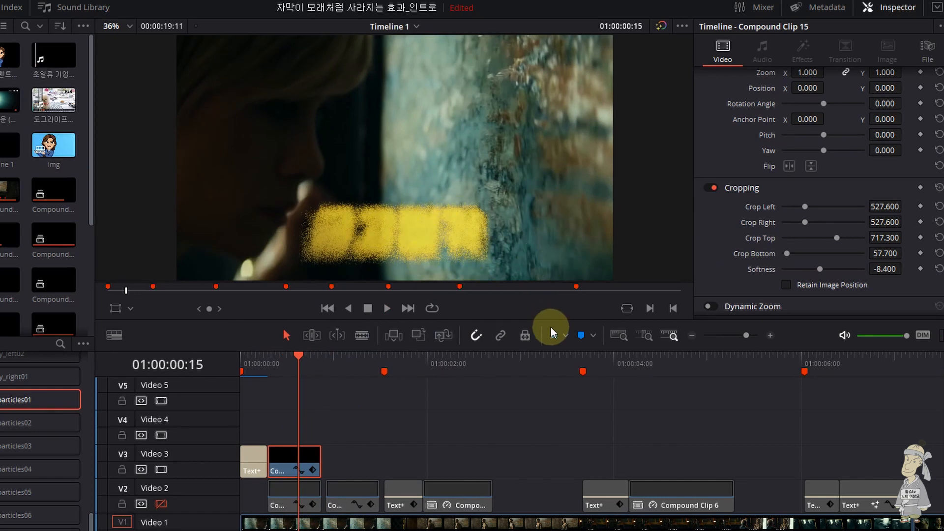
Step: Expand the Speed Change settings of the compound clip
scroll(761, 203, "up", 1)
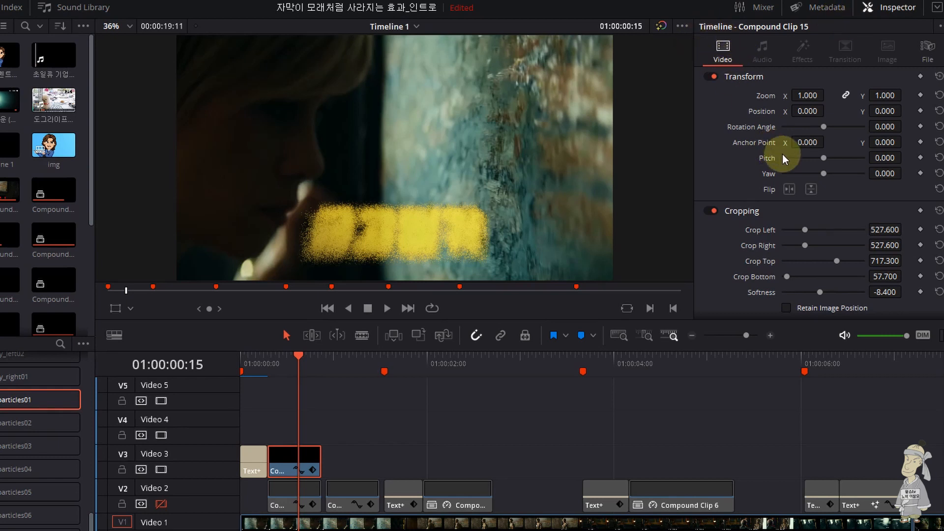
scroll(777, 196, "down", 6)
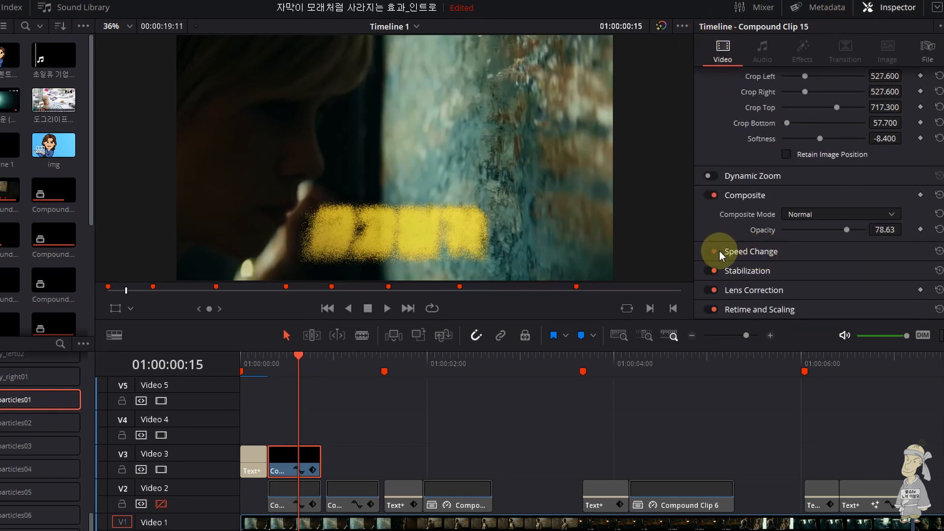
left_click(754, 255)
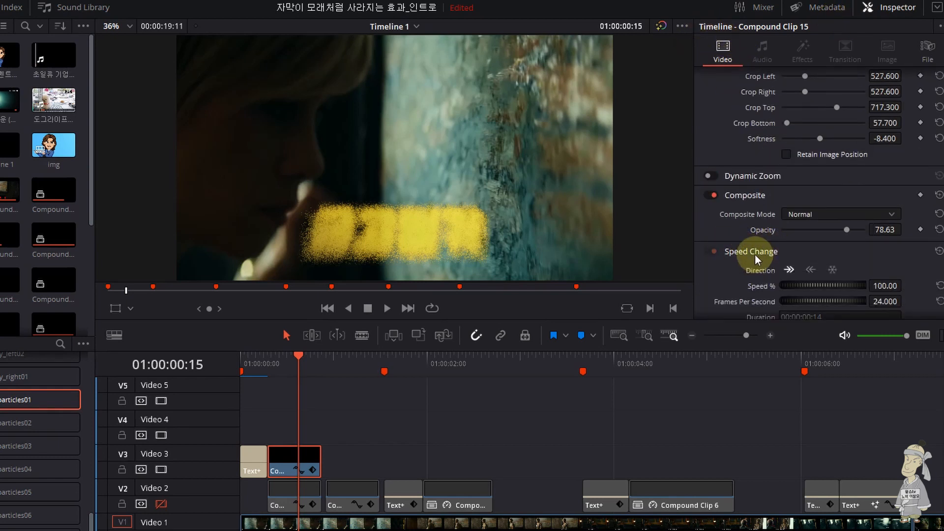
scroll(754, 255, "down", 3)
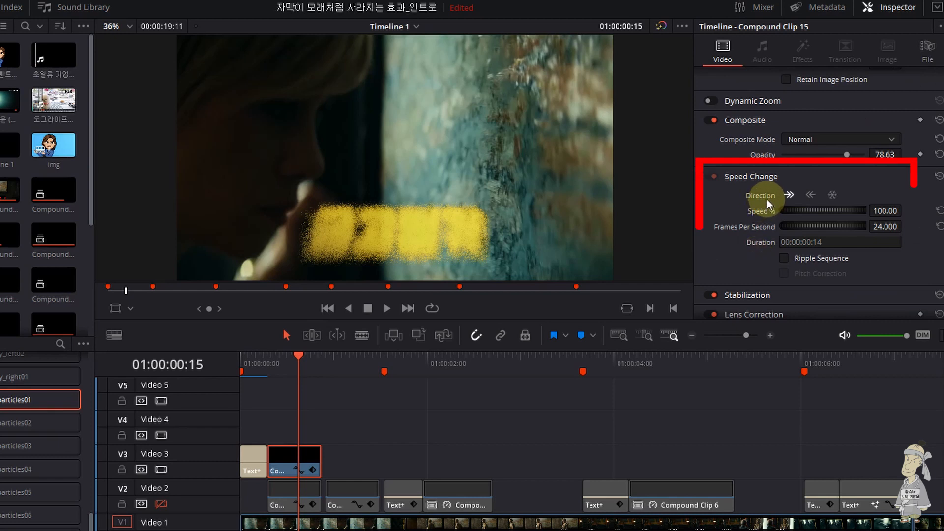
right_click(284, 459)
left_click(324, 302)
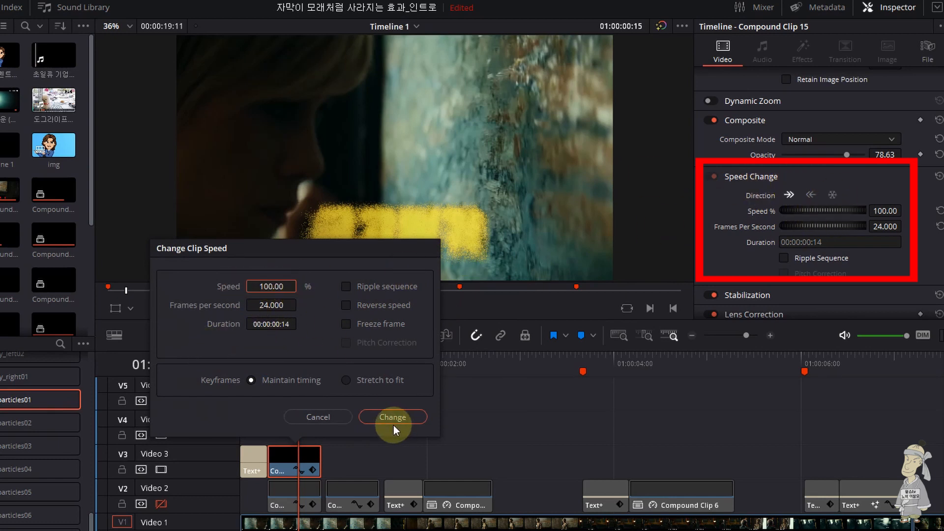
left_click(331, 417)
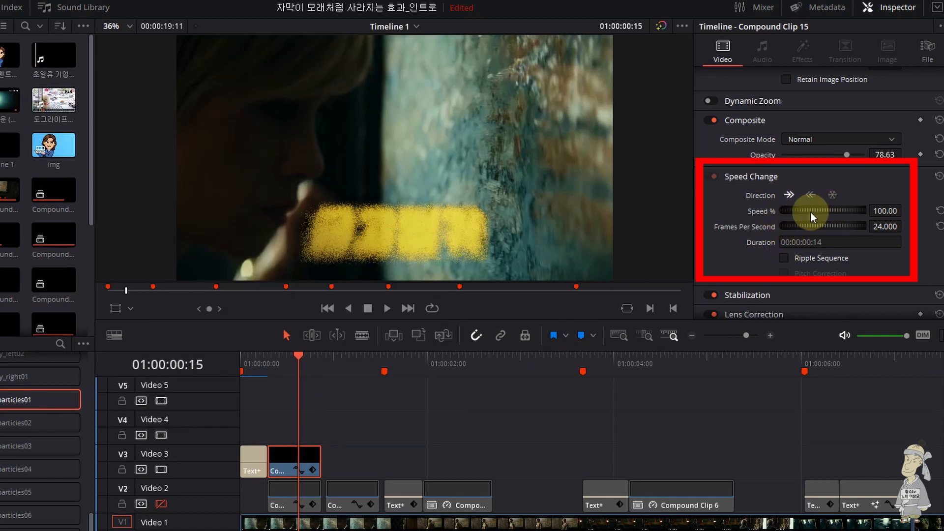
Step: Increase the compound clip's speed to 117%
left_click_drag(811, 212, 852, 211)
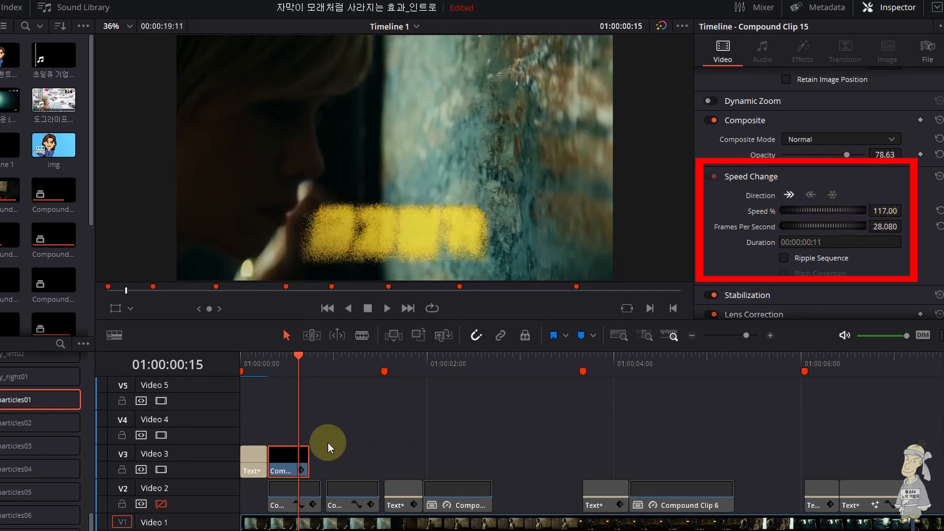
Step: Raise the compound clip's speed to 136% and replay the dissolve from the clip's first frame
left_click_drag(304, 467, 300, 467)
left_click(268, 358)
key("space")
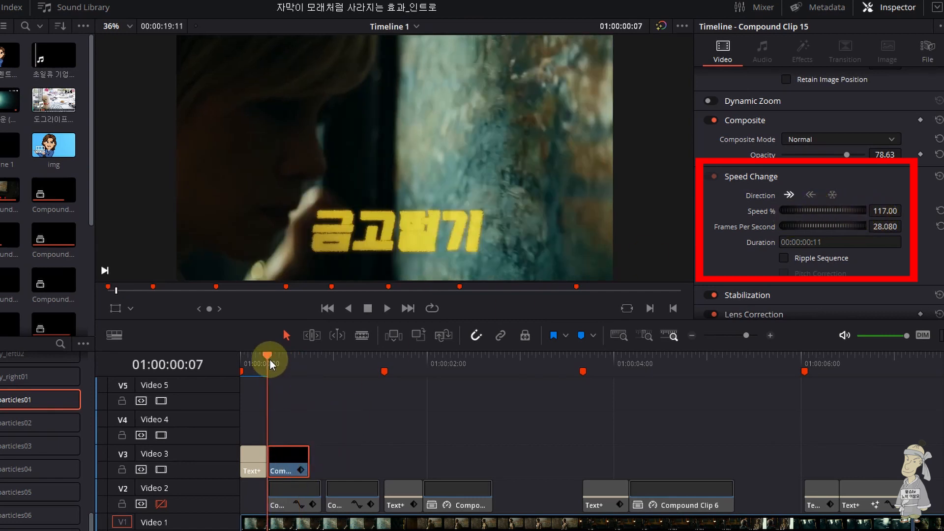
left_click(271, 363)
left_click(271, 364)
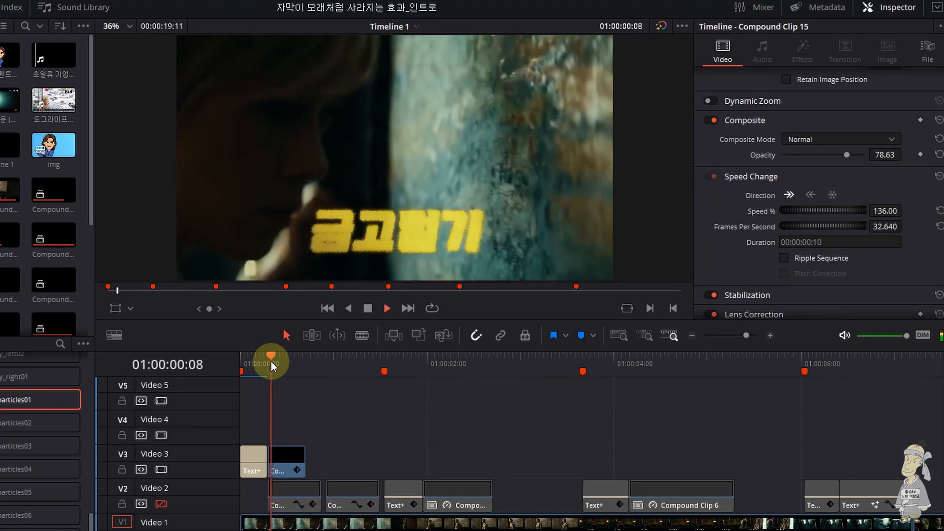
left_click(271, 363)
left_click(271, 362)
key("space")
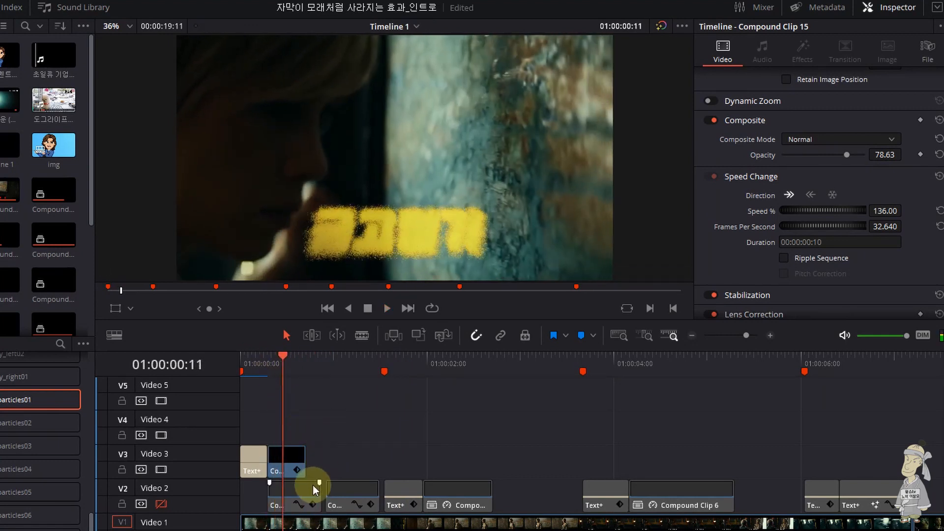
Step: Open the compound clip in its own timeline and extend the Text+ title inside it to 00:00:01:08
left_click_drag(306, 462, 312, 459)
left_click(291, 464)
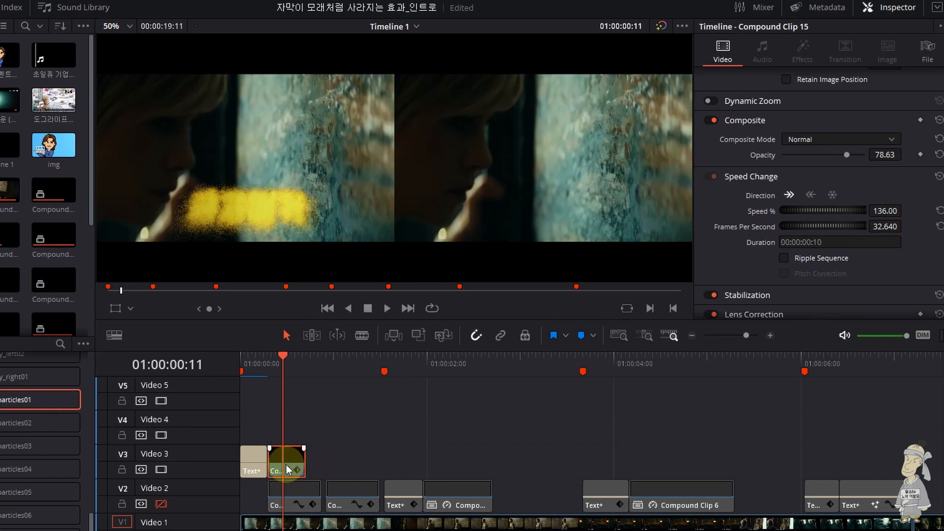
right_click(290, 460)
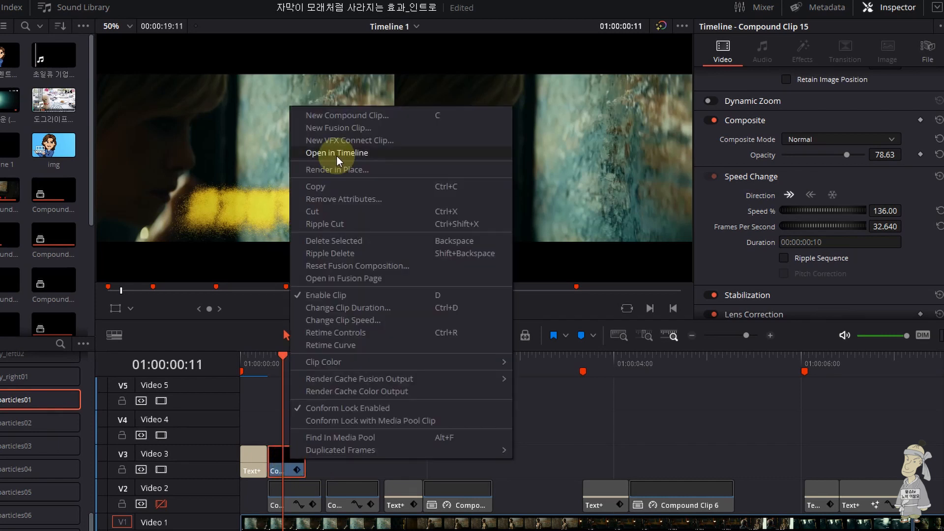
left_click(336, 154)
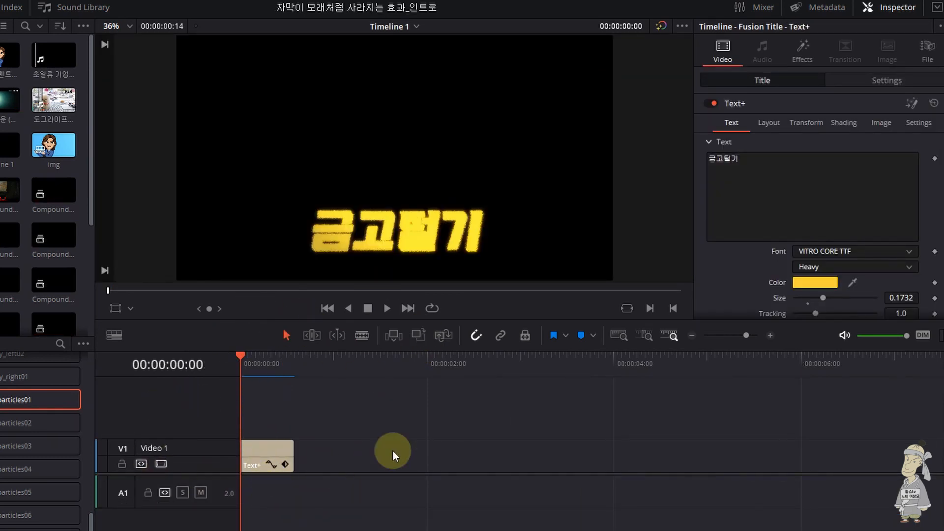
left_click(256, 452)
left_click_drag(292, 454, 363, 454)
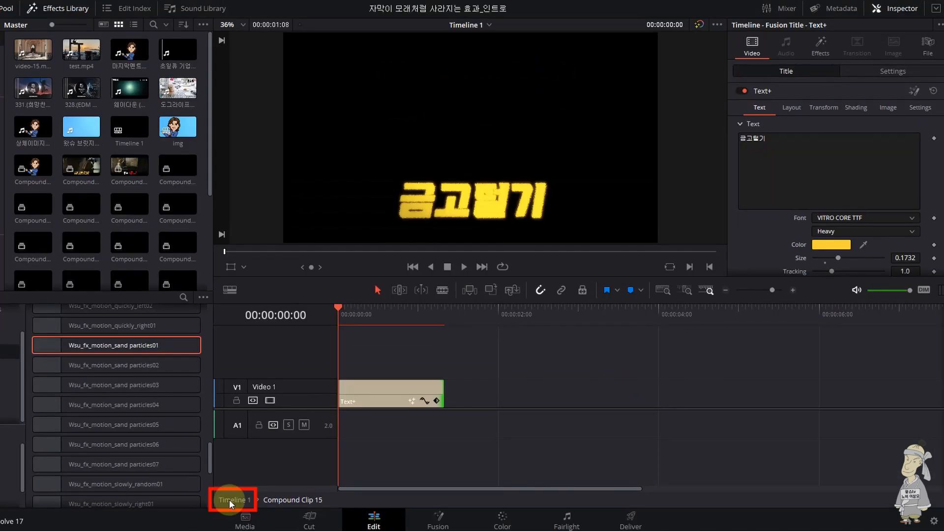
Step: Return to Timeline 1 and lengthen the compound clip on Video 3 to match the end of the clip beneath it
left_click(229, 500)
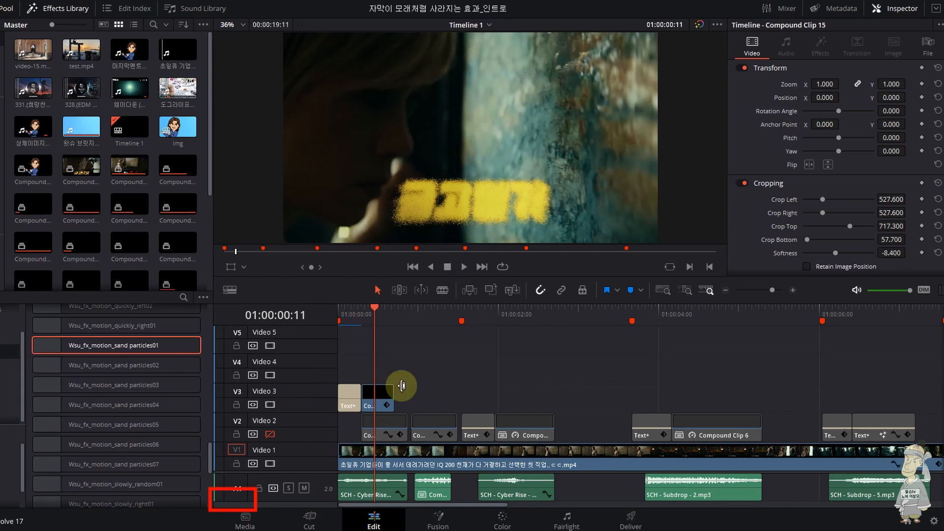
right_click(379, 405)
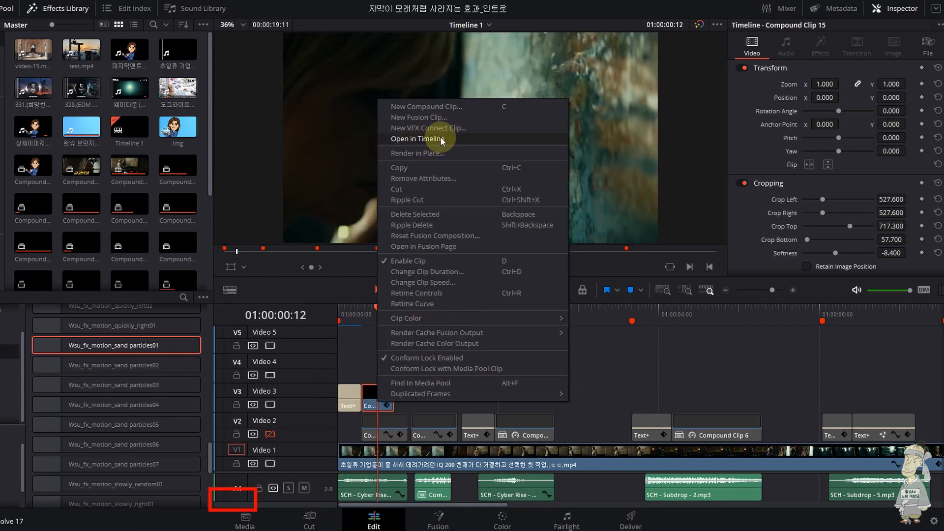
left_click(624, 352)
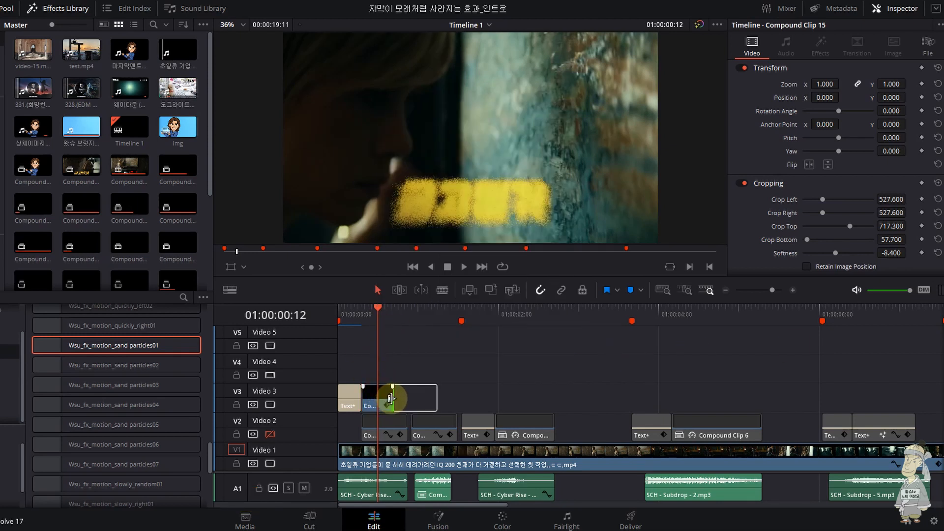
mouse_move(391, 399)
left_mouse_down()
mouse_move(431, 393)
mouse_move(402, 399)
left_mouse_up()
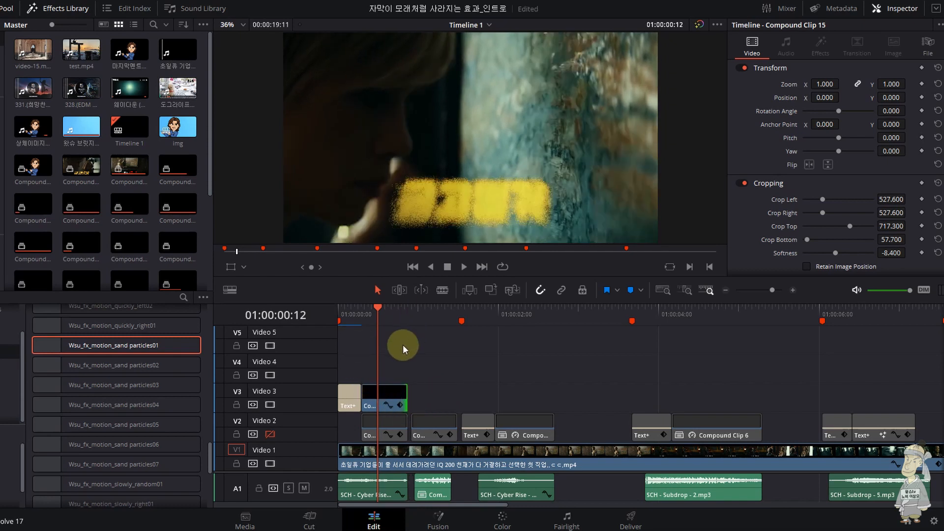
Step: Replay the lengthened dissolve from the compound clip's first frame and review its Composite and Speed Change settings
left_click_drag(374, 314, 362, 308)
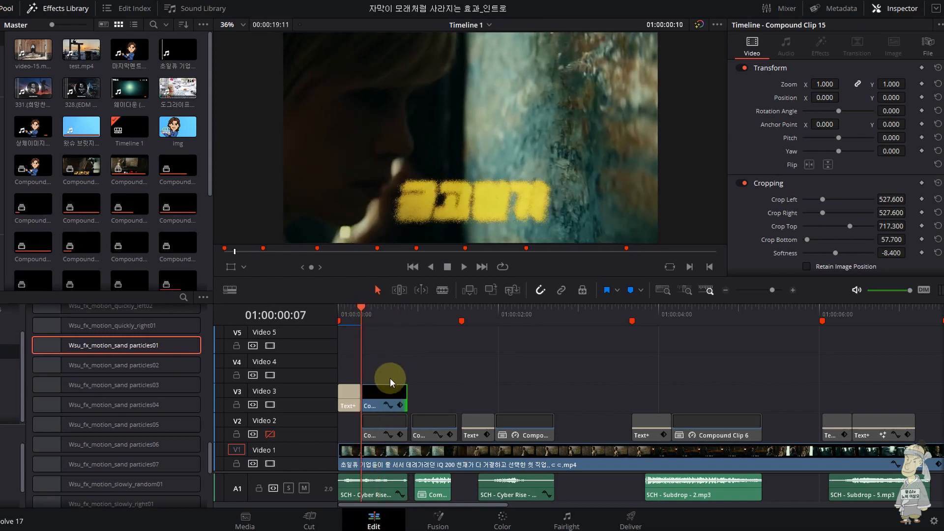
left_click(391, 391)
scroll(815, 165, "down", 4)
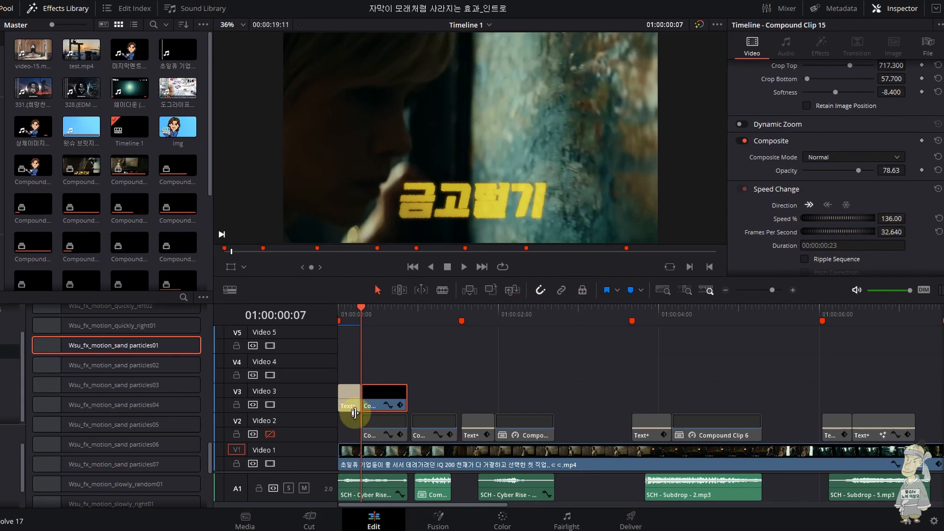
key("space")
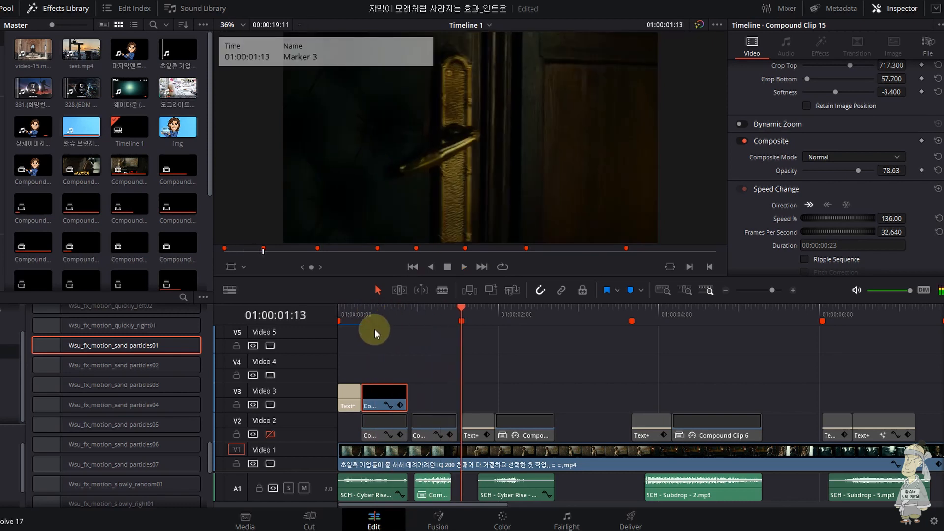
left_click(363, 315)
key("space")
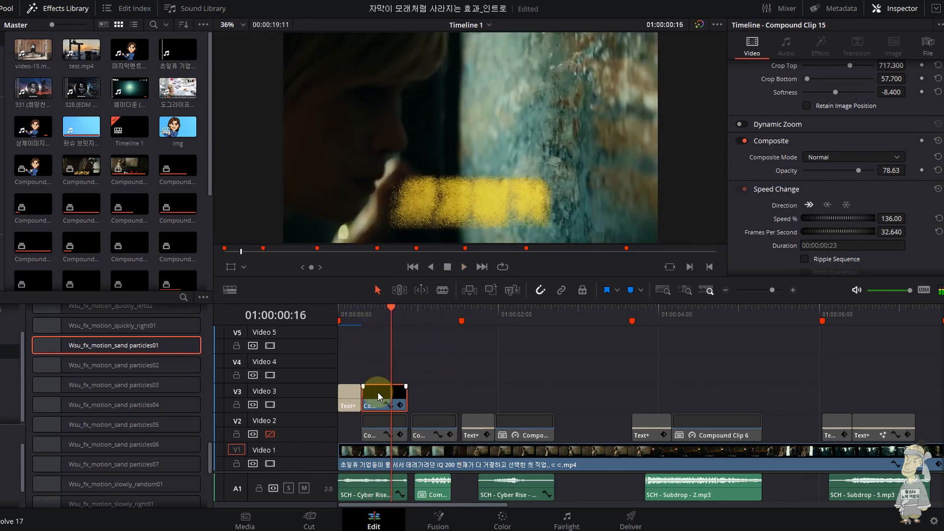
Step: Open the compound clip's contents again and set the Lifespan of the Text+ title's Wsu_fx_motion_sand particles01 effect to 5.1
right_click(377, 393)
left_click(426, 130)
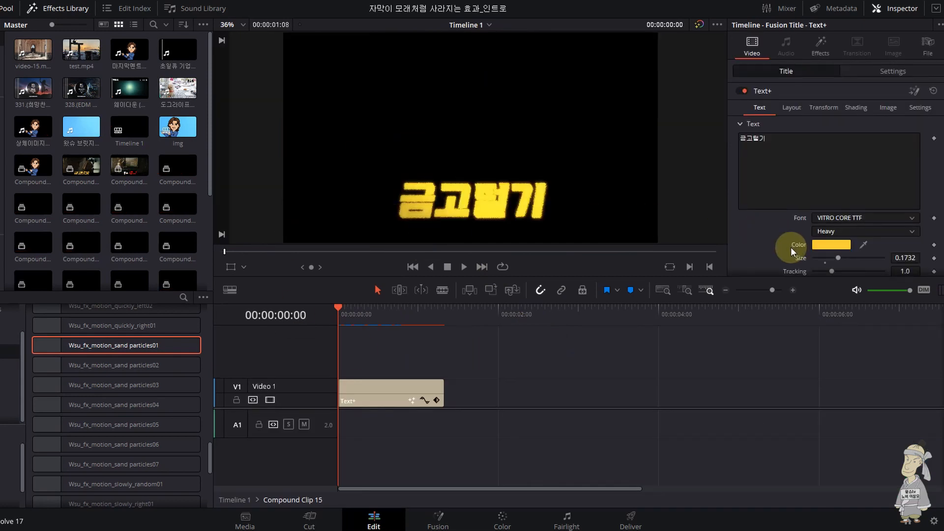
scroll(791, 247, "down", 3)
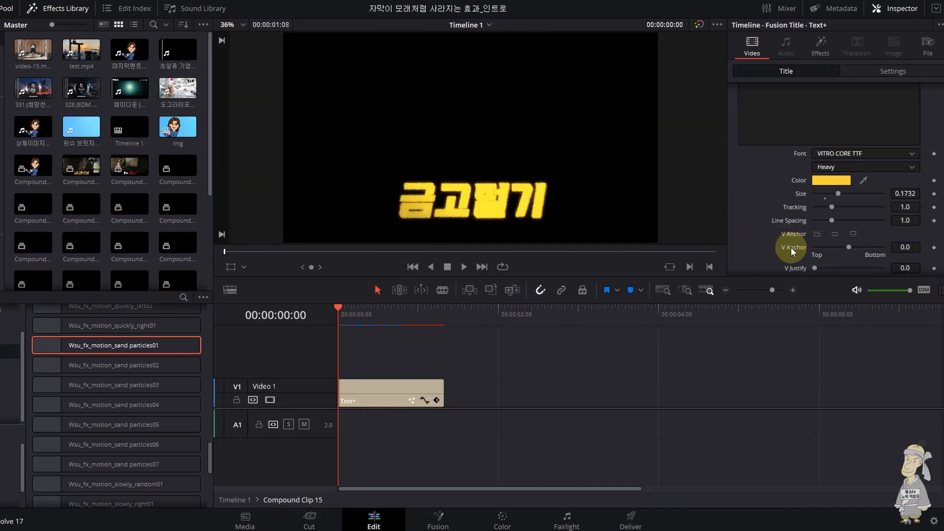
left_click(382, 387)
scroll(763, 240, "up", 3)
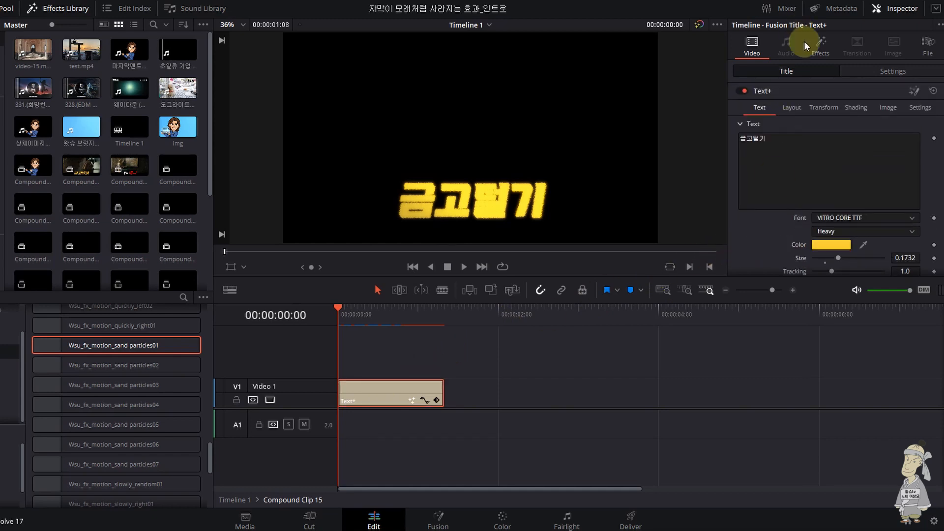
left_click(819, 46)
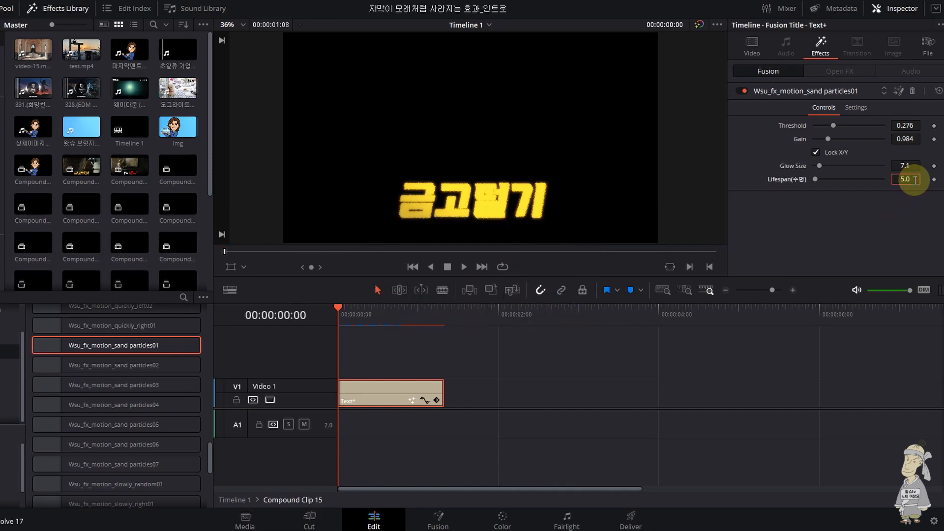
left_click(859, 220)
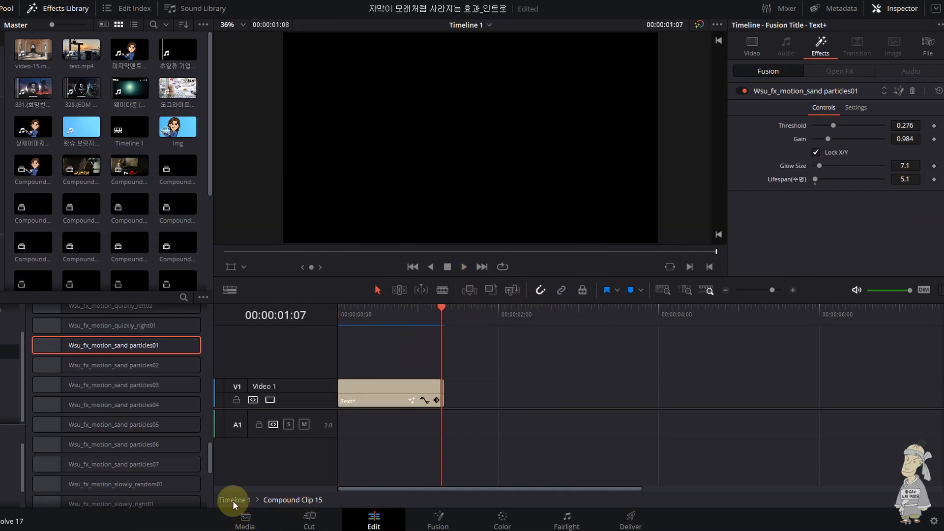
Step: Return to Timeline 1 and replay the 금고털기 dissolve repeatedly from 01:00:00:07
left_click(232, 500)
left_click(364, 318)
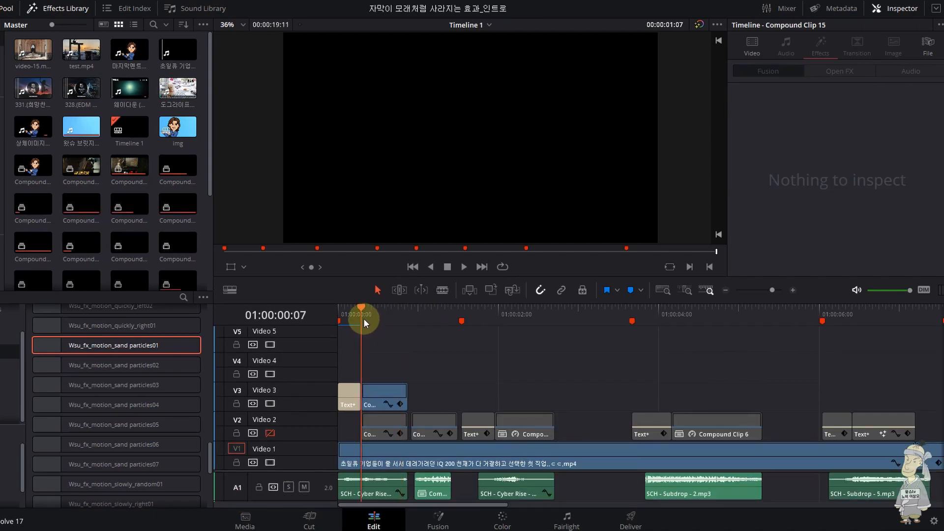
key("space")
key("Up")
key("Up")
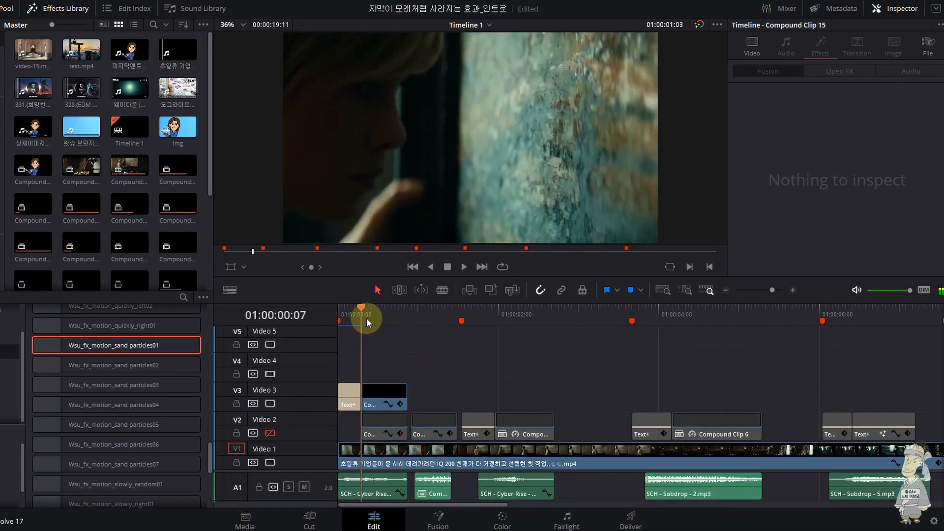
key("space")
key("Up")
key("Up")
key("space")
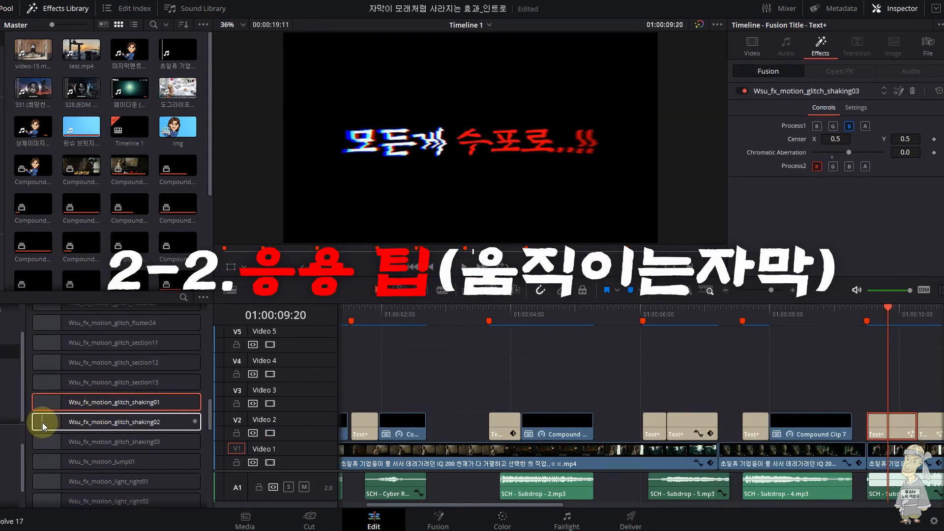
Step: Remove the Wsu_fx_motion_glitch_shaking03 effect from the 모든게 수포로..!! title and go to Marker 7 at the title's start
left_click(42, 422)
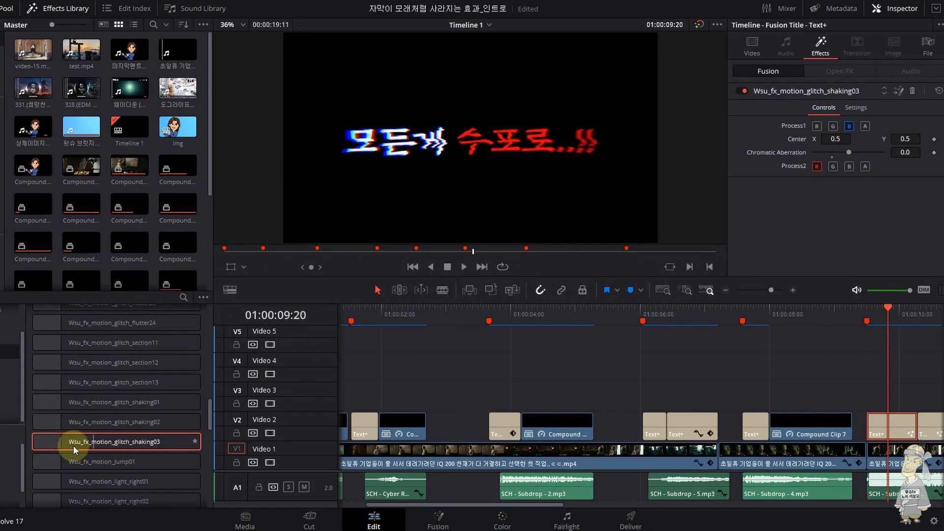
left_click(57, 402)
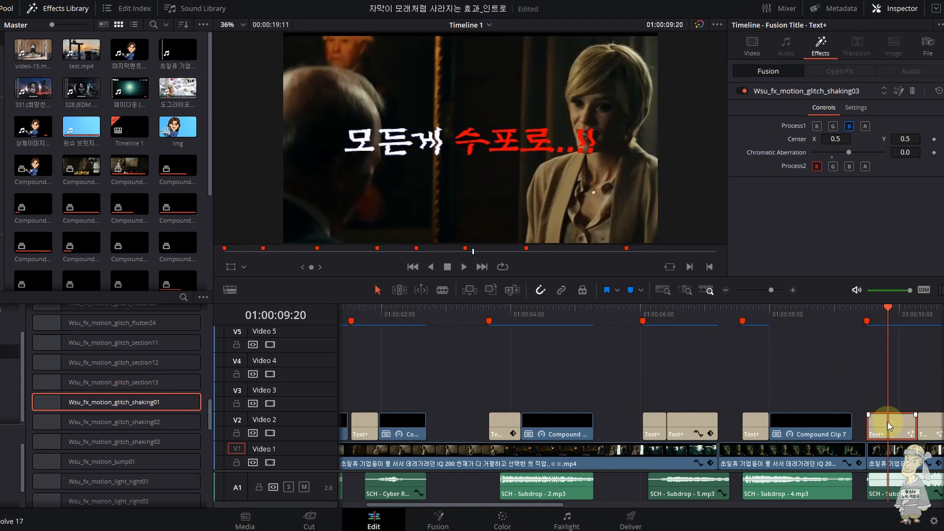
left_click(913, 91)
left_click(866, 321)
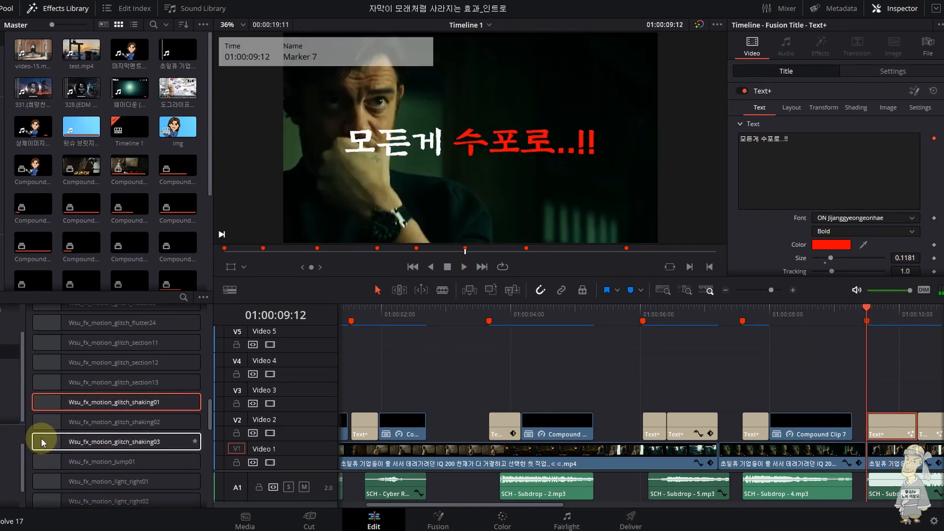
Step: Apply Wsu_fx_motion_glitch_shaking03 to the 모든게 수포로..!! title, show its effect controls and play the result from Marker 7
left_click_drag(42, 442, 876, 423)
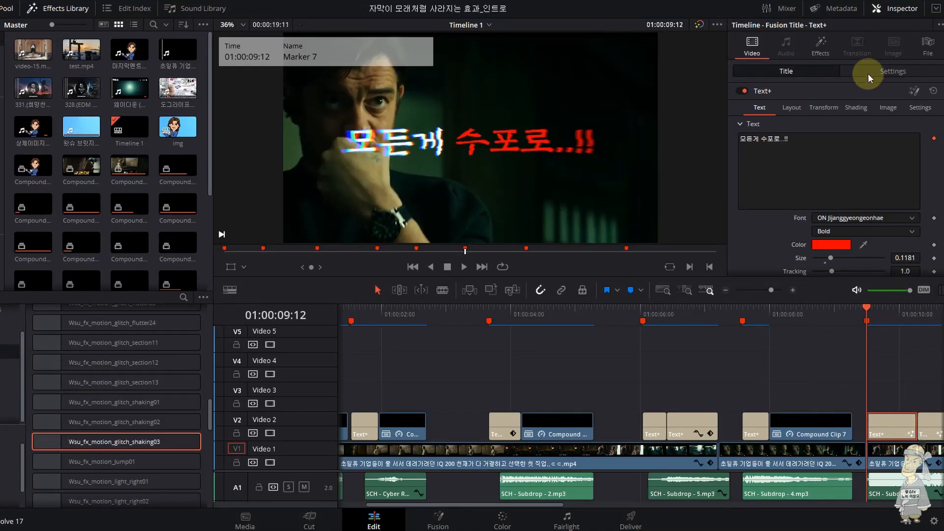
left_click(820, 44)
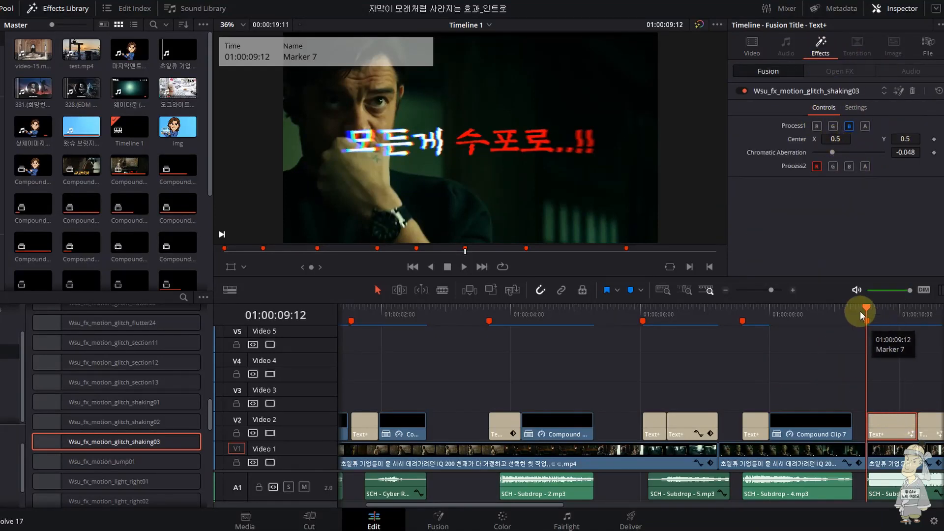
key("space")
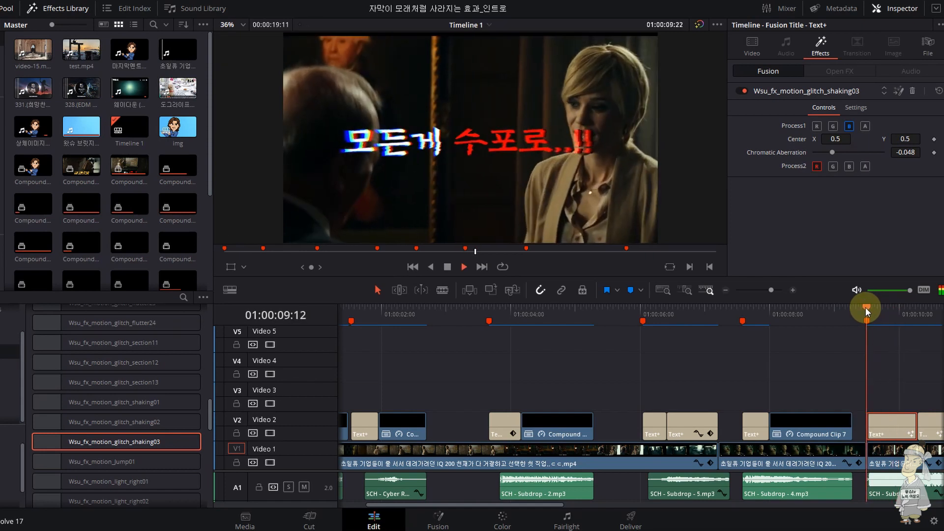
key("space")
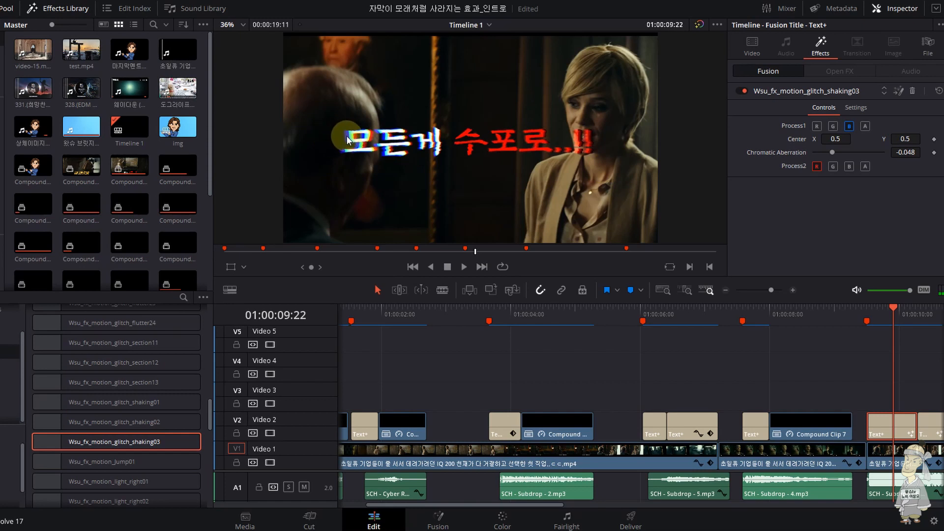
Step: Set the glitch effect's Chromatic Aberration to 0.0 and replay the title from its start
left_click(905, 153)
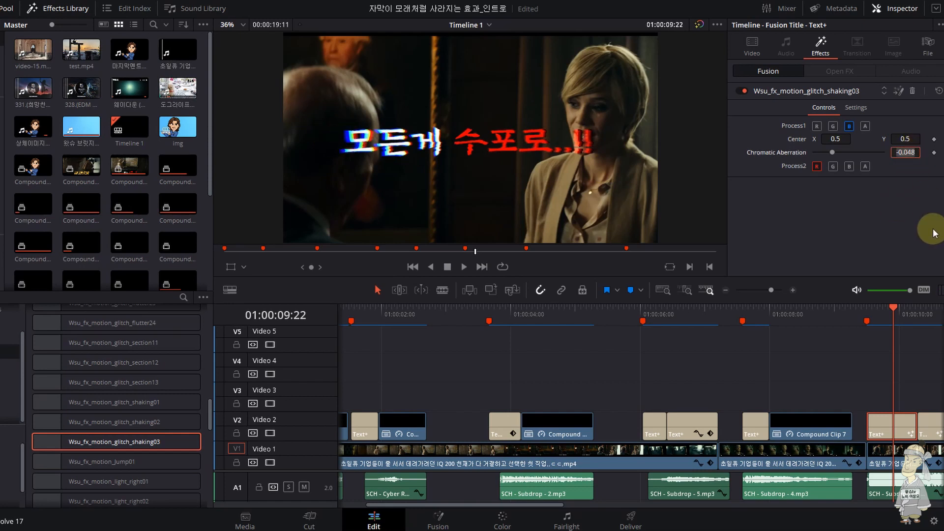
left_click(838, 374)
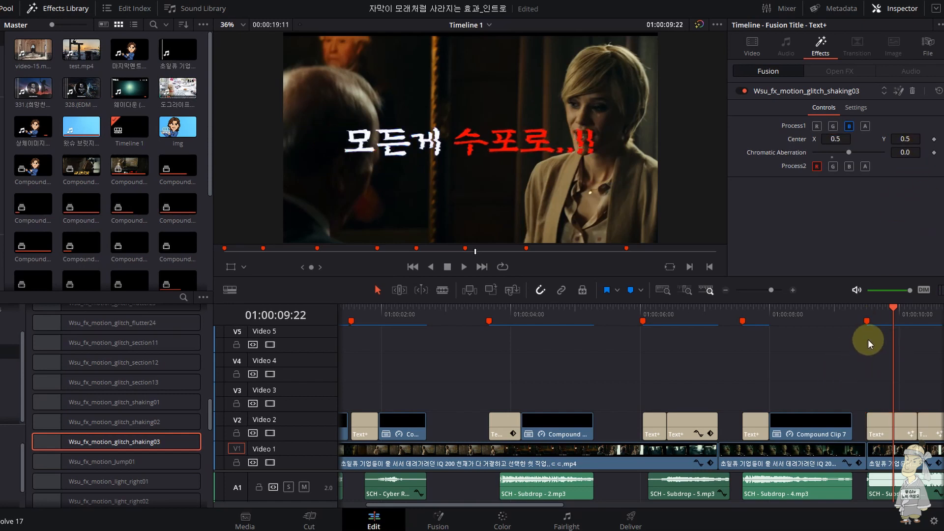
left_click(867, 309)
key("space")
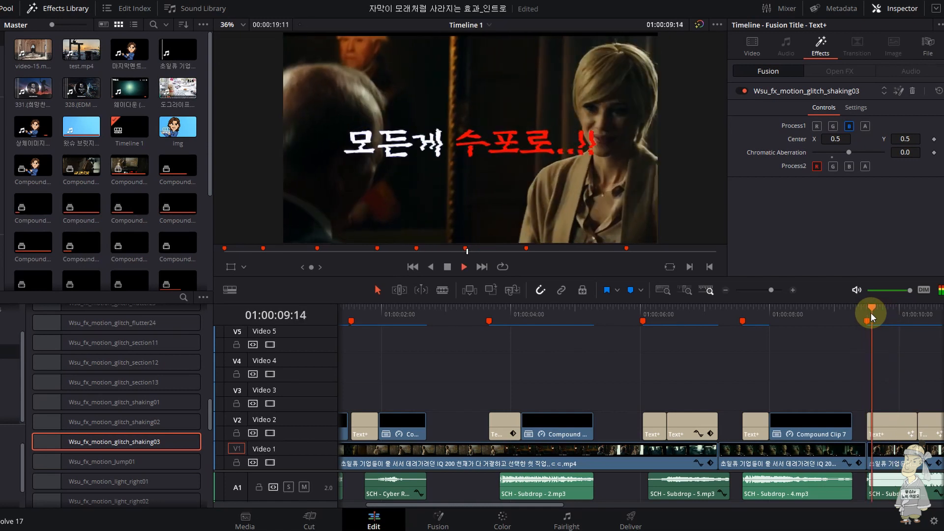
key("space")
left_click(870, 312)
Step: Go back to Marker 3 at the start of the 그때 !! title and play its shaking motion
scroll(623, 379, "down", 1)
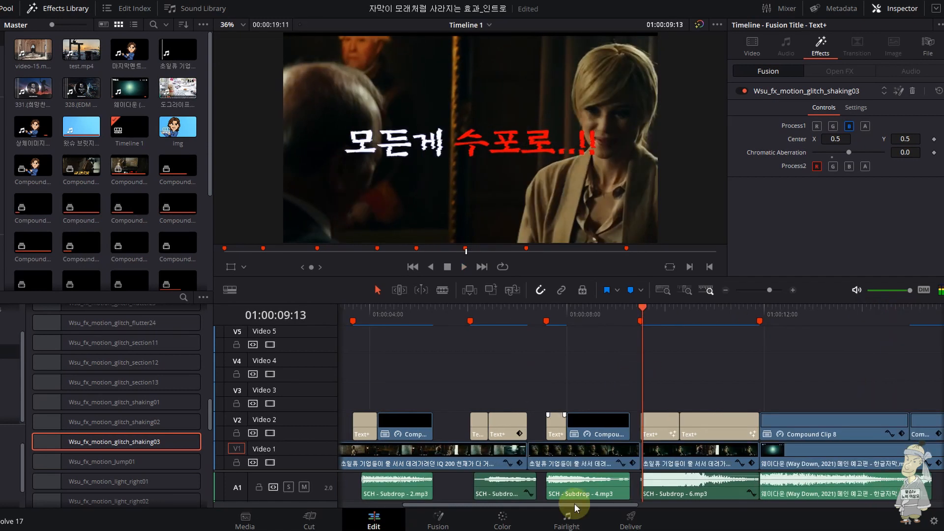
scroll(521, 504, "left", 5)
left_click(417, 311)
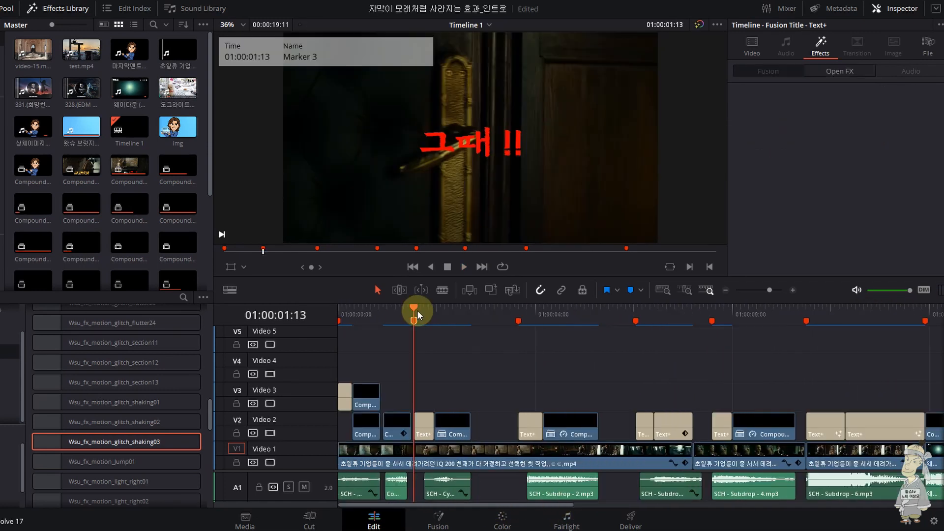
key("space")
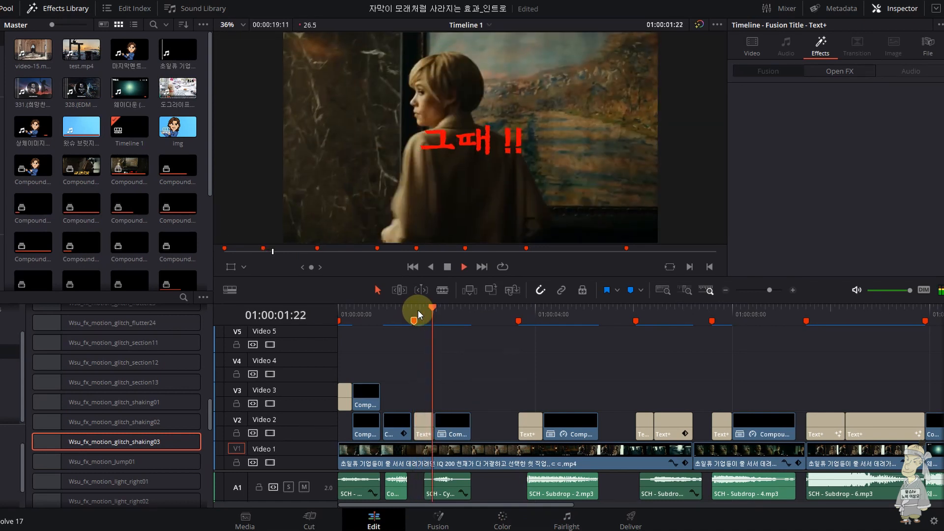
key("space")
Step: Apply the Open FX Camera Shake filter to the 그때 !! title at Marker 3
left_click(422, 427)
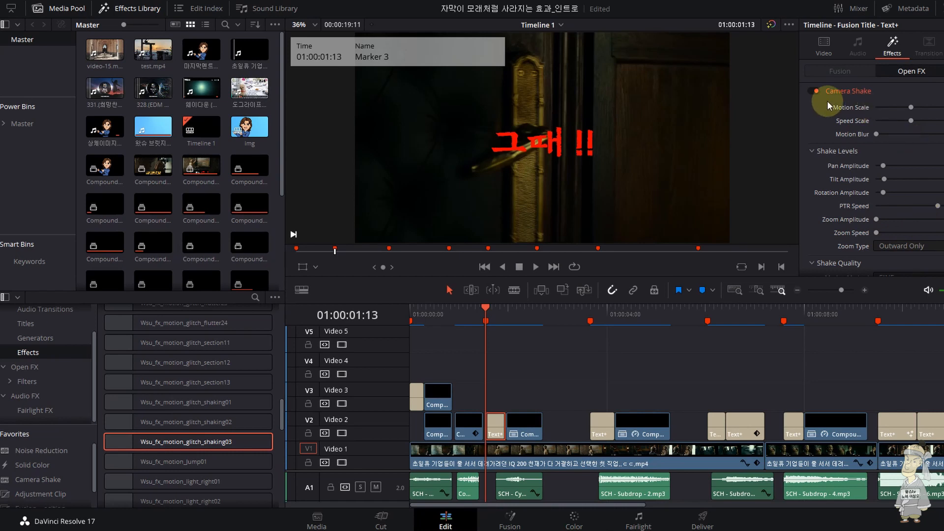
left_click(26, 382)
scroll(214, 417, "down", 10)
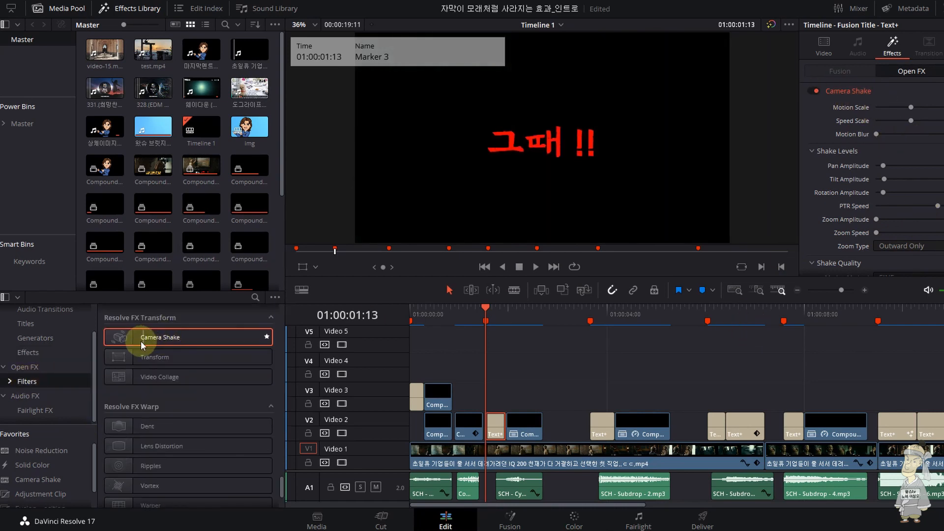
left_click_drag(146, 335, 492, 416)
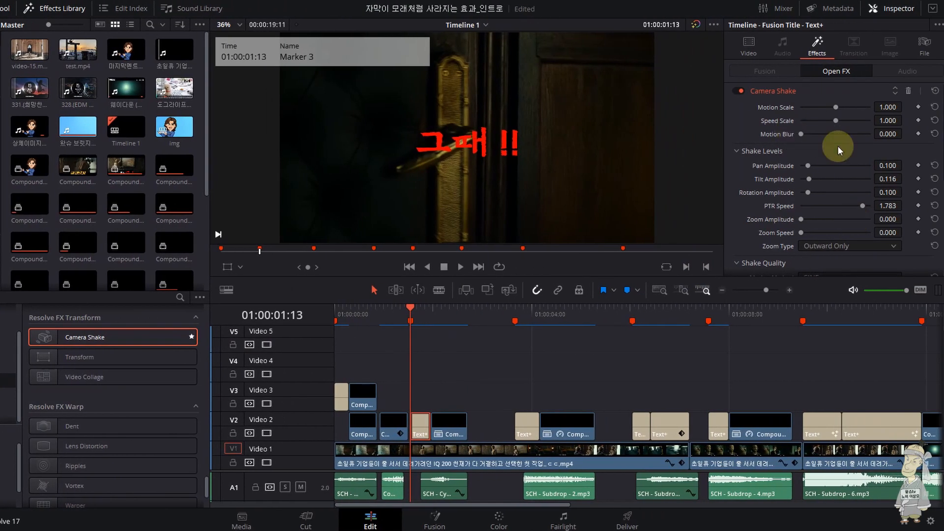
Step: Examine the 그때 !! title's Camera Shake settings, from Shake Levels and Shake Quality to Blanking Handling
scroll(829, 188, "down", 5)
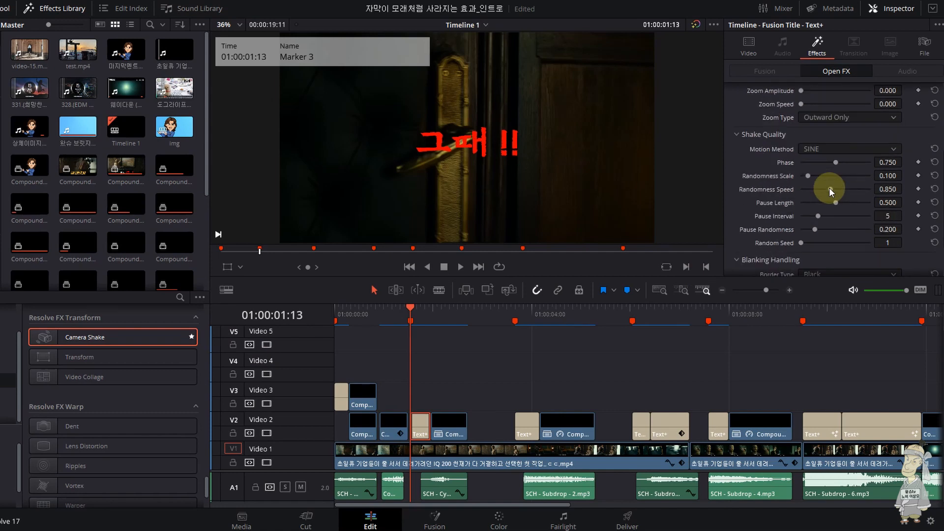
scroll(821, 213, "up", 1)
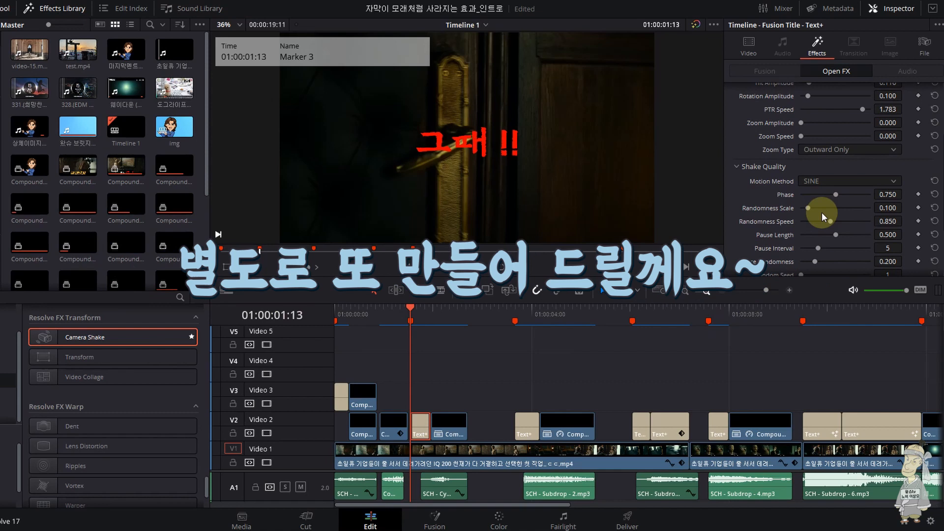
scroll(821, 212, "down", 2)
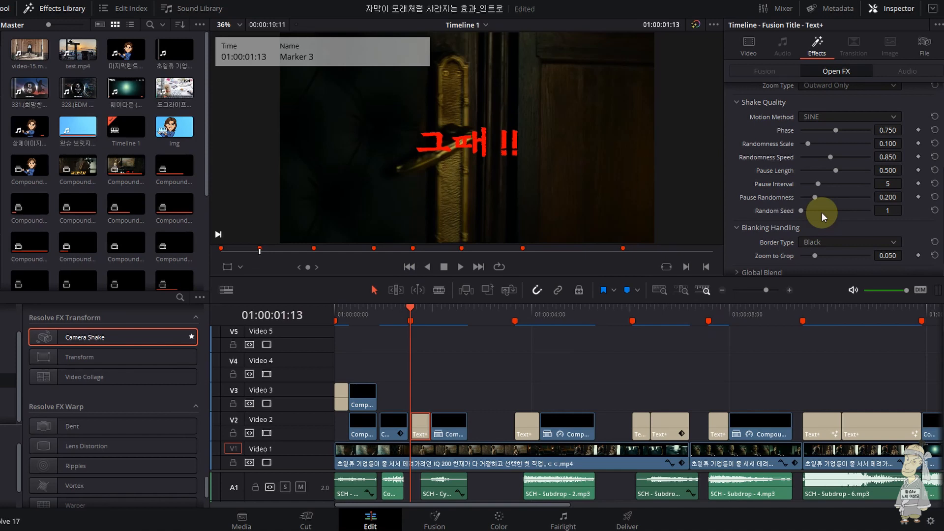
scroll(821, 211, "up", 4)
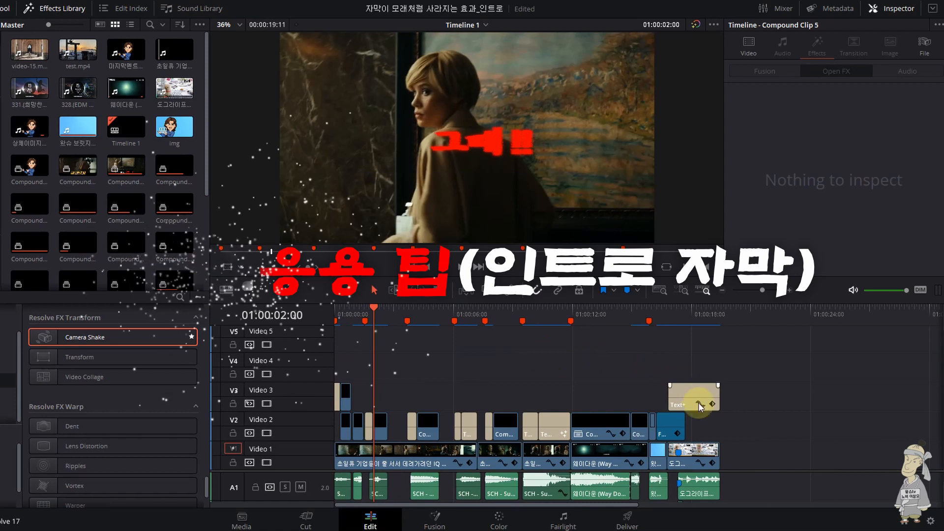
Step: Play the 웨이다운 title's sand particle opening from the beginning of Compound Clip 8
left_click(598, 311)
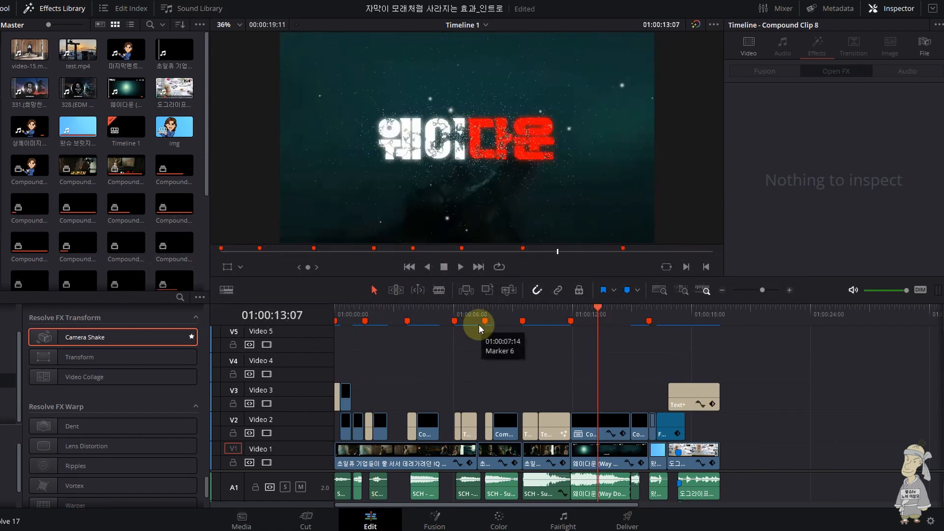
left_click(578, 311)
key("space")
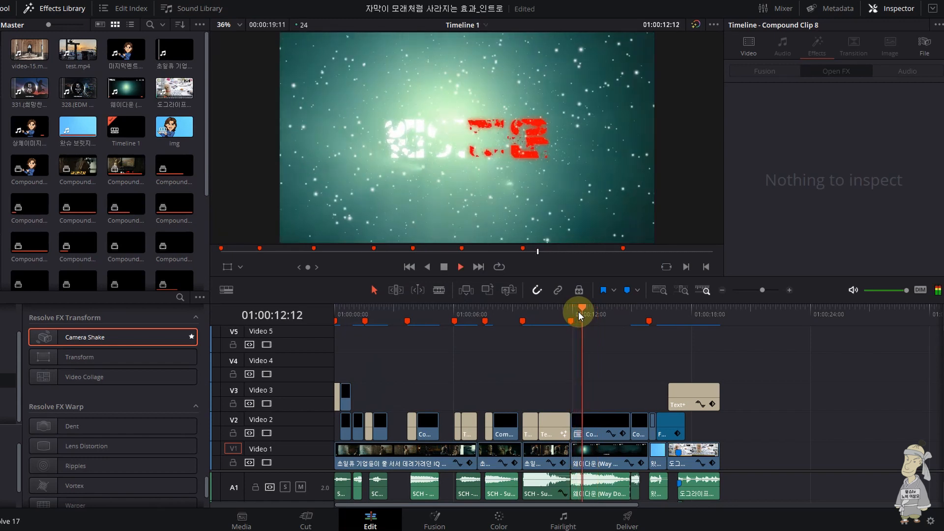
left_click(579, 311)
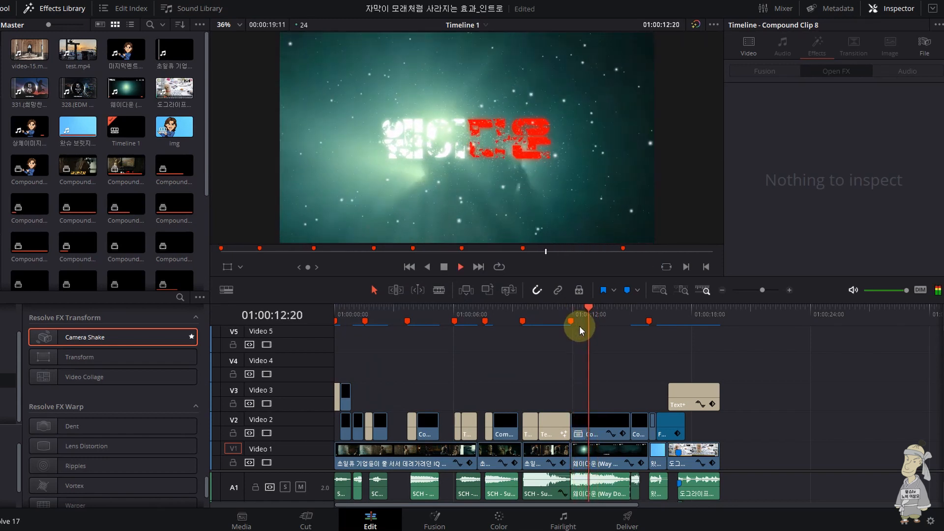
key("space")
Step: Browse the Titles library down to the Wsu_text presets
left_click(27, 324)
scroll(53, 405, "up", 2)
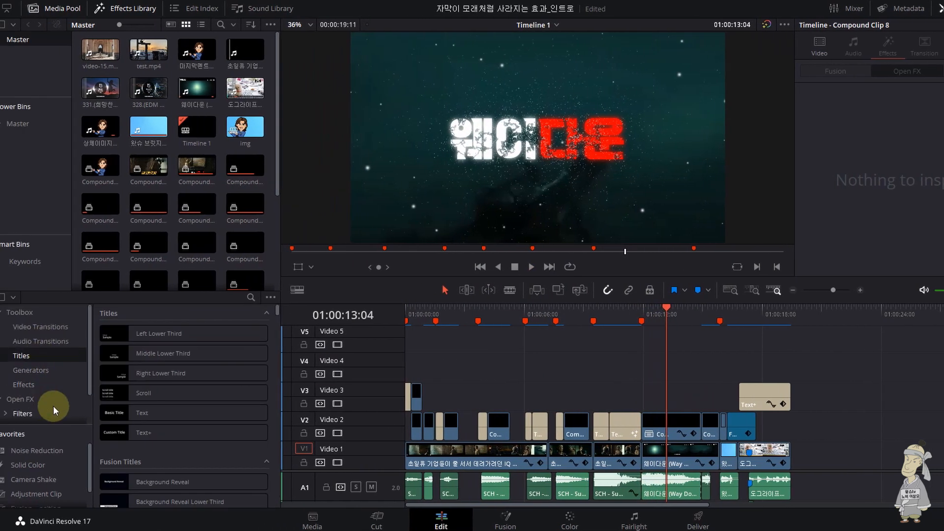
scroll(201, 432, "down", 10)
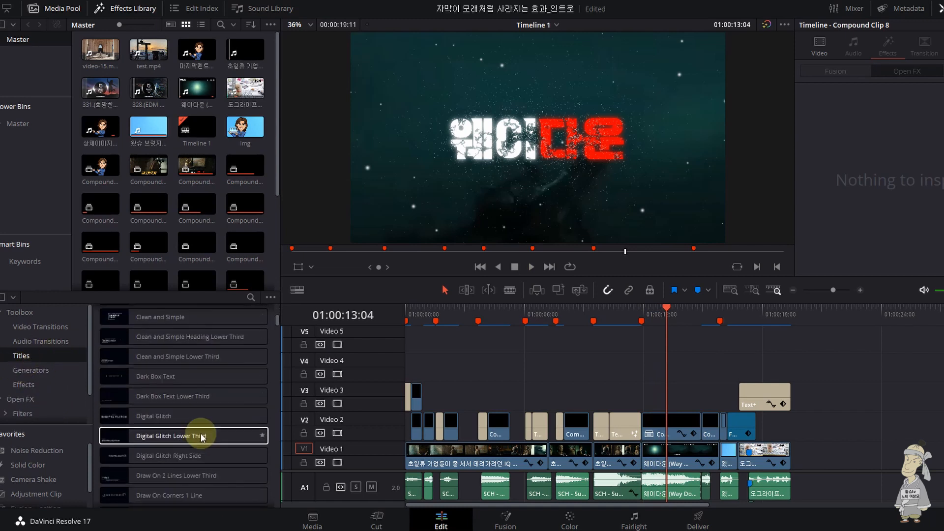
scroll(200, 432, "down", 15)
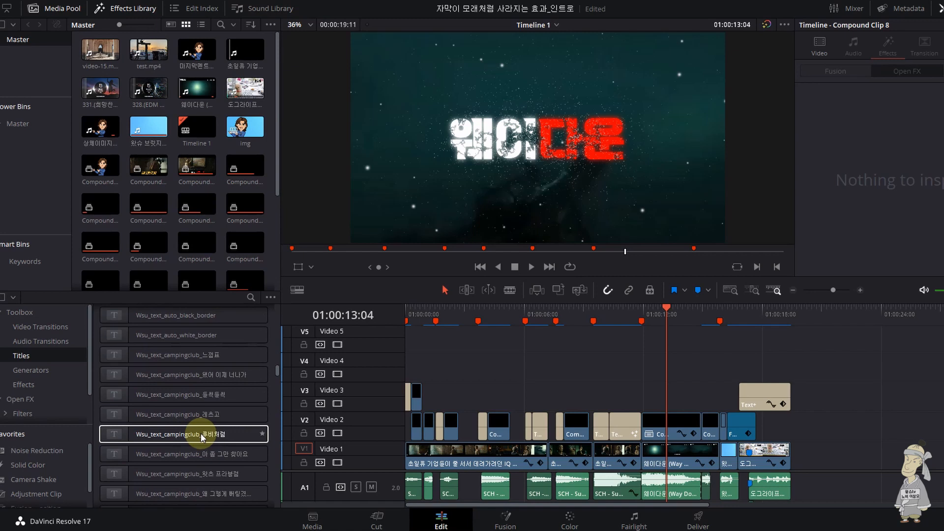
scroll(201, 436, "up", 3)
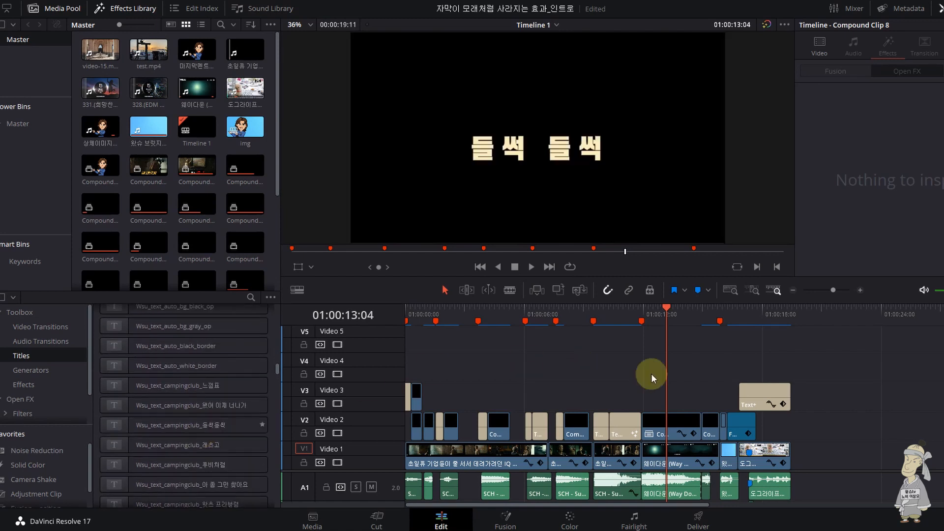
Step: Open Compound Clip 8 in its own timeline and show the controls of its Wsu_text_open_sand particles01(160fps) title
left_click(674, 419)
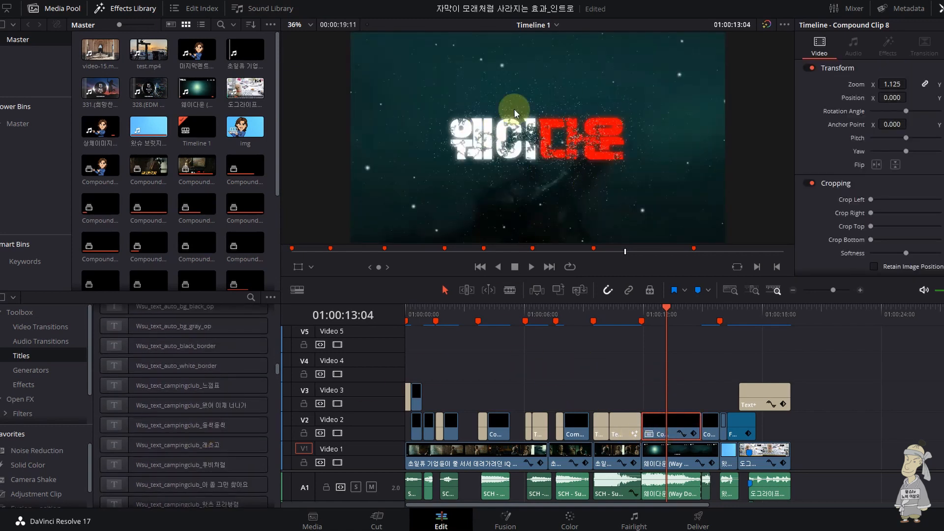
right_click(676, 431)
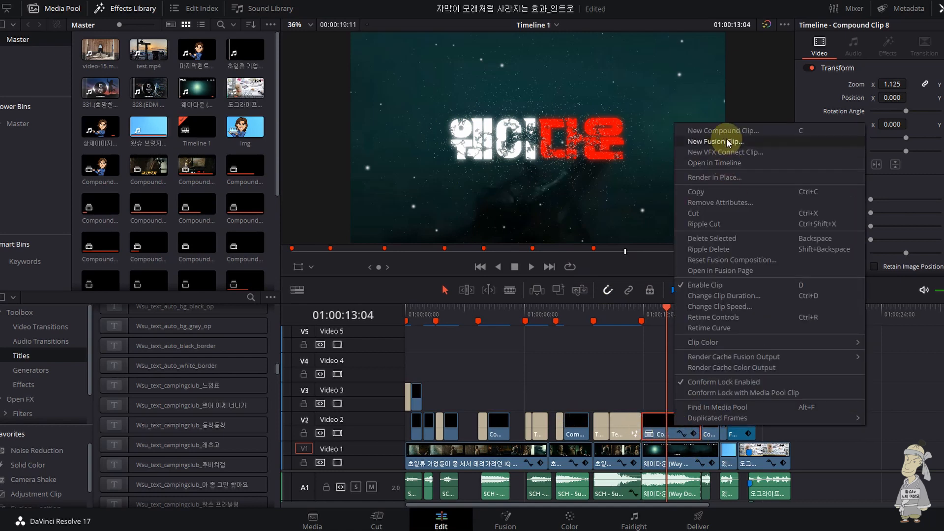
left_click(730, 164)
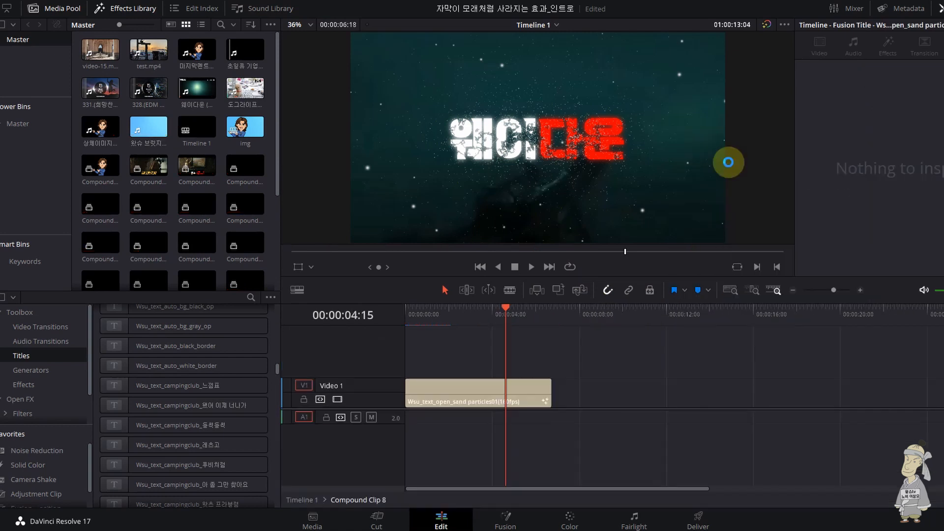
left_click(440, 397)
left_click(834, 107)
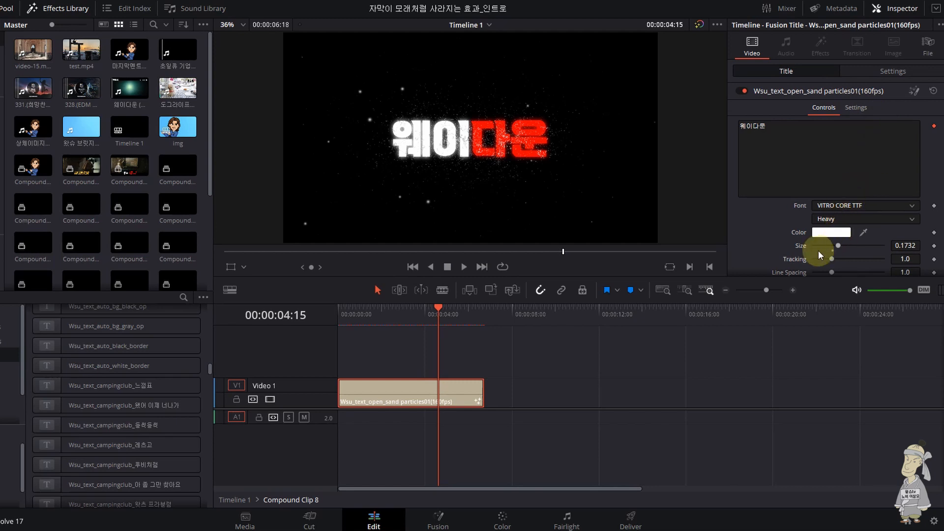
Step: Try shading element 2, Red Outline, on the 웨이다운 title at 00:00:03:18, inspect it enlarged, and disable it again
scroll(789, 251, "down", 10)
scroll(789, 249, "up", 1)
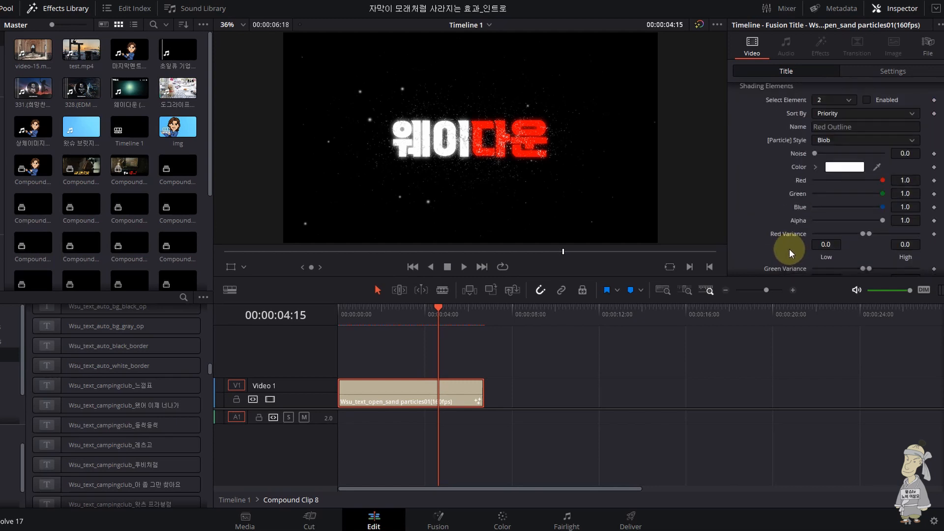
scroll(789, 249, "up", 1)
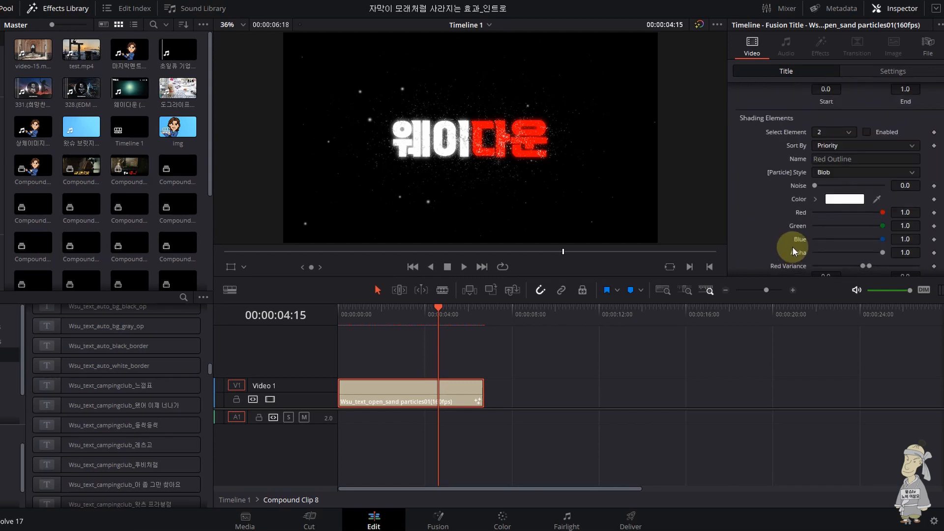
left_click(867, 132)
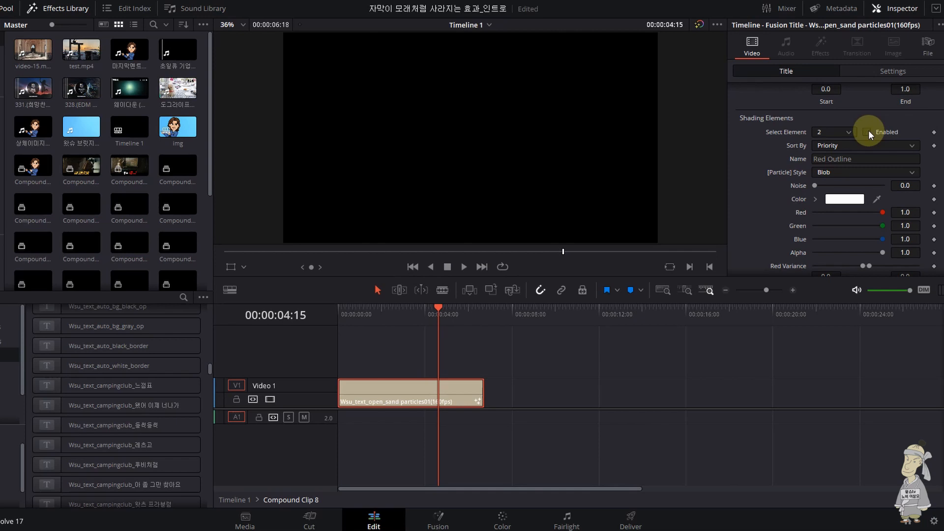
mouse_move(402, 315)
left_mouse_down()
mouse_move(369, 316)
mouse_move(419, 317)
left_mouse_up()
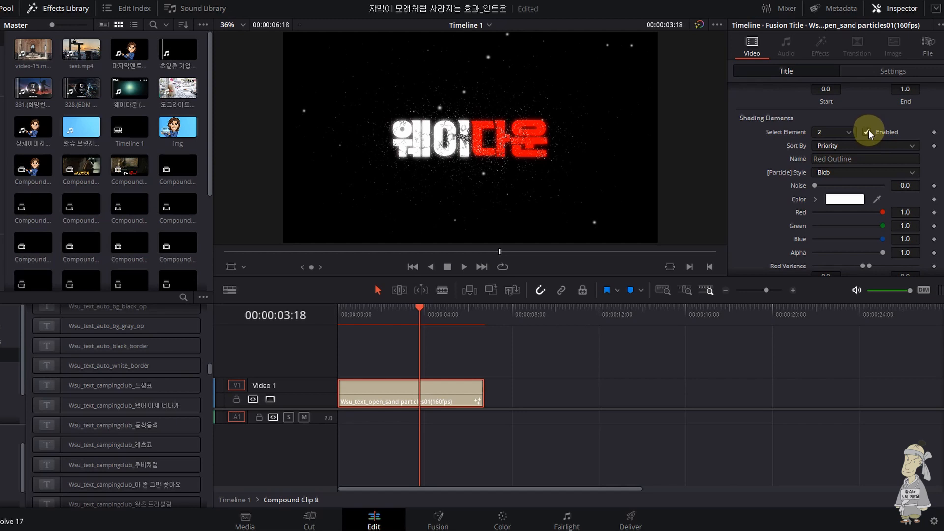
scroll(547, 158, "up", 2)
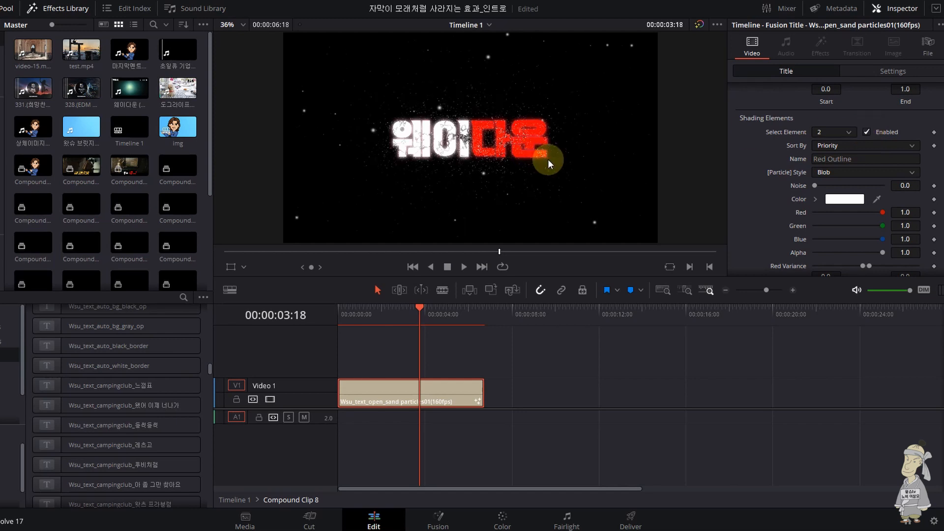
scroll(549, 160, "up", 5)
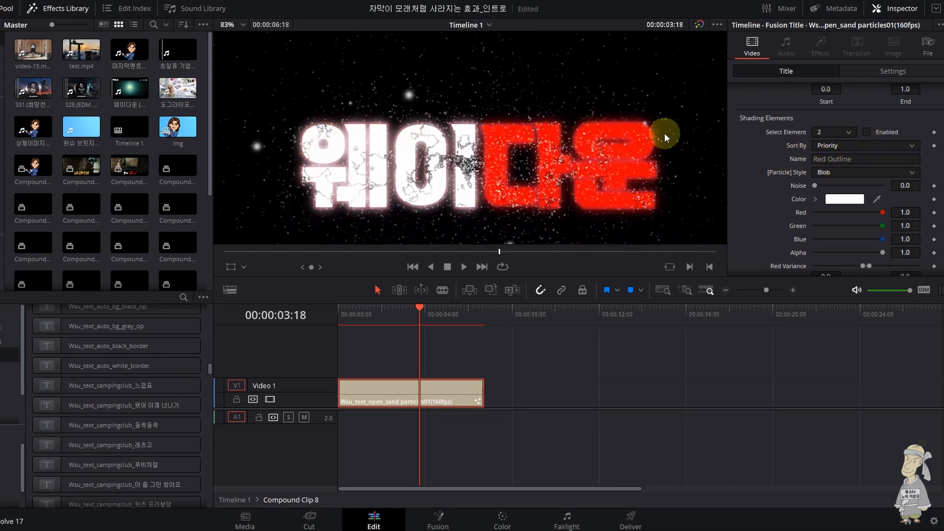
scroll(845, 233, "up", 5)
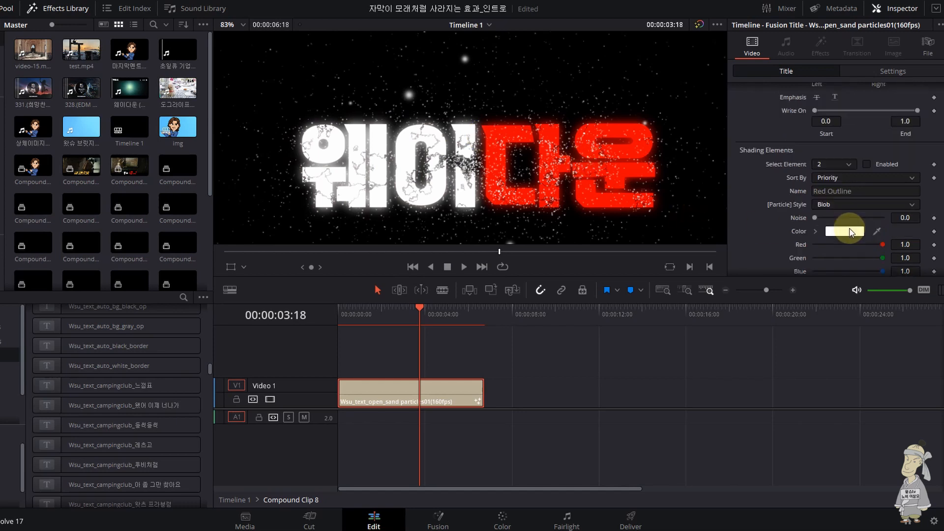
Step: Open the 웨이다운 title in Fusion, select the 다운 characters and show their CharacterLevelStyling1 shading properties
scroll(849, 228, "up", 8)
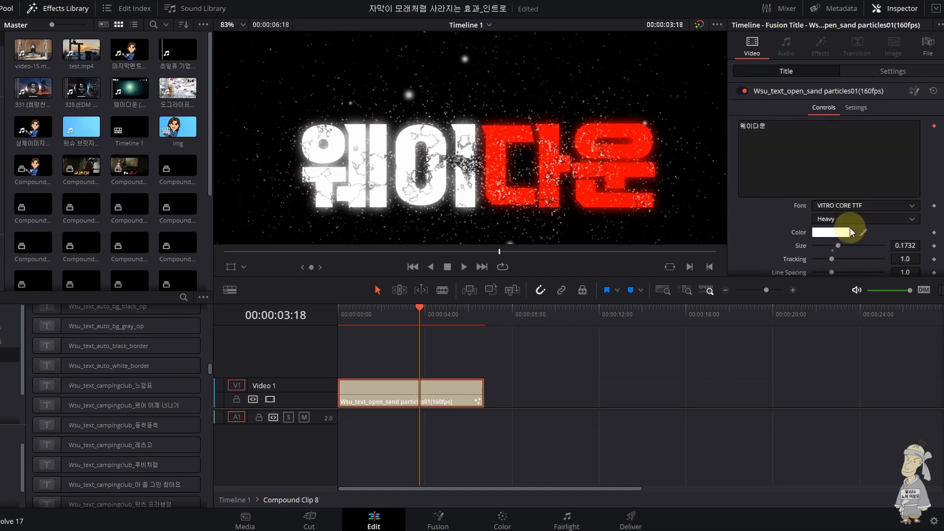
left_click(842, 143)
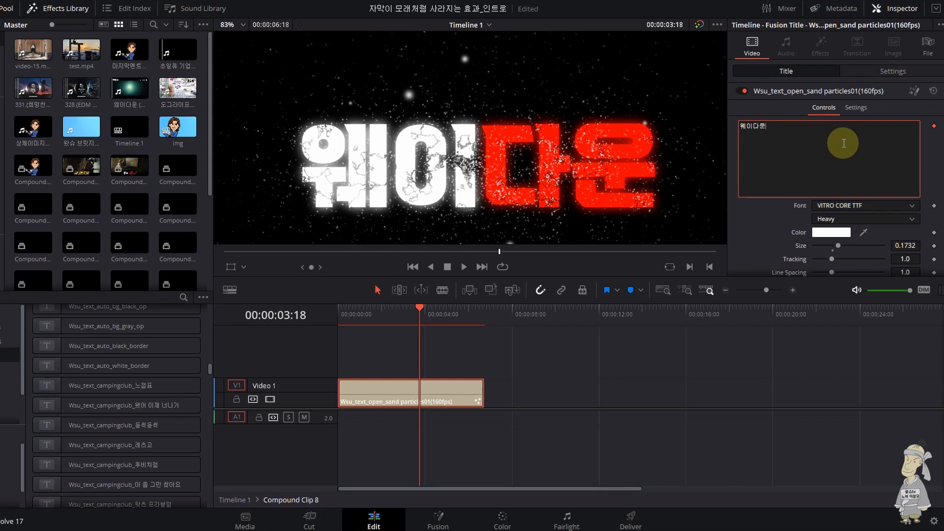
left_click(914, 91)
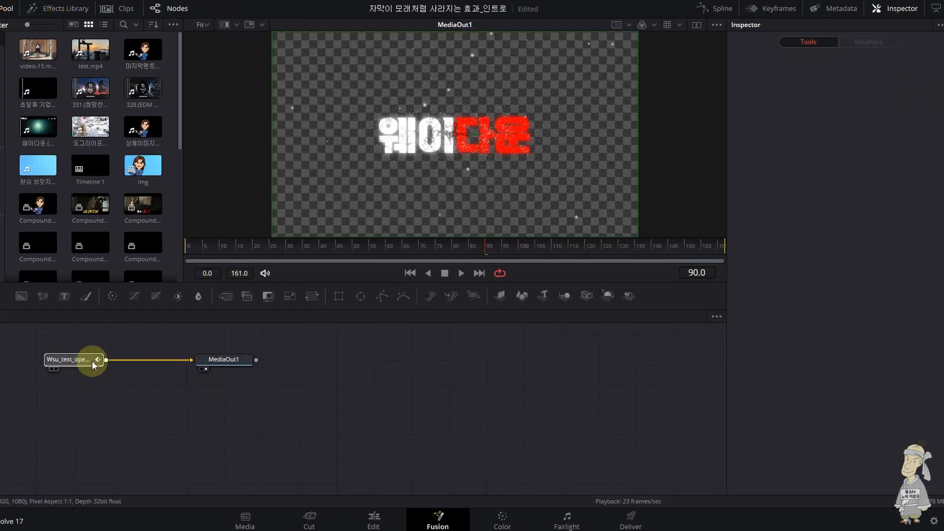
left_click(93, 361)
left_click_drag(560, 180, 452, 95)
left_click(868, 42)
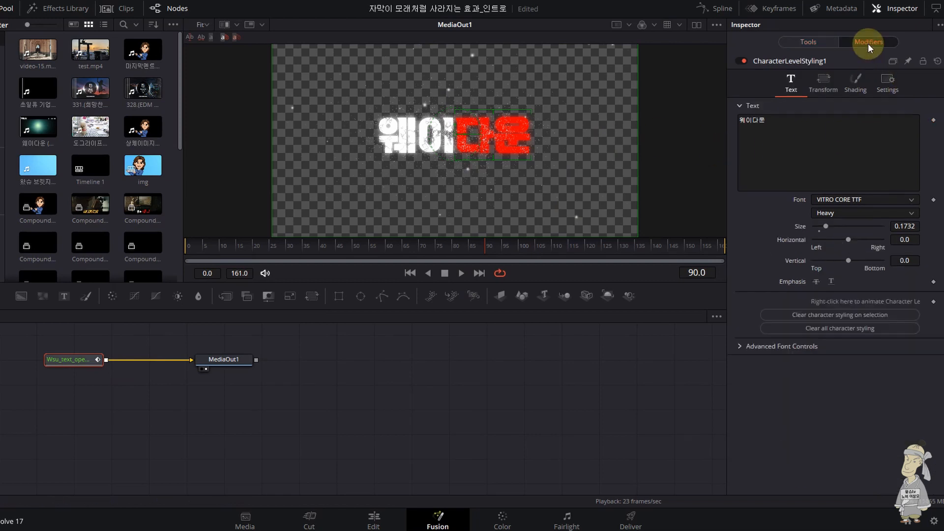
left_click(857, 81)
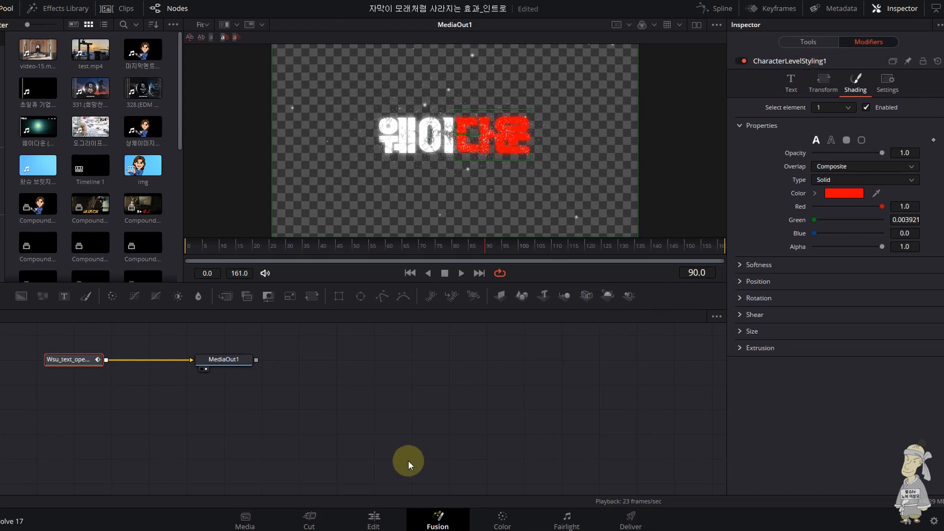
Step: Return to the Edit page and find the Wsu_text_open_sand particles presets in the Titles library
left_click(367, 519)
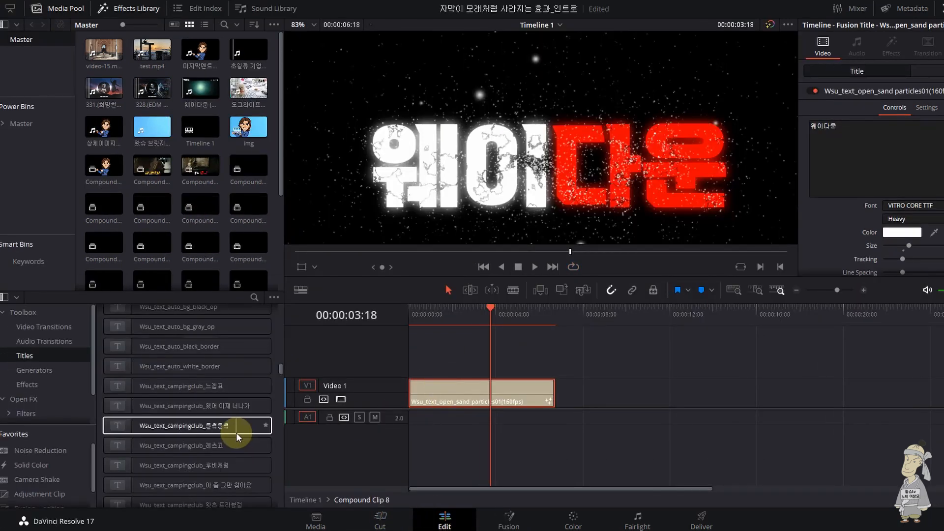
scroll(189, 432, "up", 3)
scroll(236, 432, "down", 5)
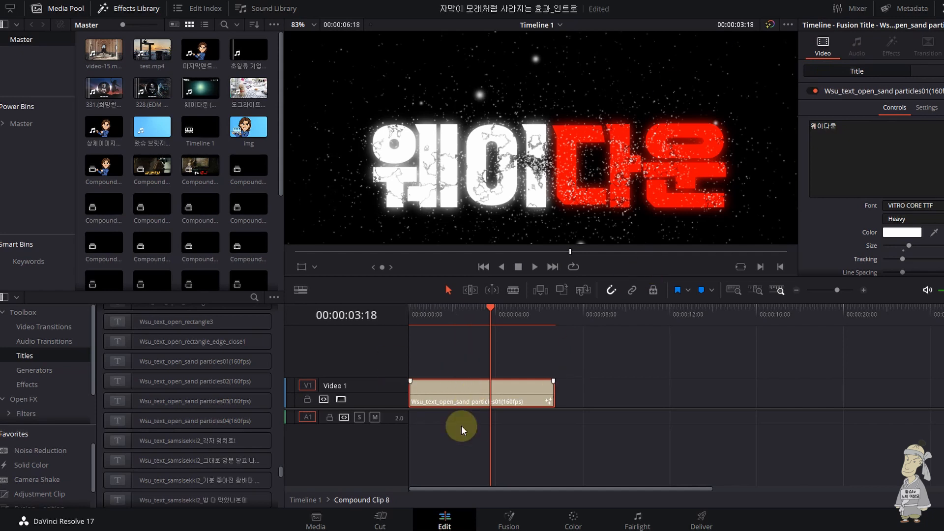
Step: Return to Timeline 1 and play the 웨이다운 title from 01:00:11:22 over its background video
left_click(305, 501)
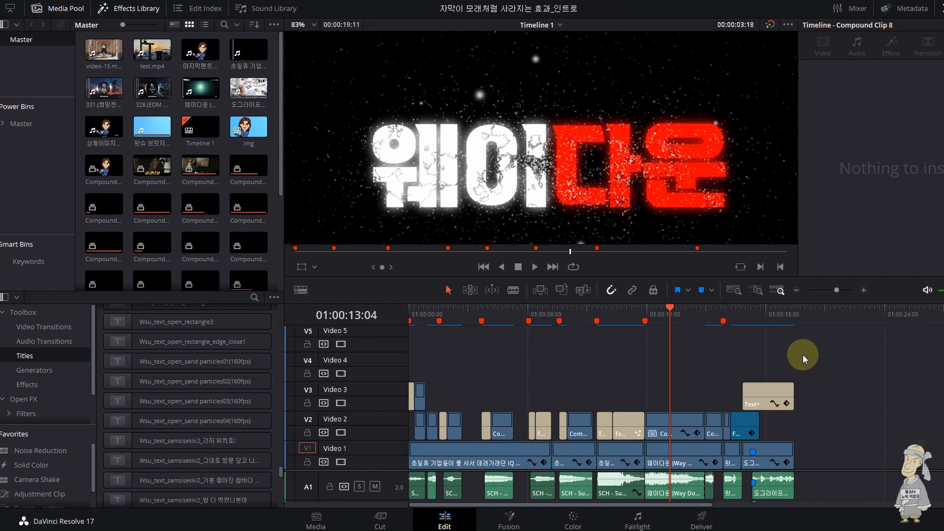
left_click(652, 313)
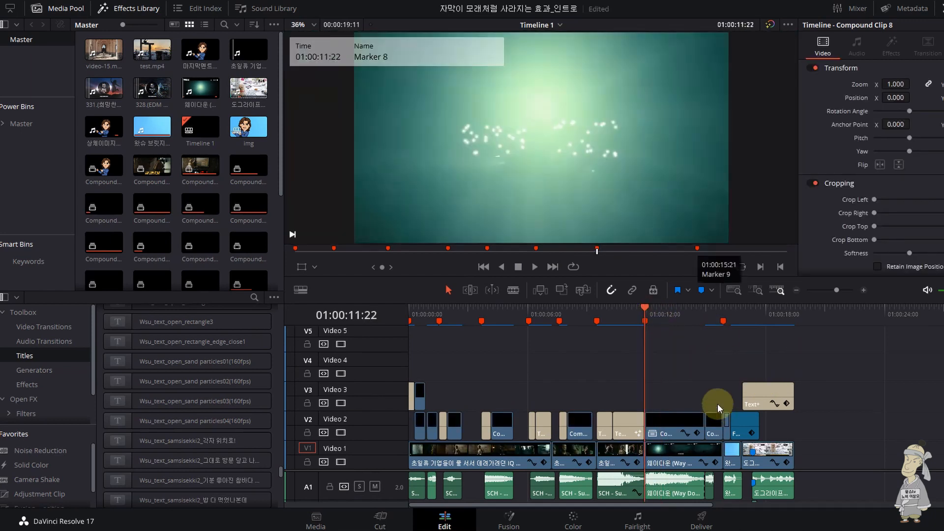
key("space")
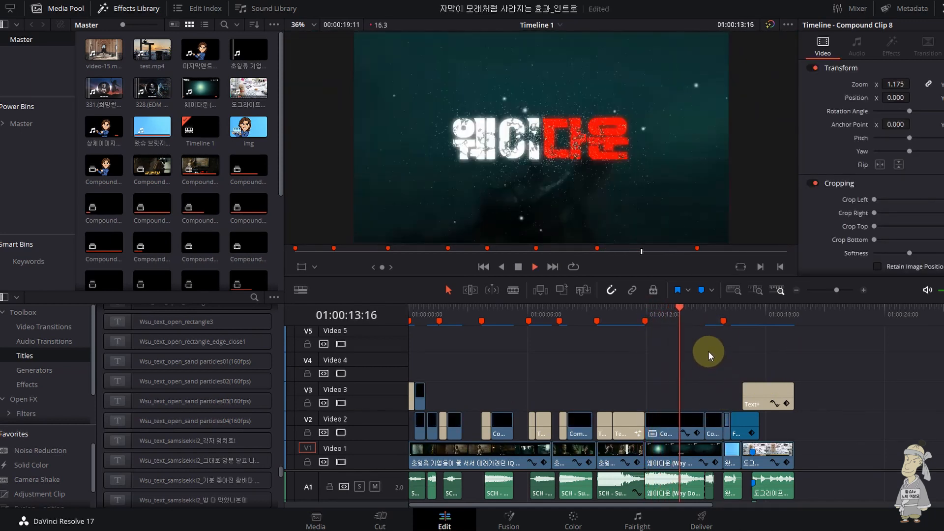
key("space")
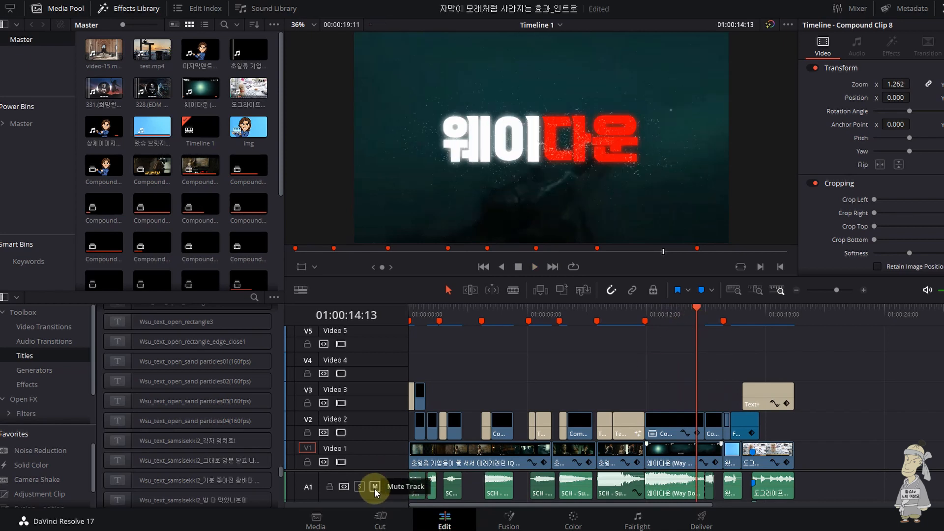
Step: Mute audio track A1 and replay the 웨이다운 title through its sand dissolve, stopping at 01:00:15:06
left_click(374, 487)
left_click(655, 314)
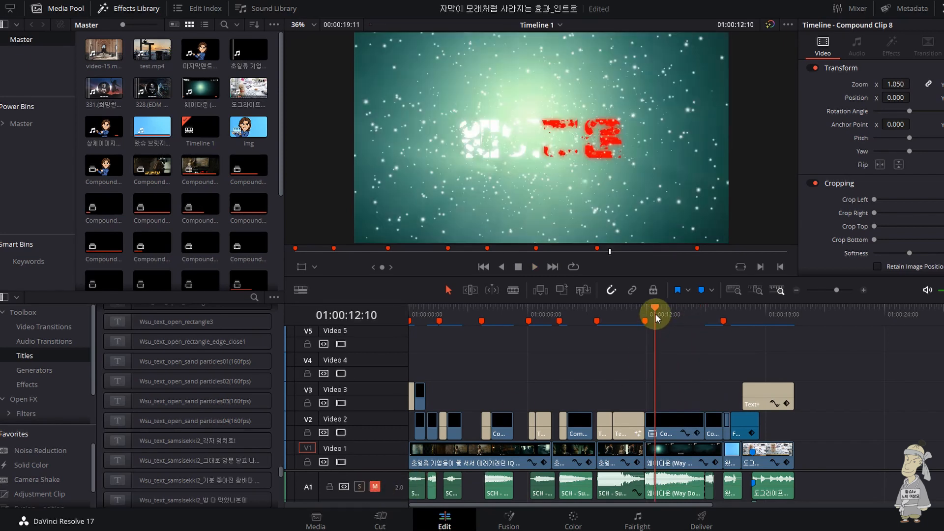
key("space")
left_click(703, 320)
left_click(703, 320)
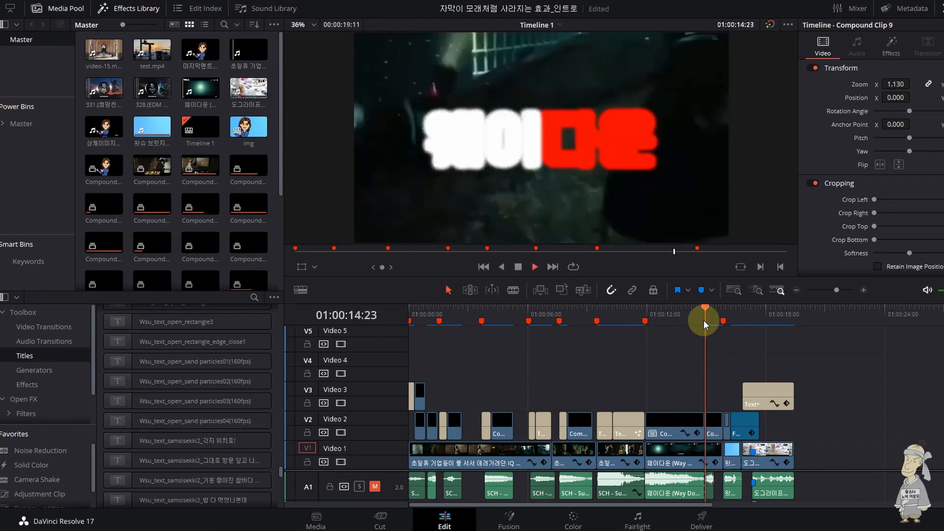
left_click(703, 320)
left_click(703, 319)
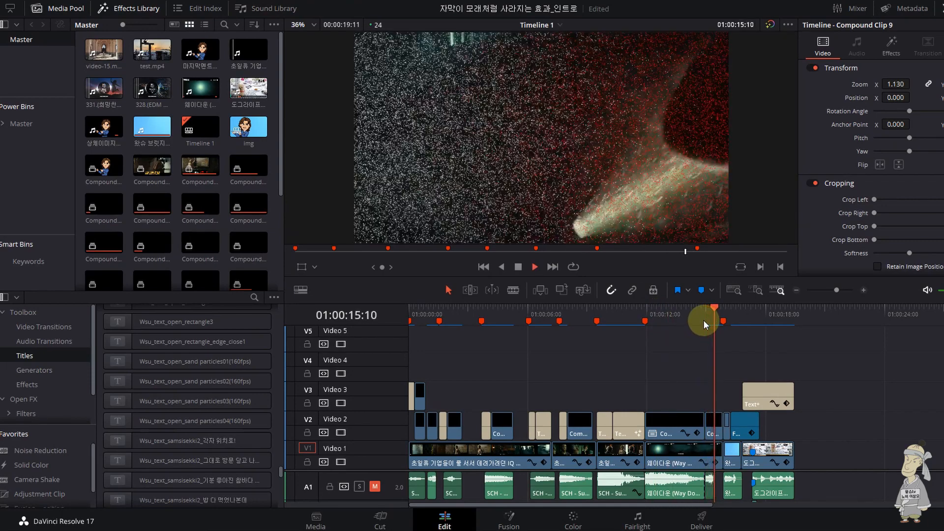
left_click(703, 320)
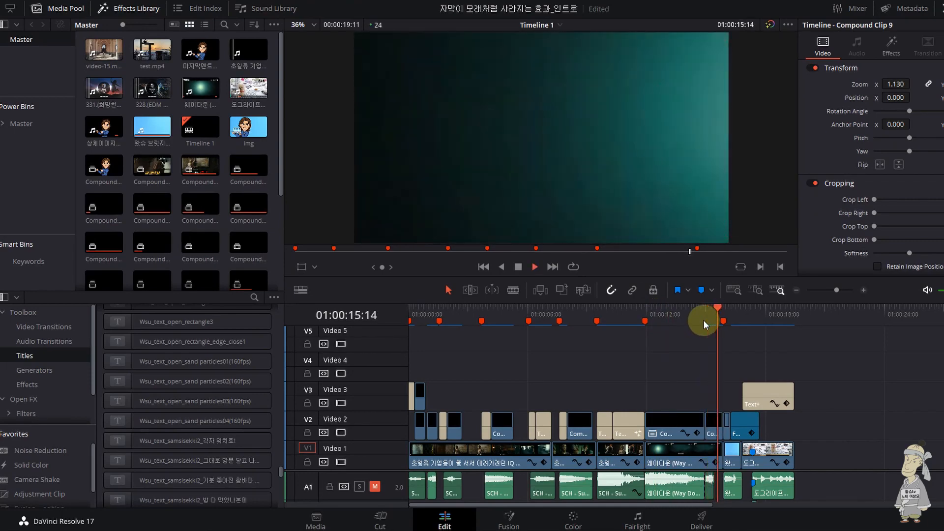
left_click(704, 321)
key("space")
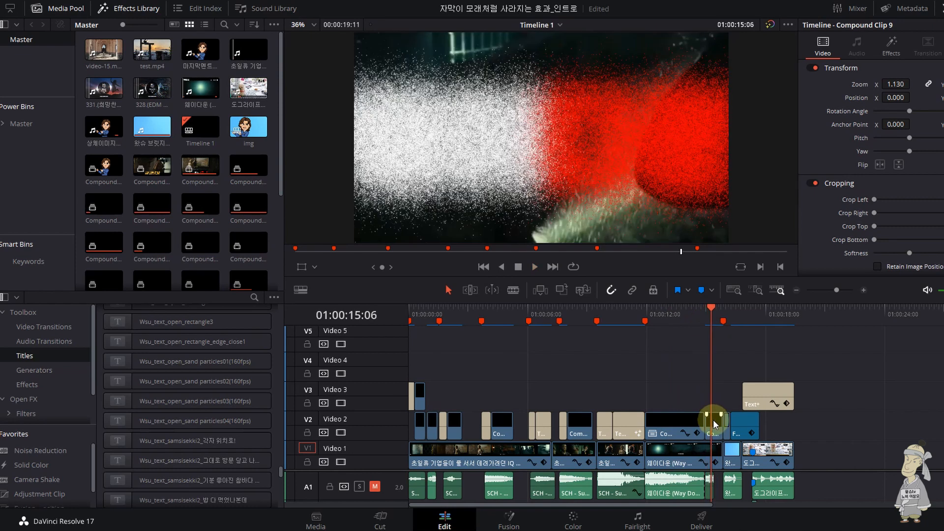
Step: Show Compound Clip 9's Speed Change settings and play the avatar section following it up to 01:00:16:14
left_click(713, 422)
scroll(934, 192, "down", 6)
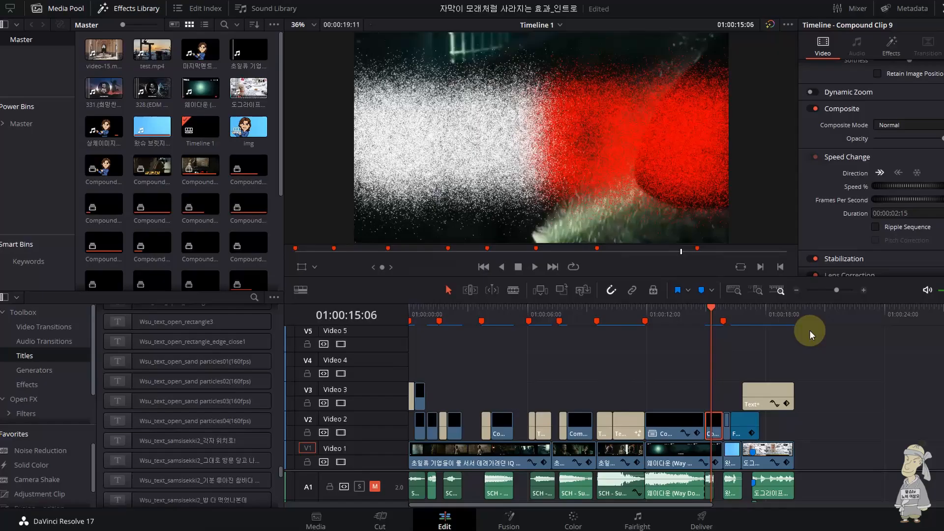
left_click(730, 308)
left_click_drag(728, 307, 724, 305)
key("space")
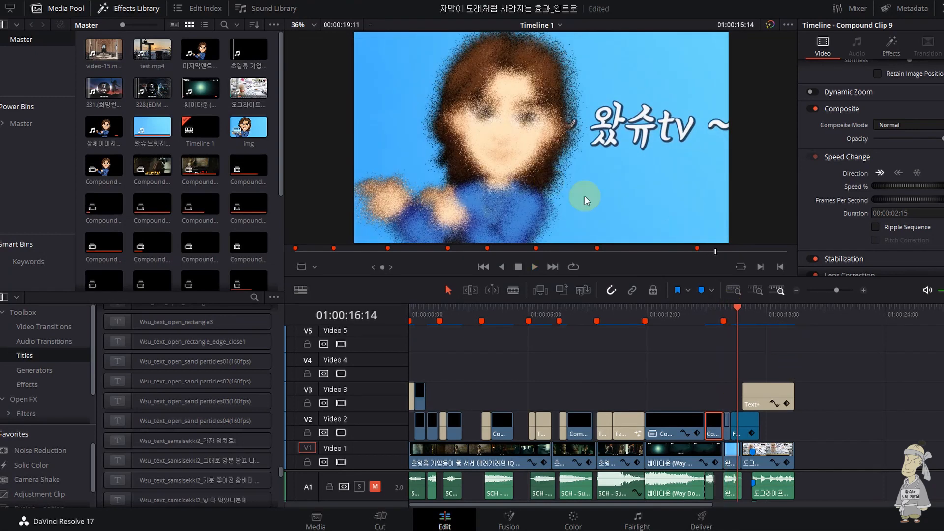
Step: Examine the 상체이미지1 avatar clip at 01:00:15:21 and the adjacent Fusion Composition clip at 01:00:16:13
scroll(788, 379, "up", 3)
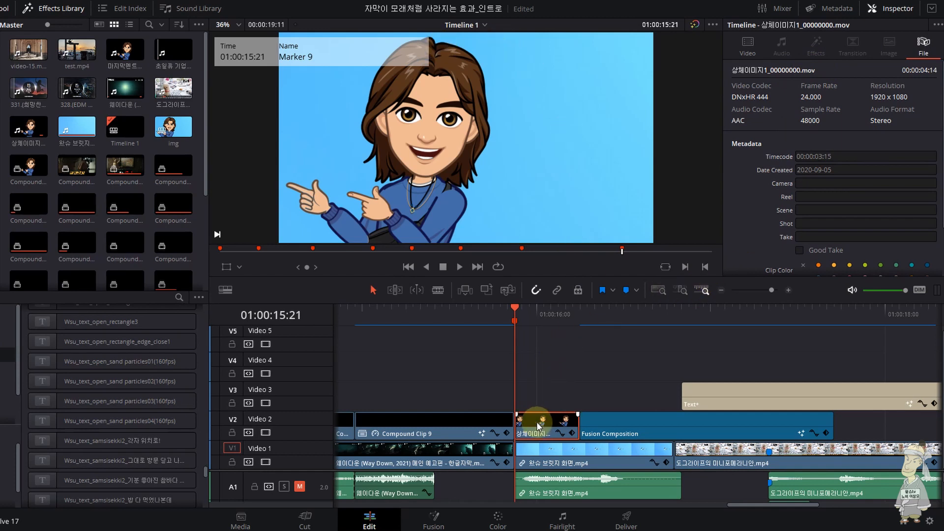
mouse_move(536, 424)
left_mouse_down()
mouse_move(558, 363)
mouse_move(626, 362)
mouse_move(492, 369)
mouse_move(523, 378)
mouse_move(530, 422)
left_mouse_up()
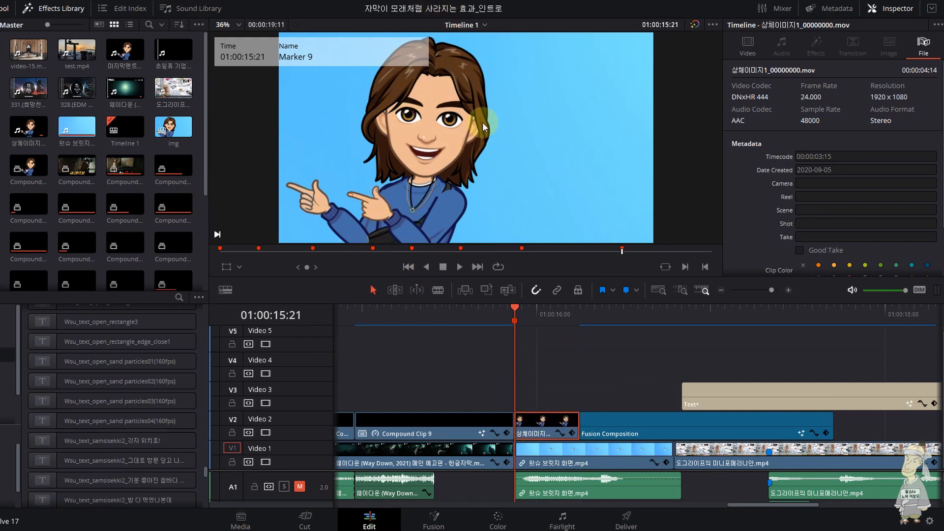
left_click(618, 423)
mouse_move(623, 314)
left_mouse_down()
mouse_move(579, 323)
mouse_move(630, 315)
left_mouse_up()
right_click(641, 419)
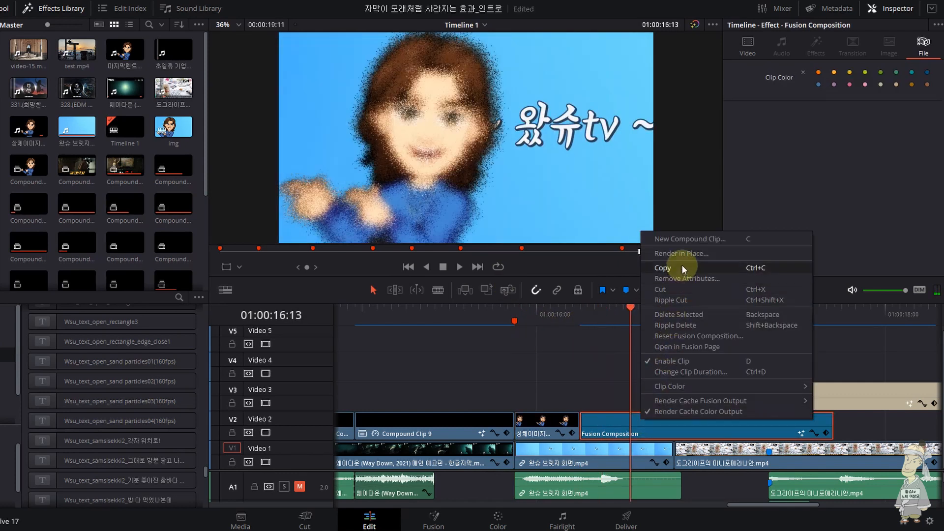
Step: Scrub the Fusion Composition's sand dissolve to 01:00:17:01 and compare its placement with the Text+ title above it
left_click(602, 433)
left_click_drag(582, 316, 637, 320)
left_click(708, 393)
mouse_move(713, 328)
left_mouse_down()
mouse_move(727, 317)
mouse_move(718, 319)
left_mouse_up()
left_click(642, 424)
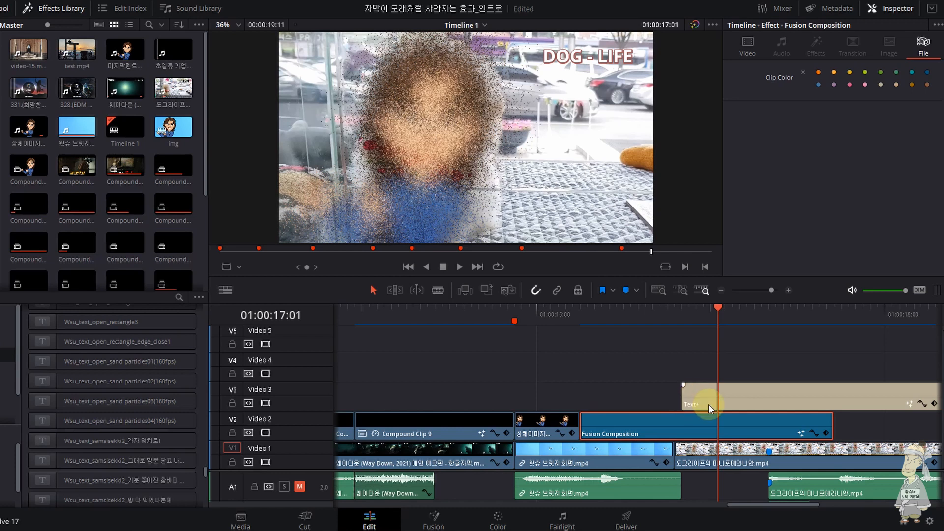
left_click(705, 399)
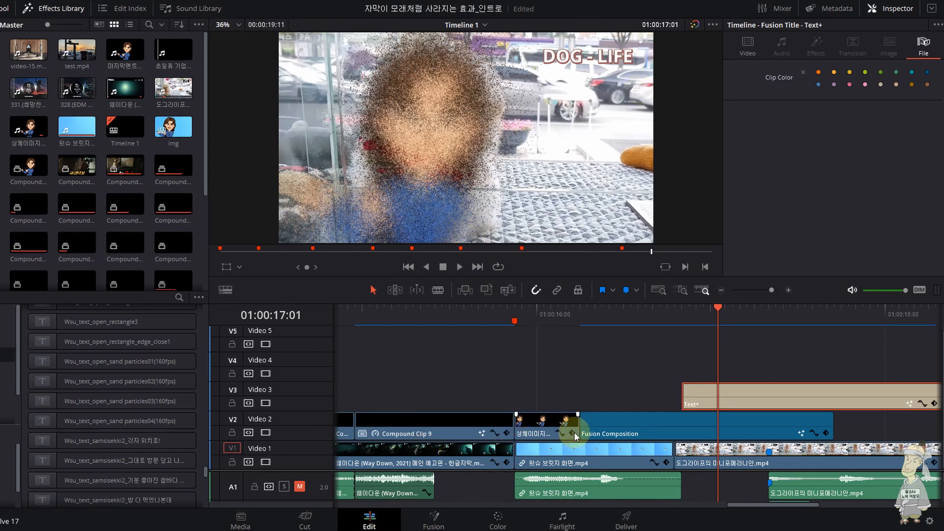
left_click(619, 413)
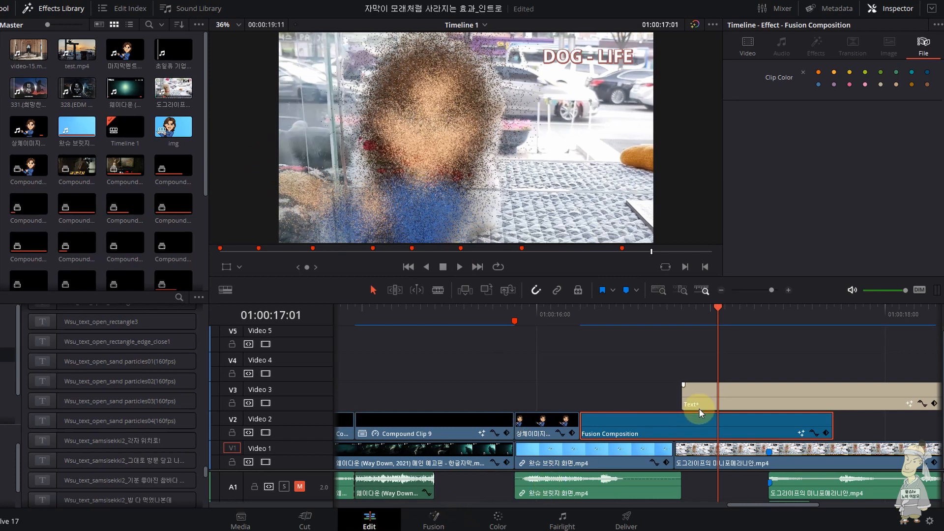
Step: Open the Fusion Composition in Fusion at 01:00:16:13, view MediaIn1 and inspect the Wsu_fx_motion_sandparticles01 node's controls
left_click(631, 313)
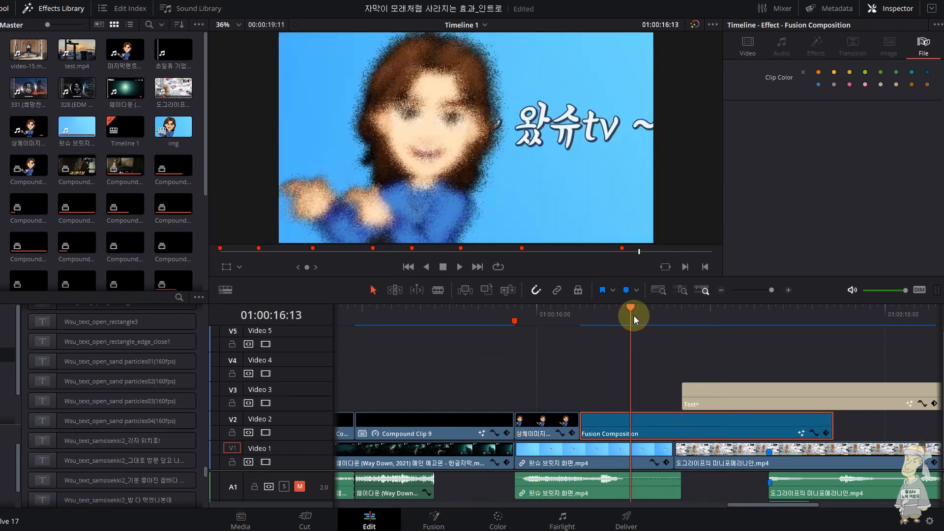
left_click(423, 522)
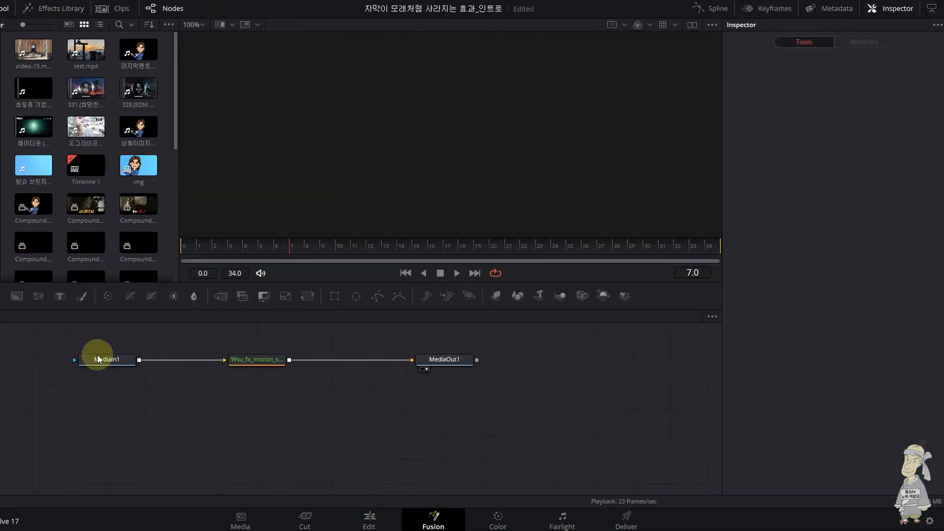
left_click(99, 358)
left_click_drag(110, 360, 400, 101)
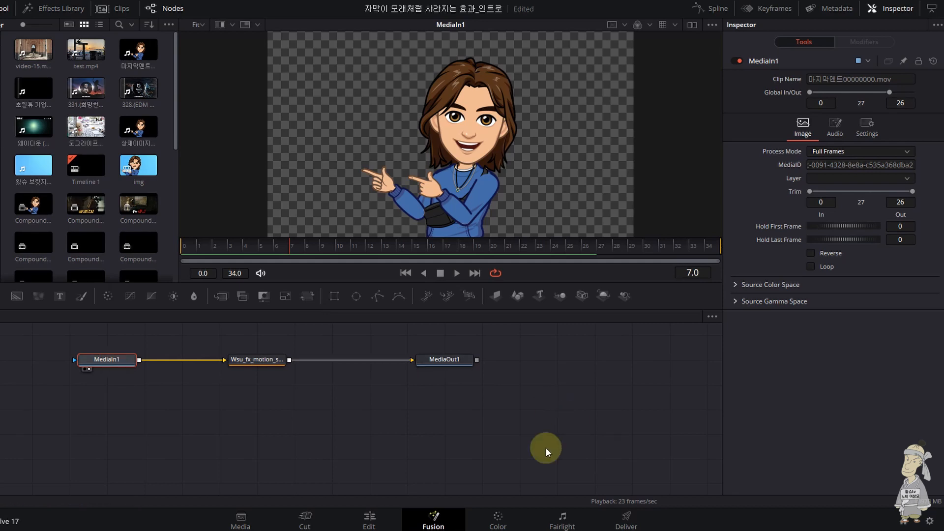
left_click(240, 362)
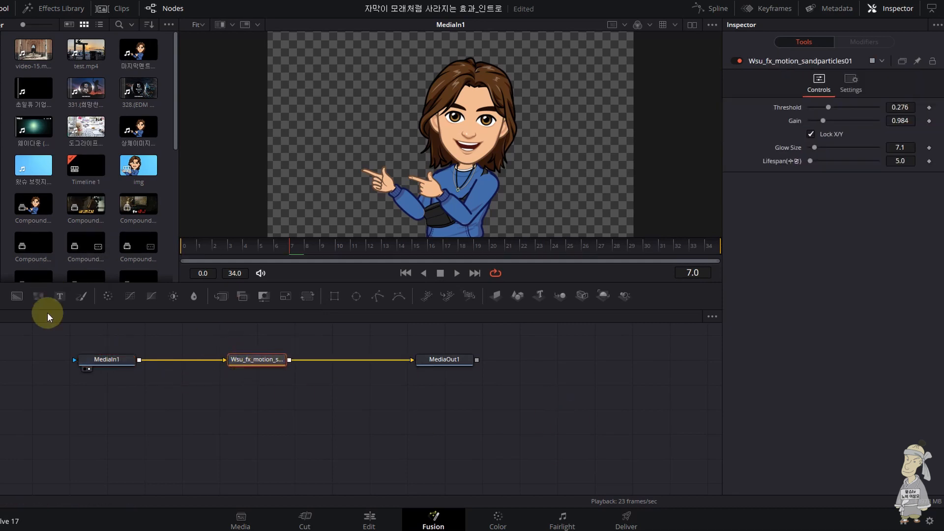
left_click(106, 359)
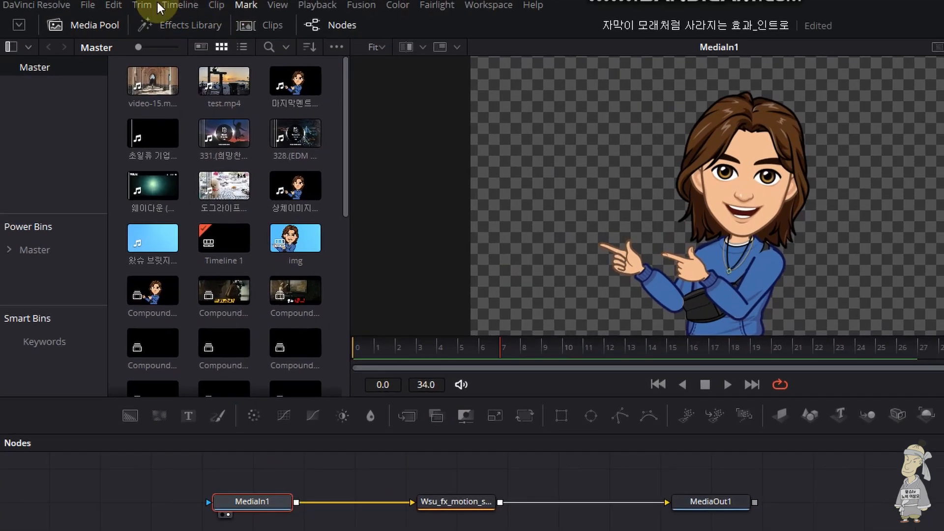
Step: Find the Wsu_fx_motion_sand particles presets among the Edit Templates effects in the Effects Library
left_click(143, 26)
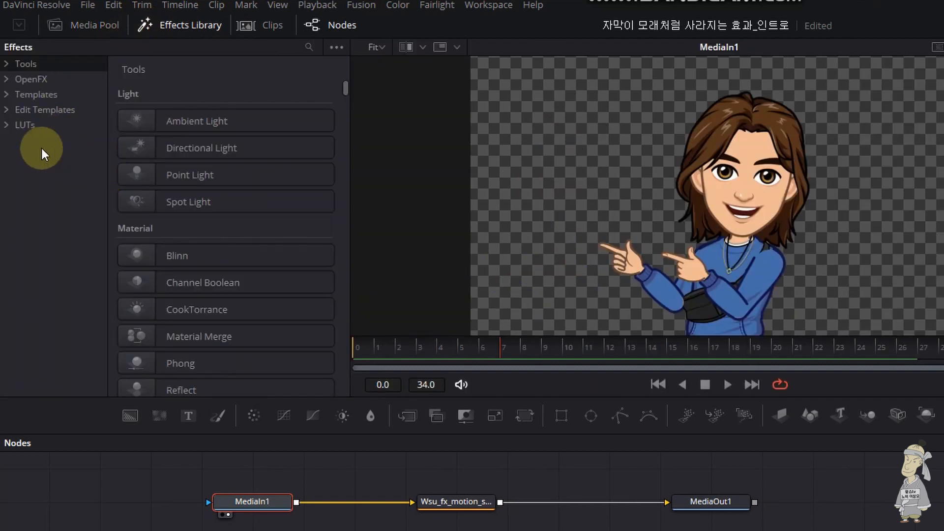
left_click(7, 110)
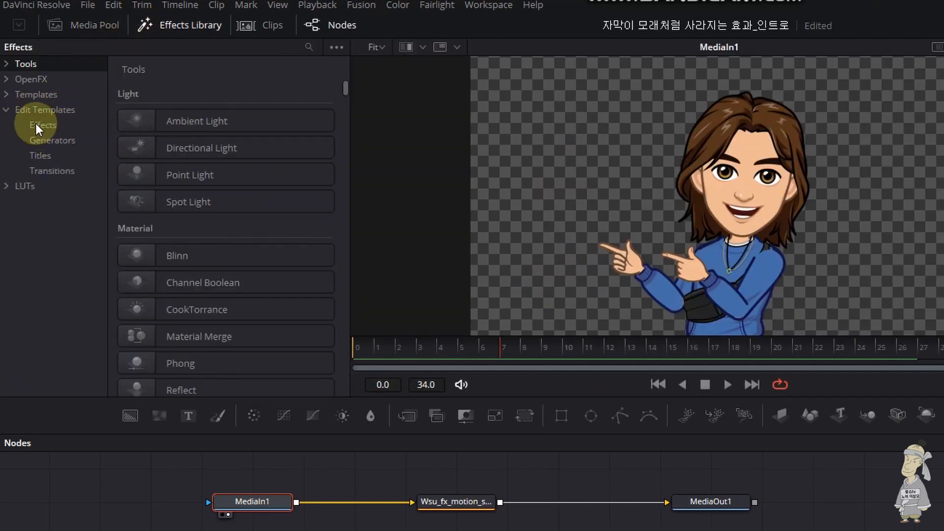
left_click(36, 124)
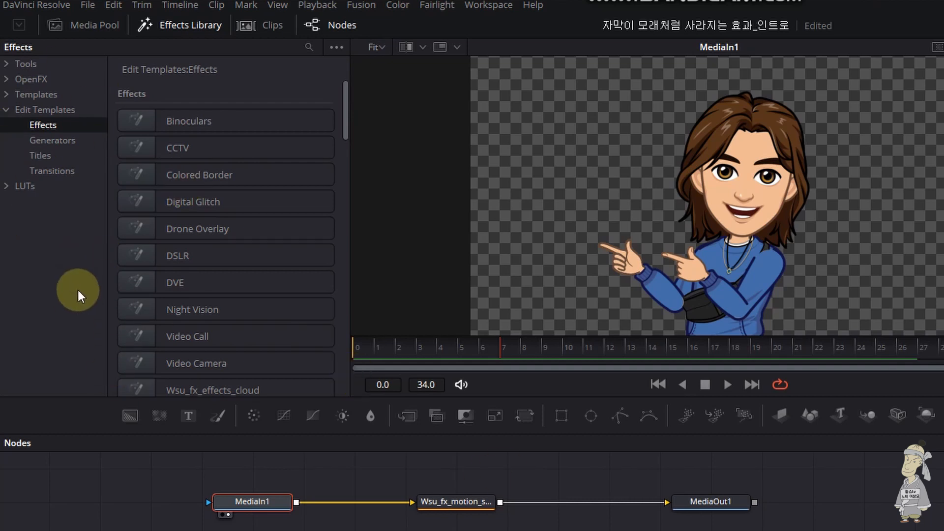
scroll(246, 305, "down", 4)
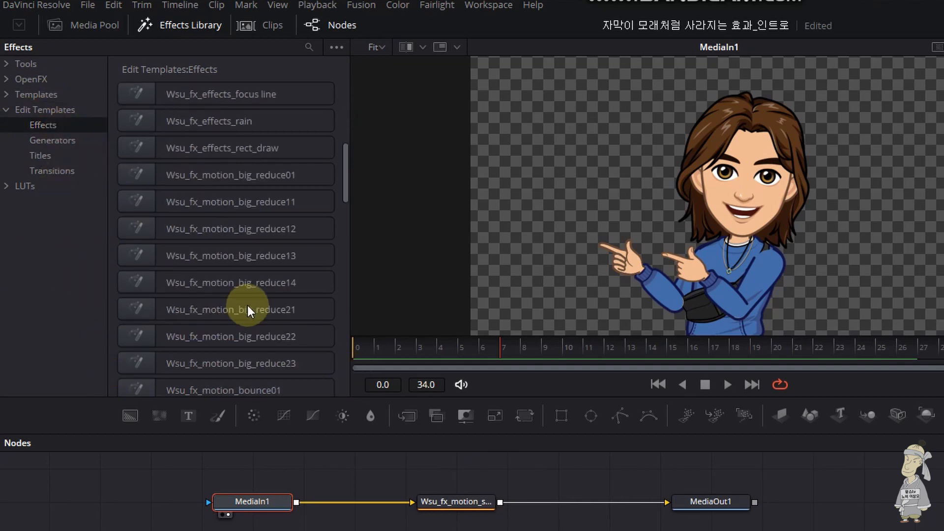
scroll(247, 305, "down", 7)
scroll(247, 306, "down", 5)
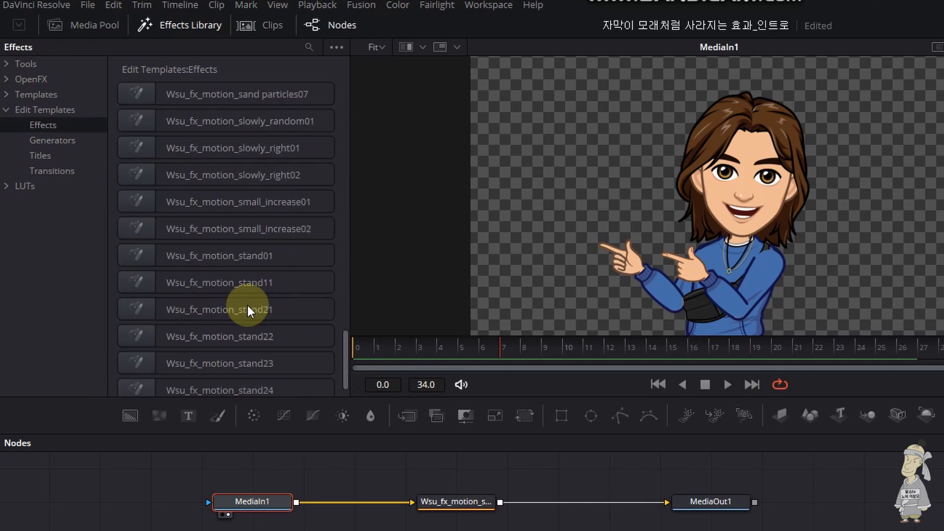
scroll(247, 306, "up", 2)
scroll(248, 309, "up", 1)
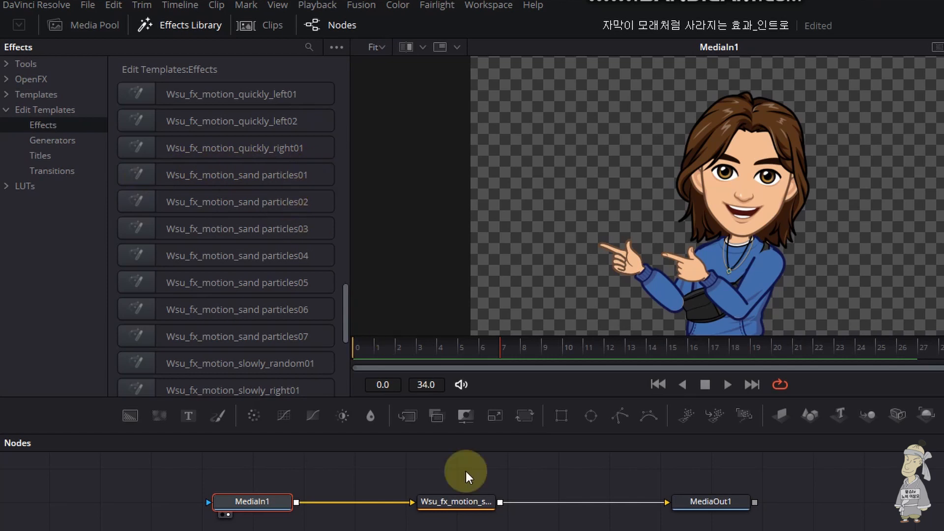
Step: Try adding Wsu_fx_motion_sand particles01 after the existing sand particles node, disconnect it from the chain and delete it
left_click(470, 500)
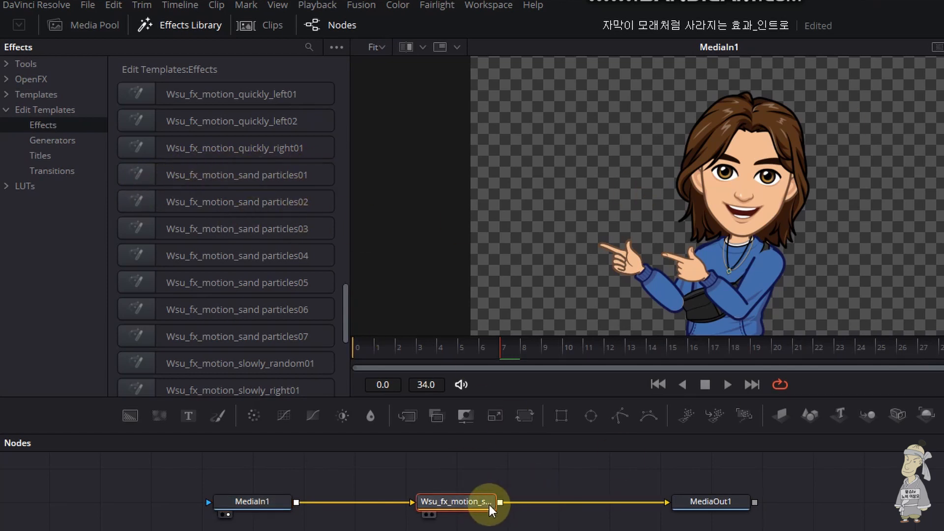
left_click(147, 175)
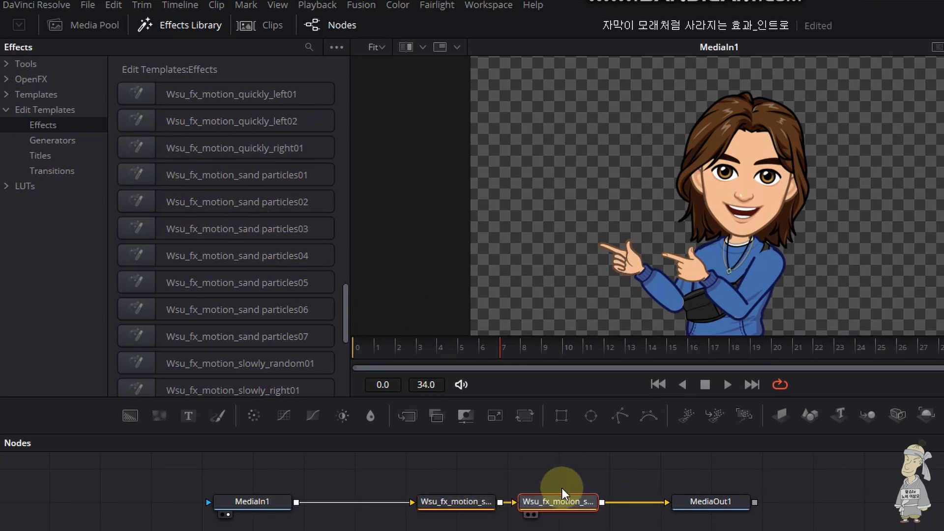
left_click_drag(564, 501, 566, 526)
left_click_drag(500, 503, 695, 510)
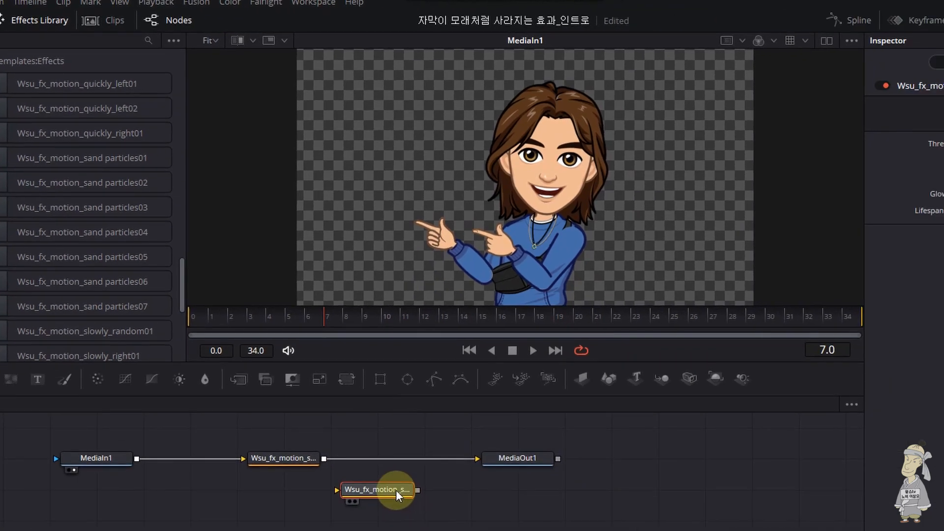
key("Delete")
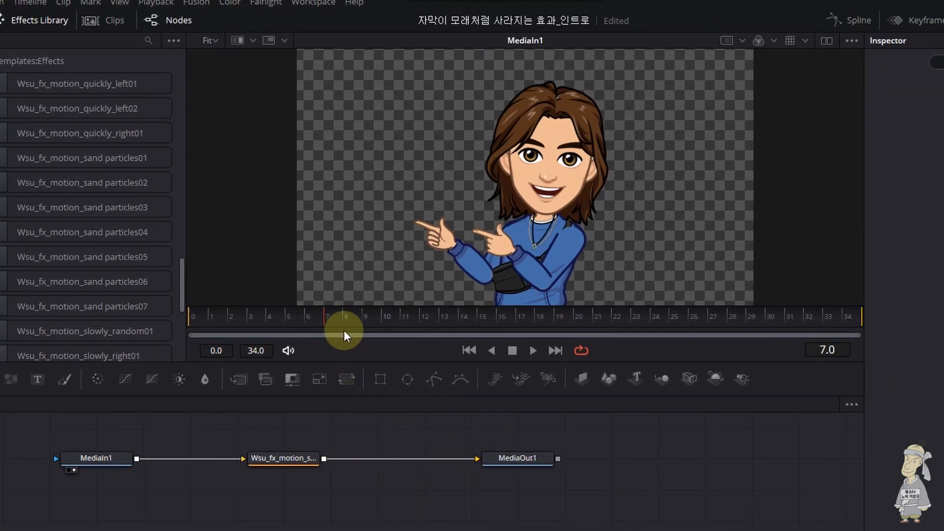
Step: Play the composition from frame 0 to frame 27 with MediaIn1 in the viewer and show the MediaIn1 properties
left_click_drag(343, 327, 189, 322)
key("space")
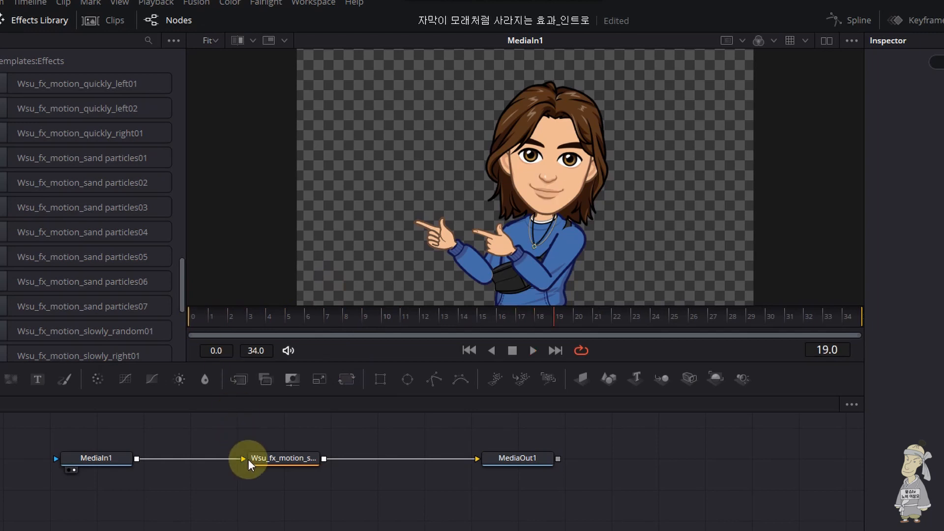
left_click(253, 458)
key("space")
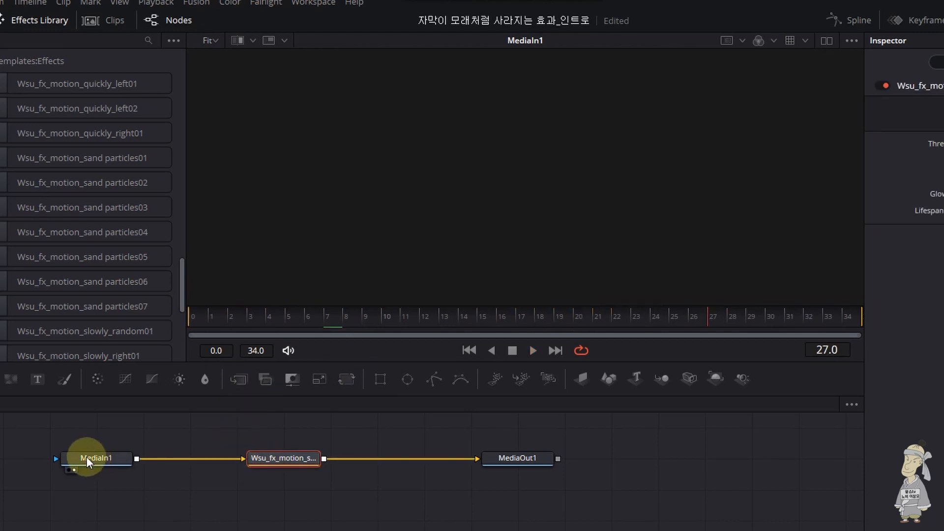
left_click(98, 458)
left_click(60, 459)
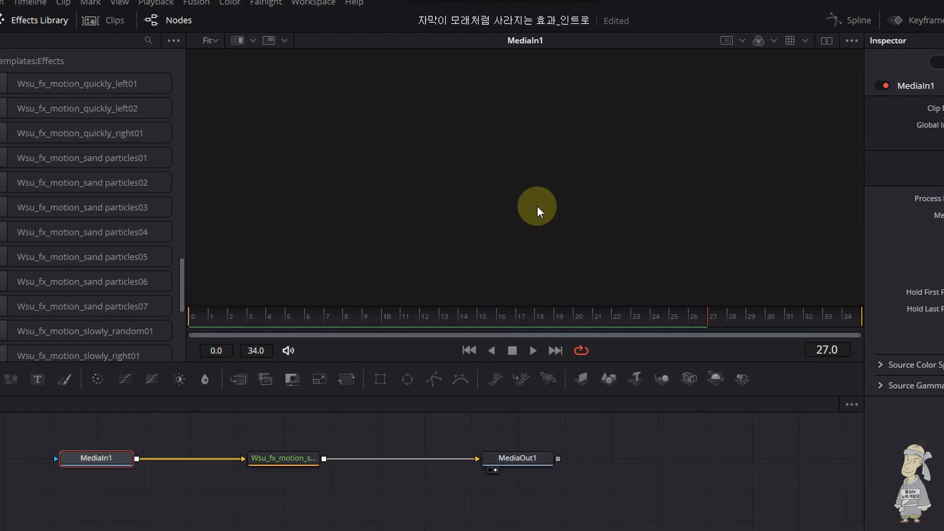
Step: Select the Wsu_fx_motion_sandparticles01 node, and preview the Fusion Composition clip on the timeline from 01:00:16:06 through 01:00:17:13
left_click(285, 459)
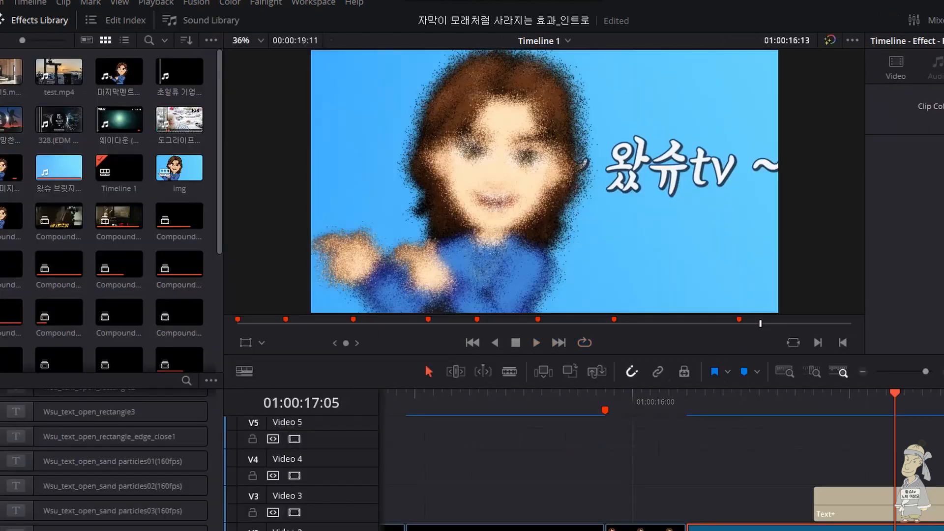
left_click(689, 404)
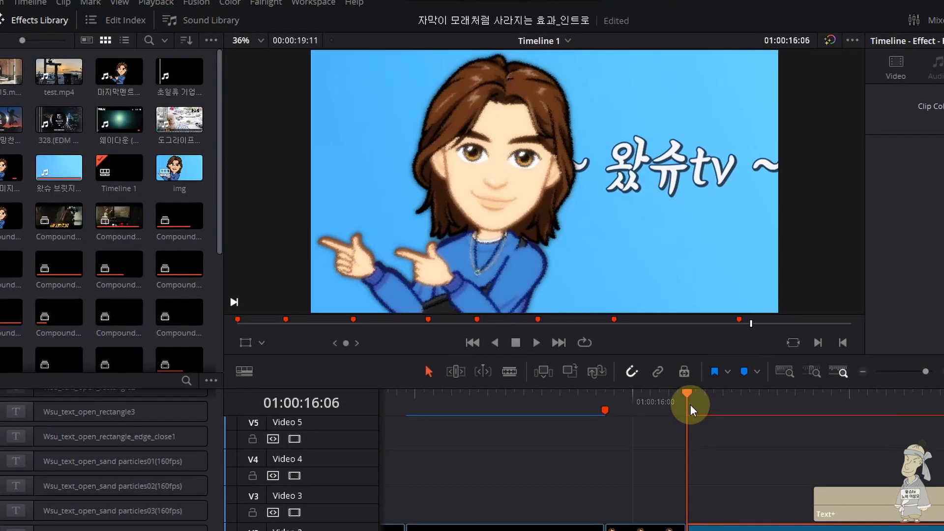
key("space")
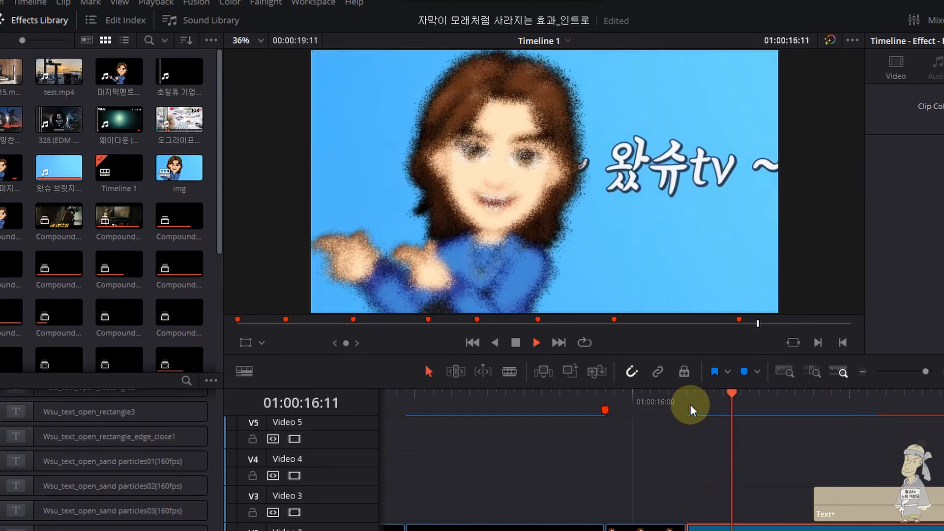
left_click(690, 405)
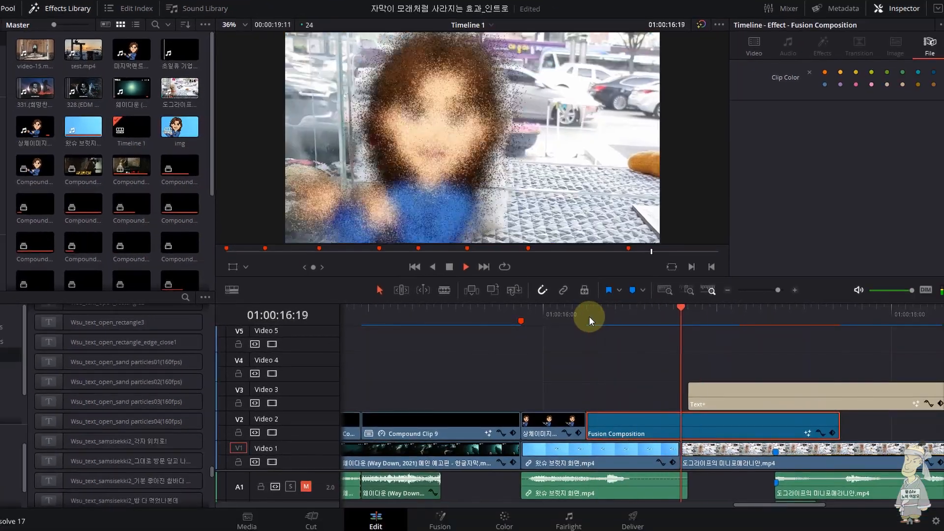
left_click(689, 404)
key("space")
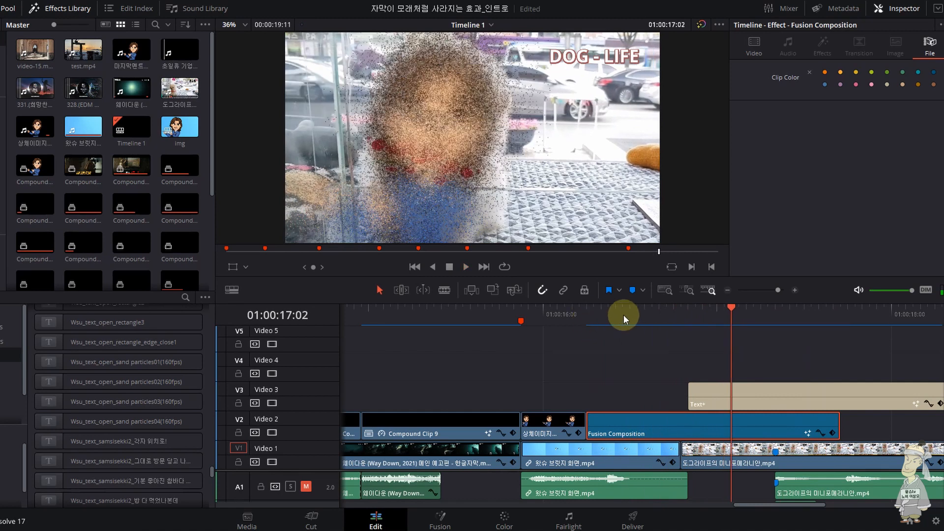
left_click_drag(742, 308, 810, 318)
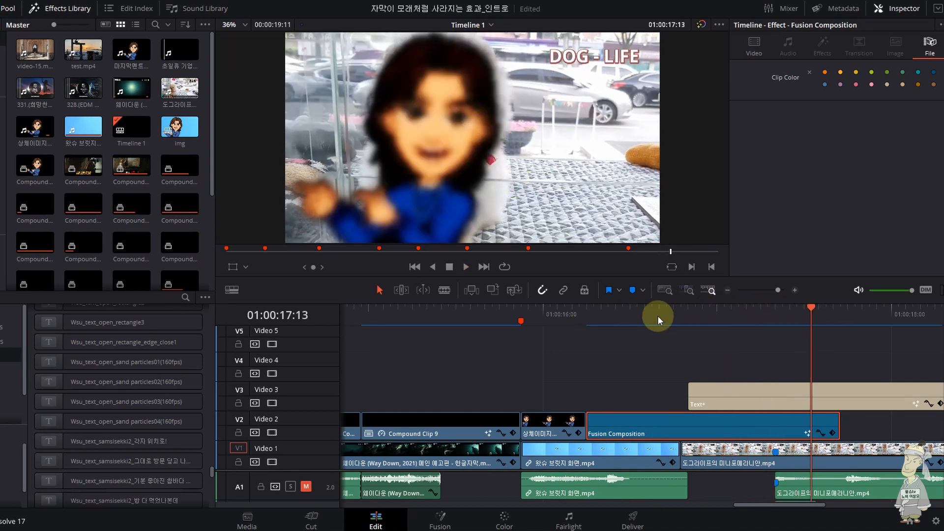
Step: Open the Fusion Composition in Fusion at 01:00:16:13, set the Wsu_fx_motion_sandparticles01 node's Lifespan to 5.1 and play the composition
left_click(636, 309)
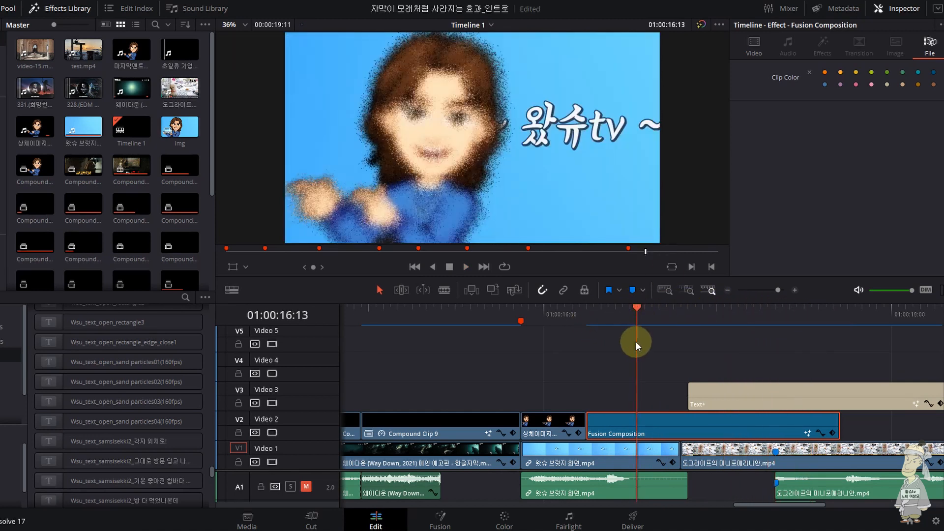
left_click(441, 522)
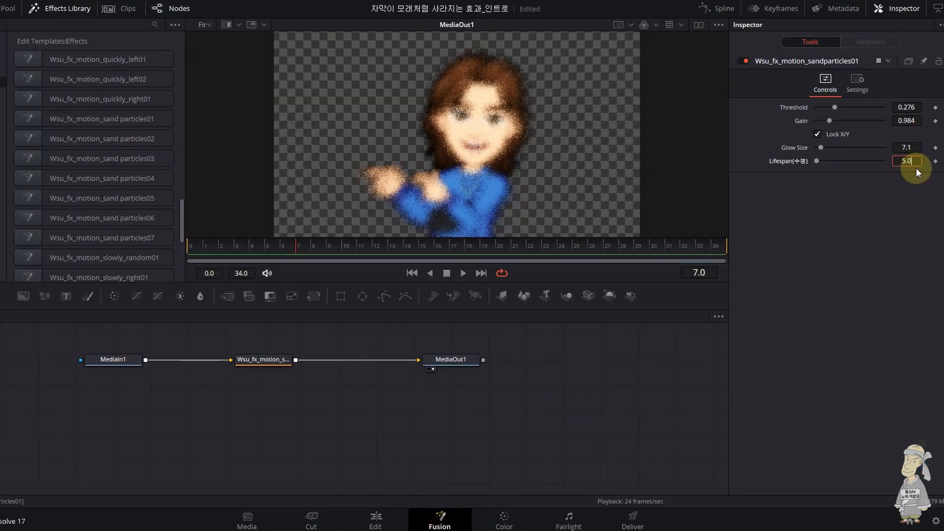
key("Return")
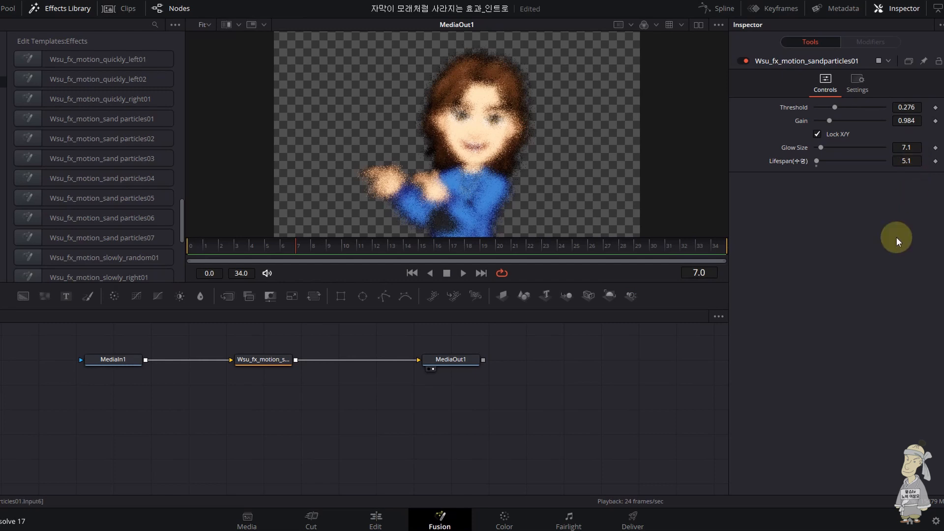
key("space")
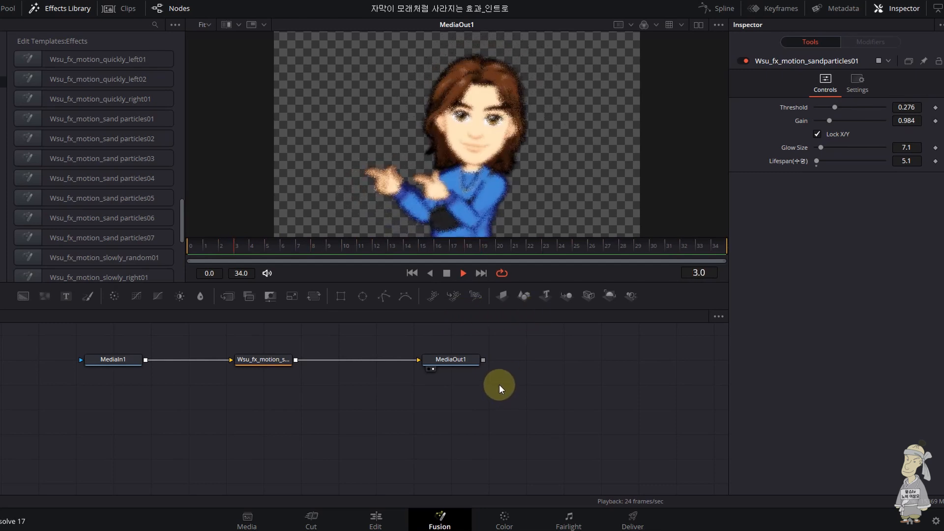
Step: Play the Edit timeline from the start of the Fusion Composition clip to 01:00:19:11 and review the intro
left_click(377, 520)
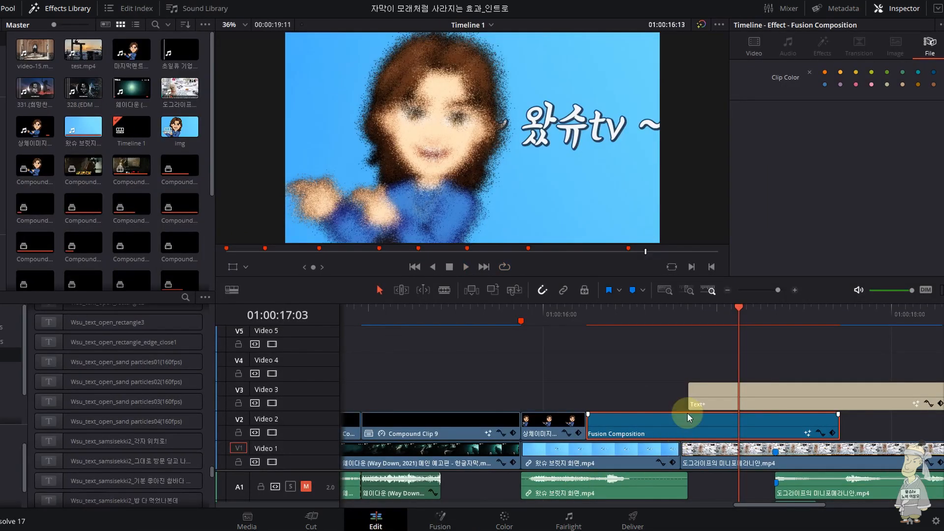
left_click(585, 311)
key("space")
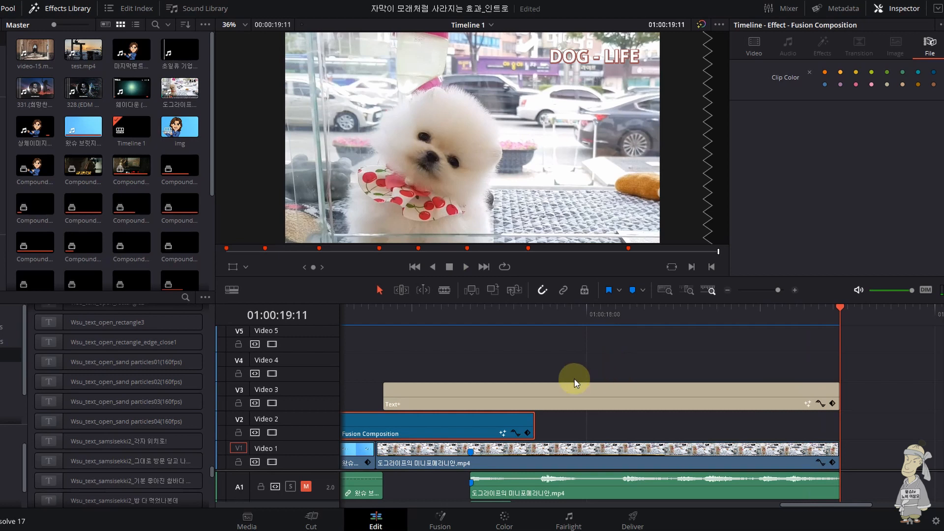
scroll(552, 382, "down", 2)
scroll(552, 381, "down", 1)
left_click_drag(489, 307, 467, 334)
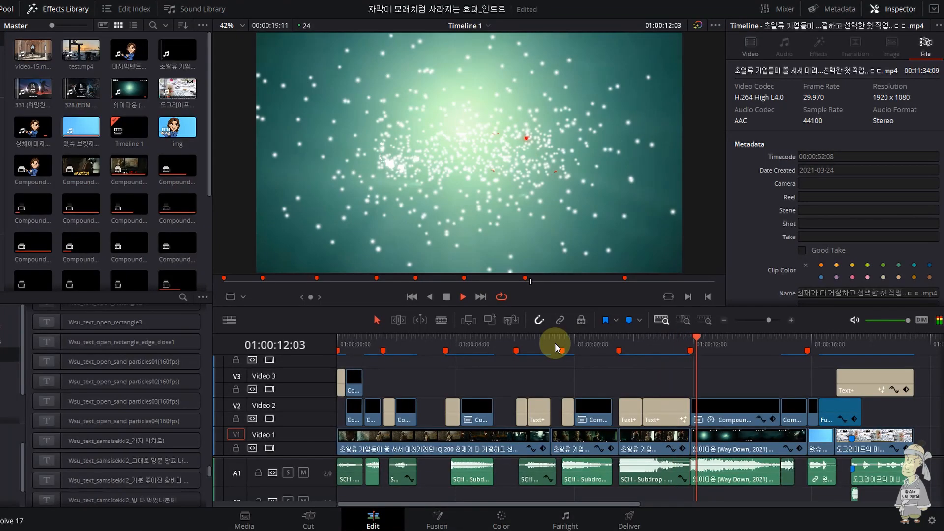